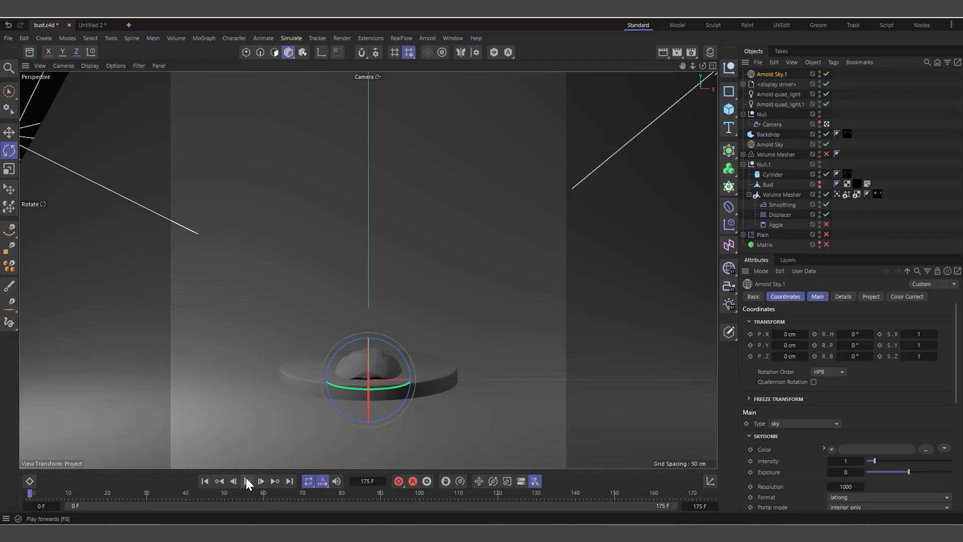
Preview the finished bust growth animation by playing it and jumping to frames up to 162
left_click(247, 481)
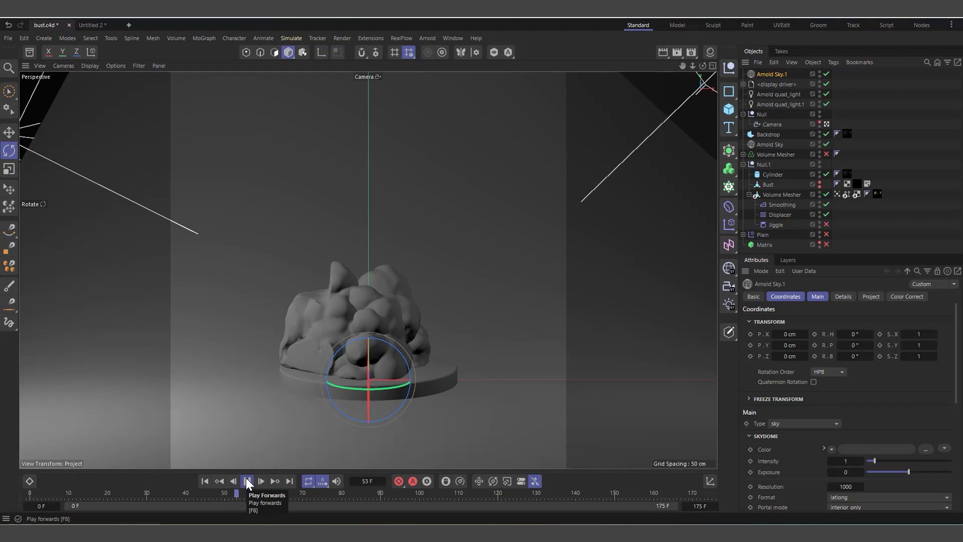
left_click(247, 480)
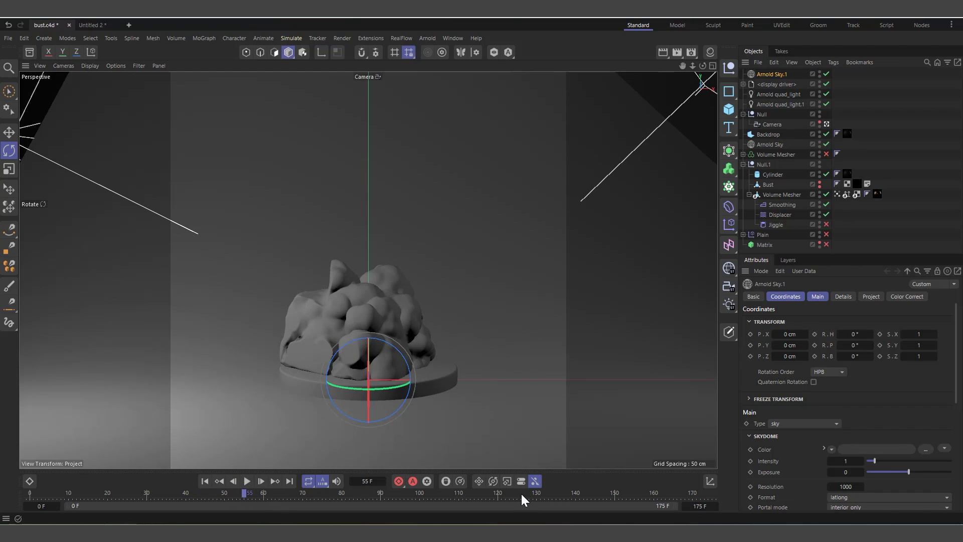
left_click(521, 493)
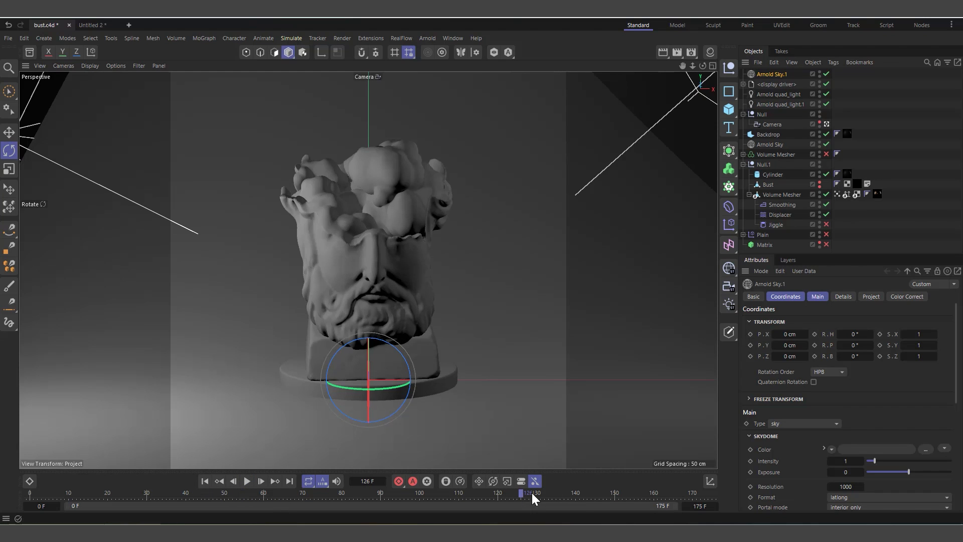
left_click(625, 489)
left_click(662, 492)
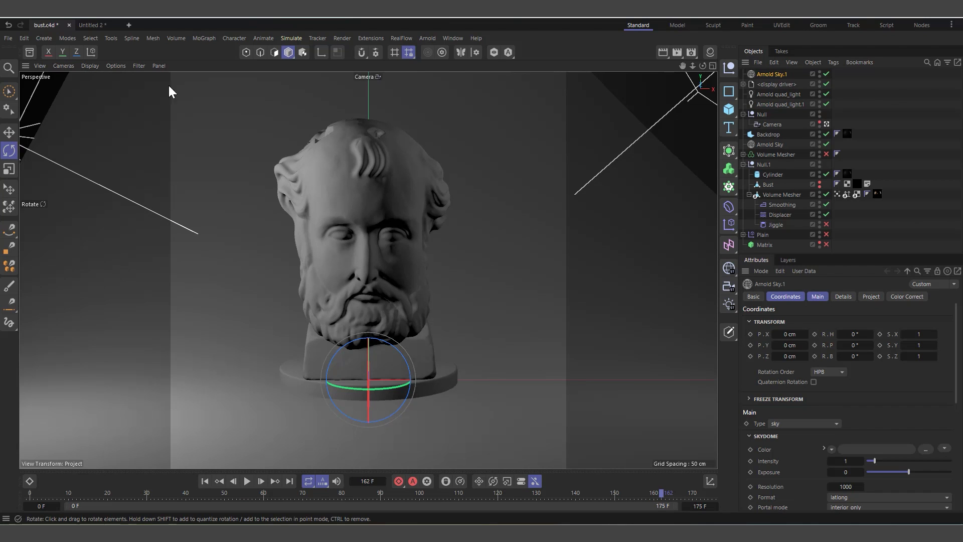
Switch to the Untitled 2 project and look up the Bust model among the Miscellaneous assets in the Asset Browser
left_click(95, 27)
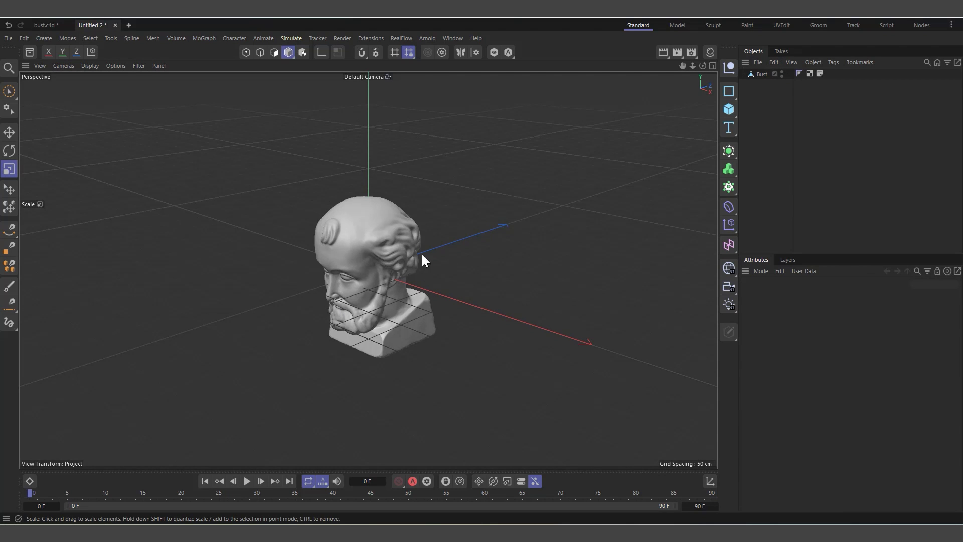
left_click(32, 53)
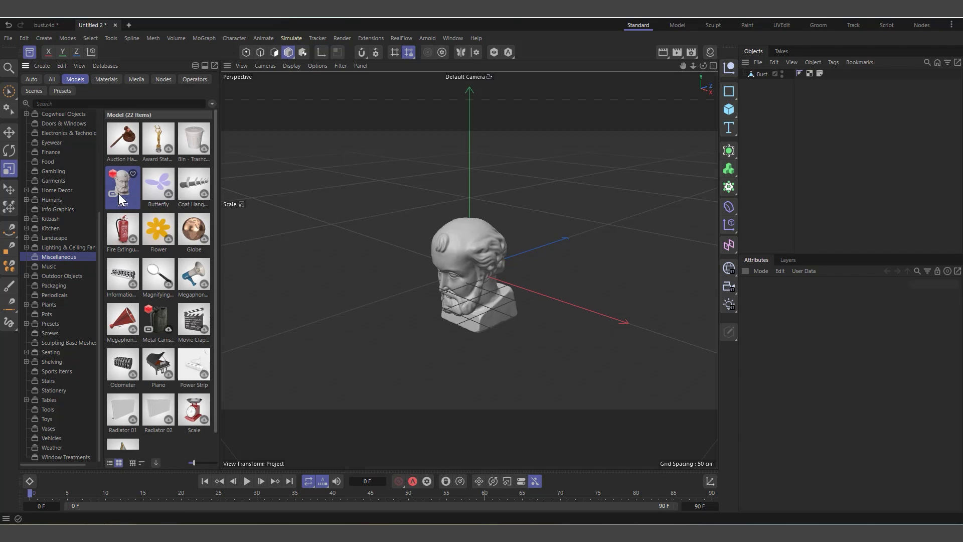
left_click(29, 52)
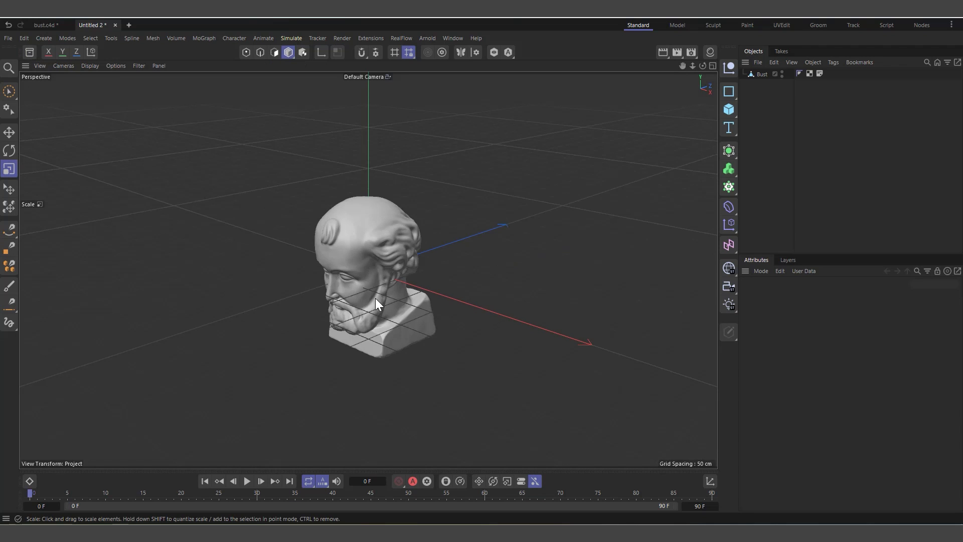
scroll(392, 314, "up", 3)
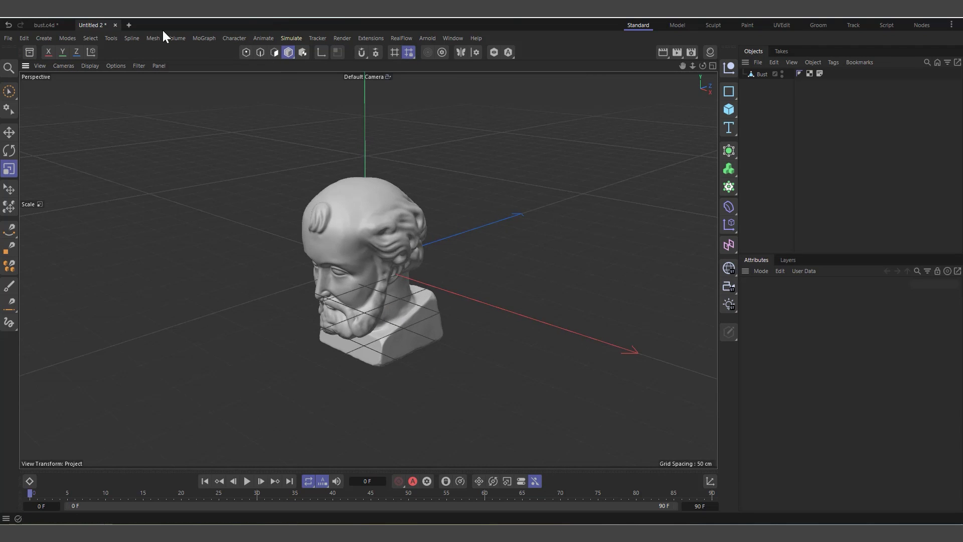
Add a MoGraph Matrix object to the bust scene and show its object properties
left_click(199, 39)
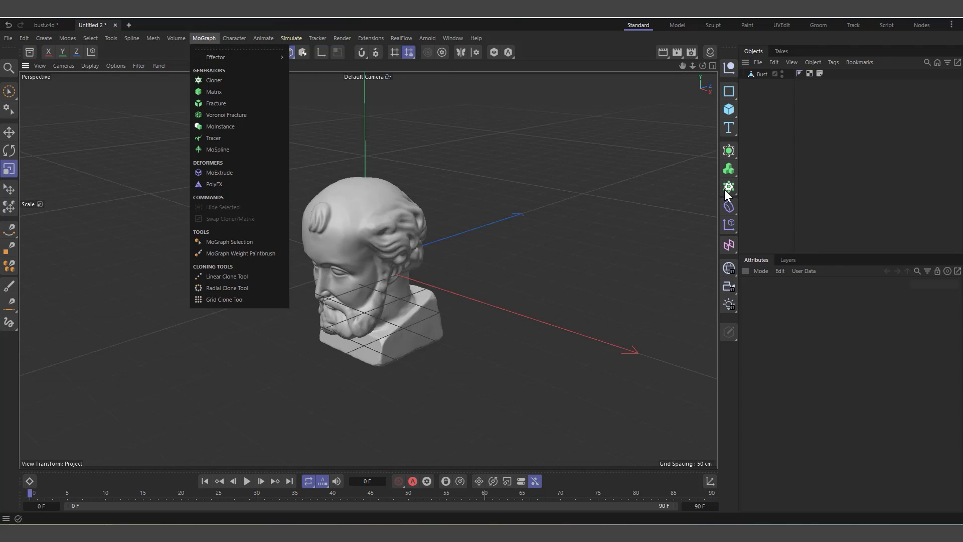
left_click(209, 93)
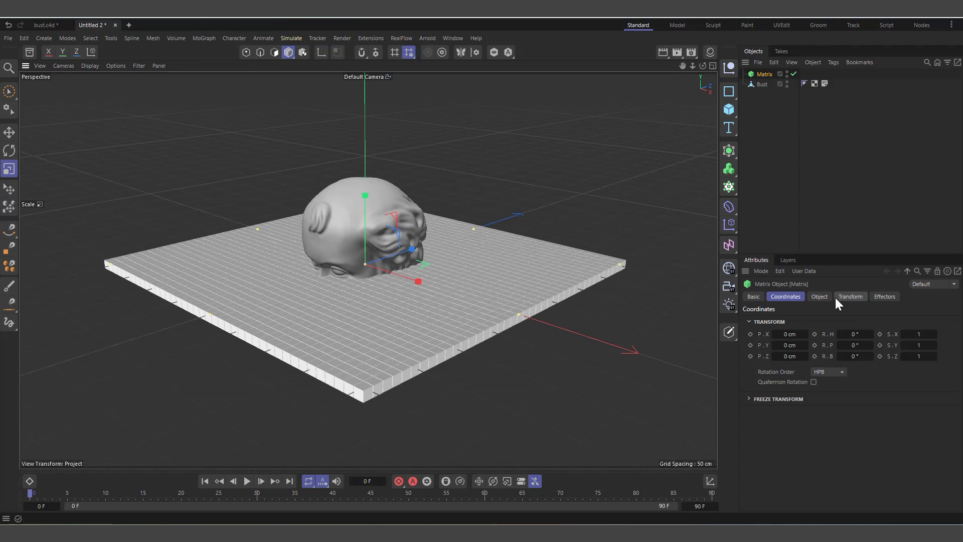
left_click(819, 296)
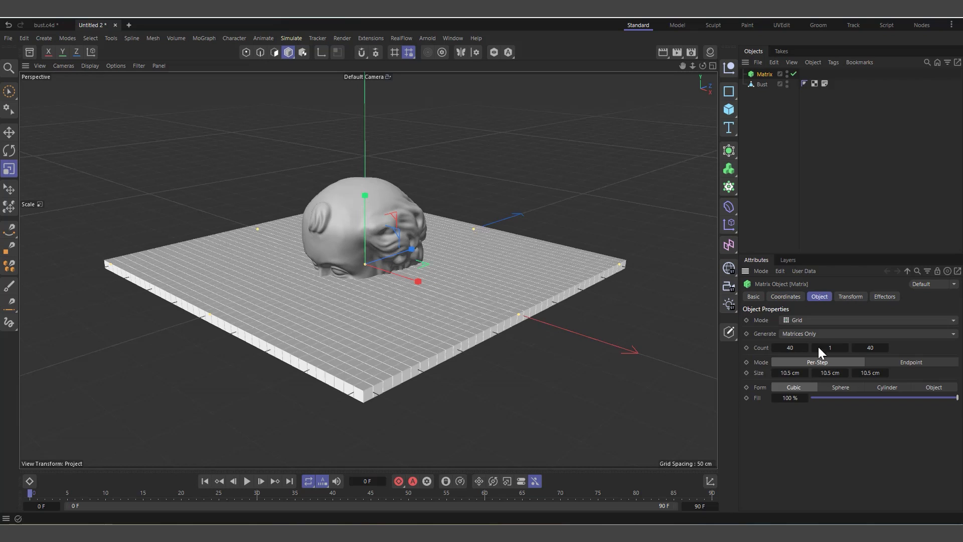
Set the Matrix grid's per-step X and Z sizes to 4 cm so it fits around the bust in the four-view layout
left_click_drag(784, 377, 752, 377)
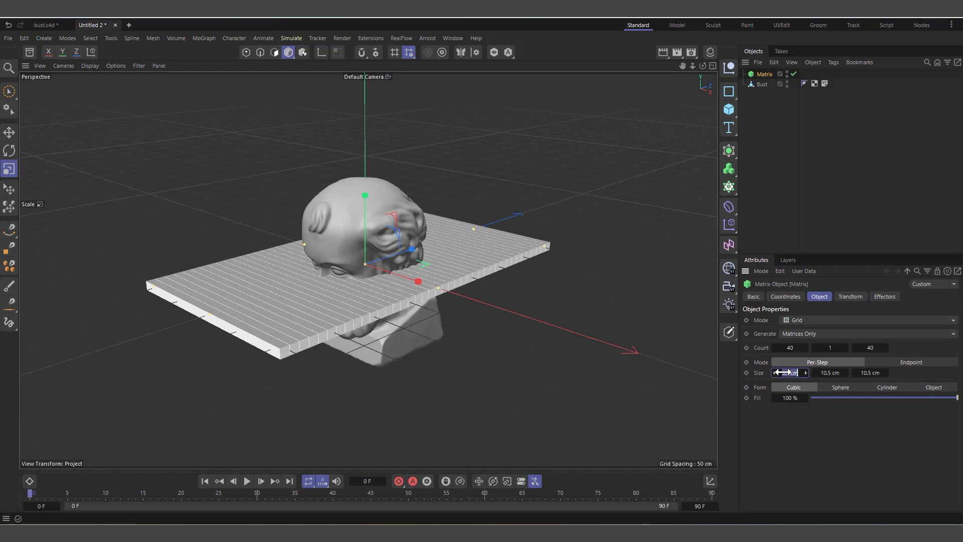
left_click(712, 66)
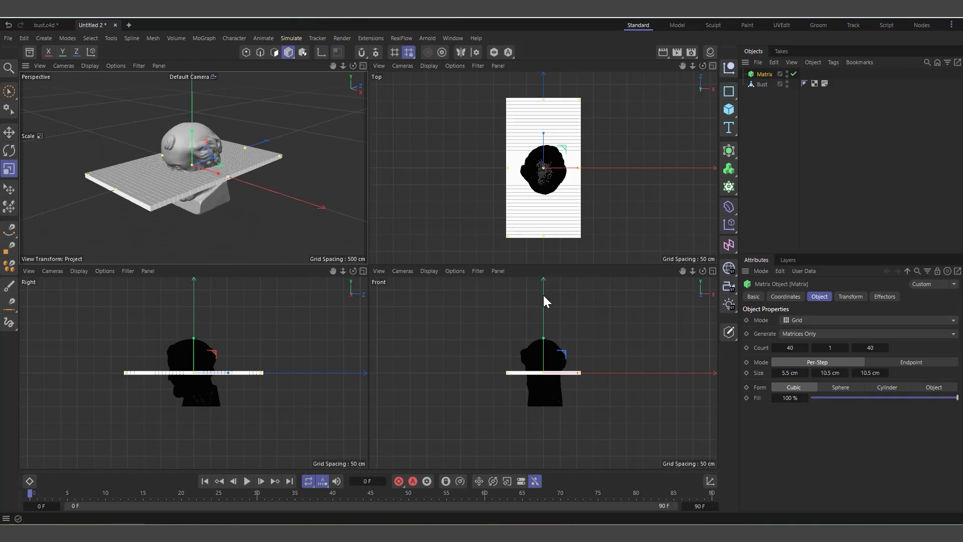
left_click(774, 372)
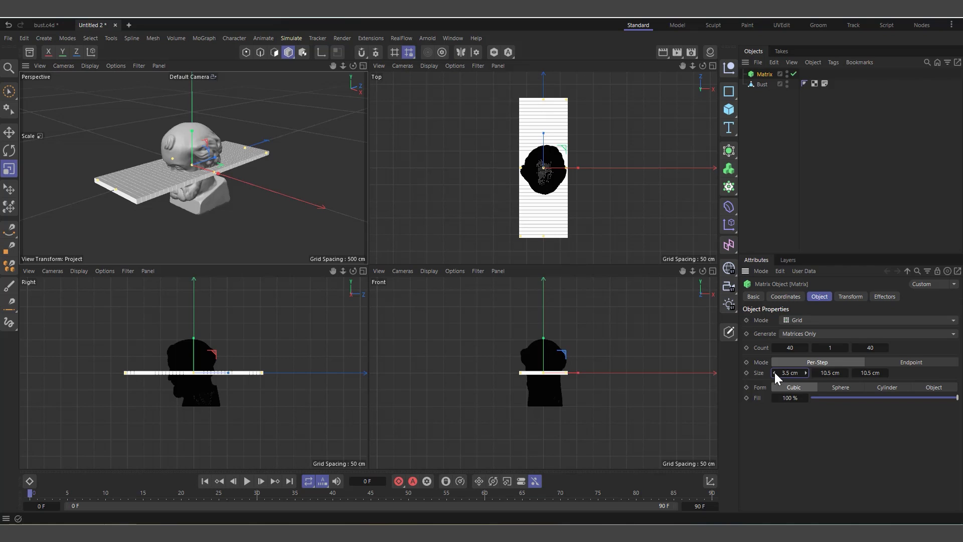
double_click(785, 371)
type("4")
key("Return")
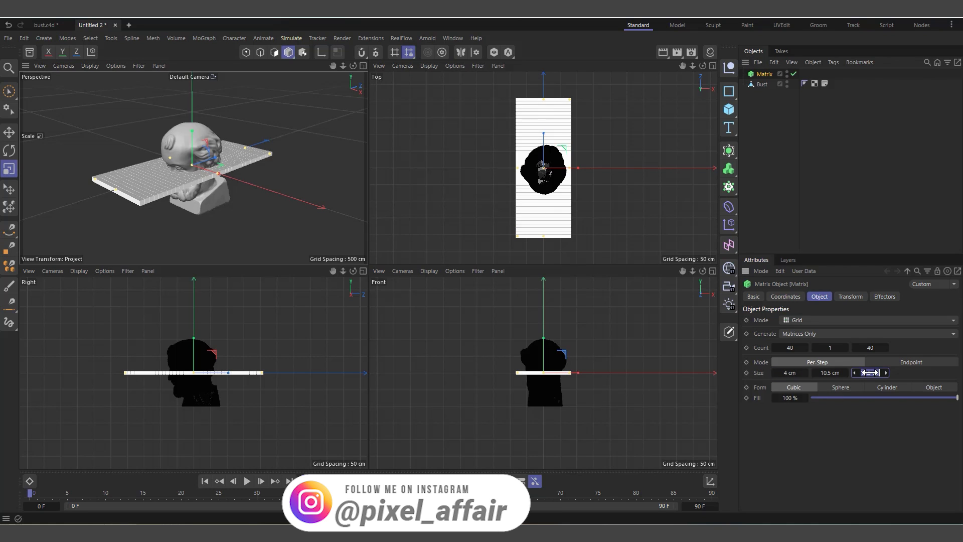
type("4")
key("Return")
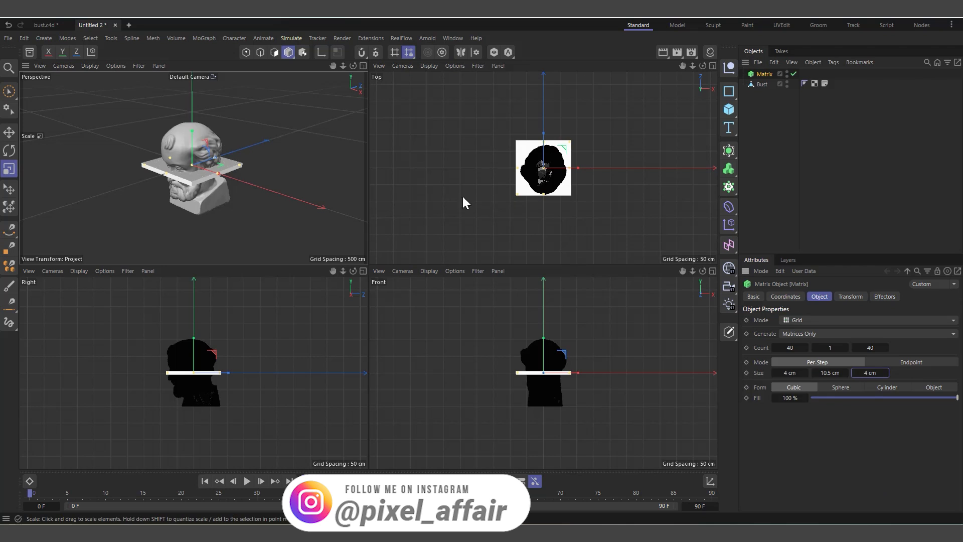
Set the Matrix's Y count to 40 and its per-step Y size to 5 cm
left_click(829, 347)
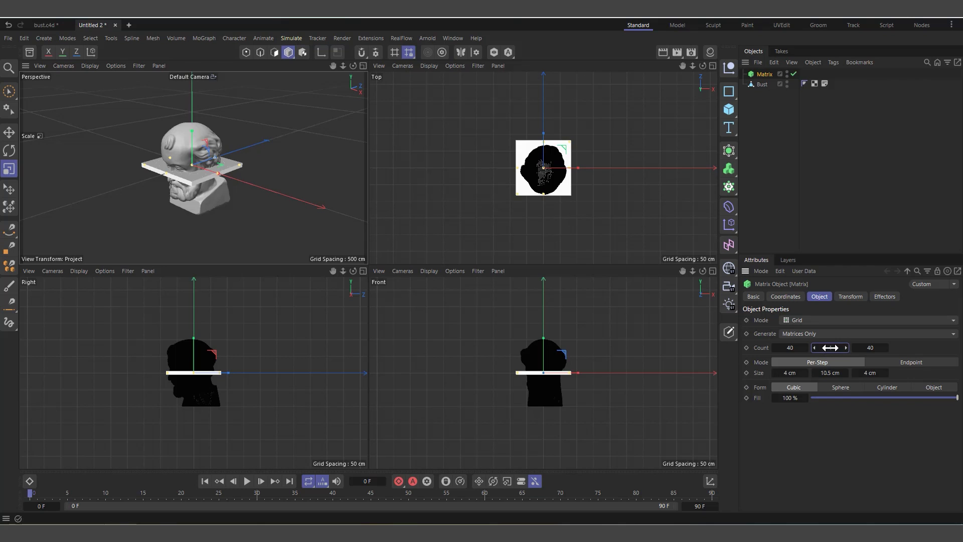
key("Return")
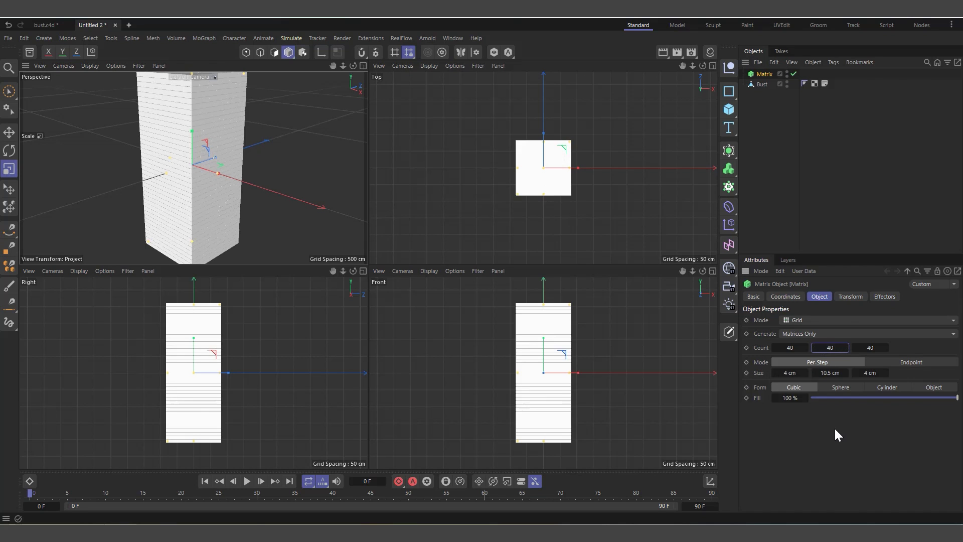
left_click(825, 373)
type("5")
key("Return")
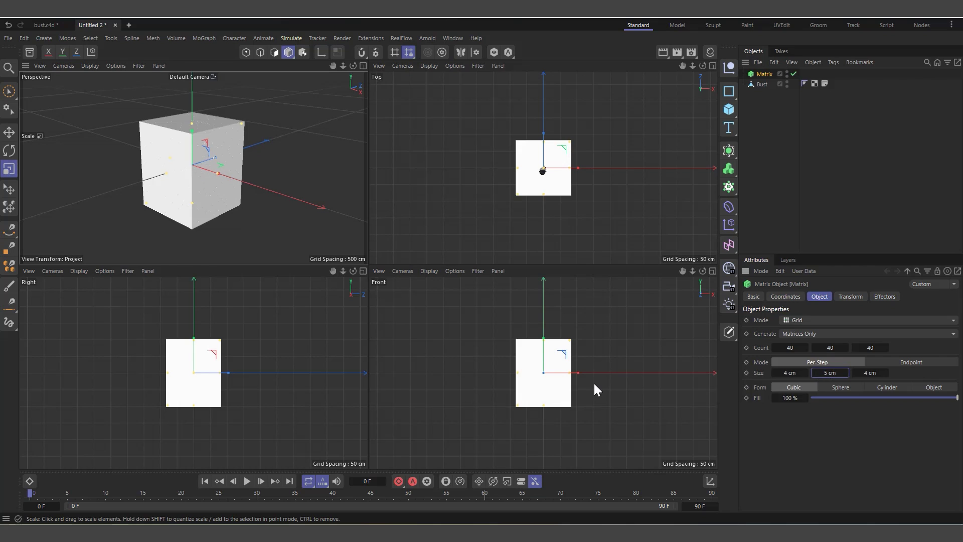
Move the Matrix slightly upward in the Front view and set its per-step Y size to 6 cm
scroll(544, 388, "up", 2)
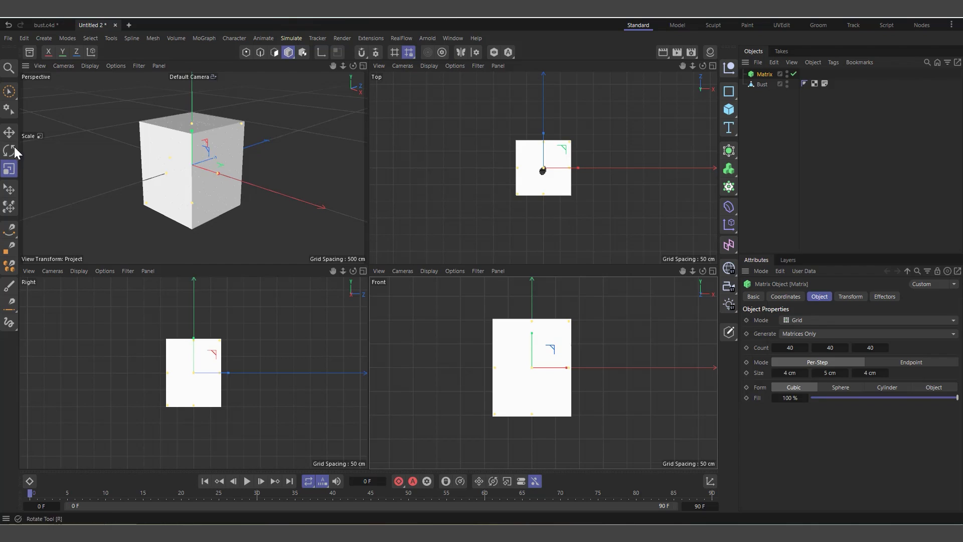
left_click(9, 132)
scroll(550, 343, "up", 2)
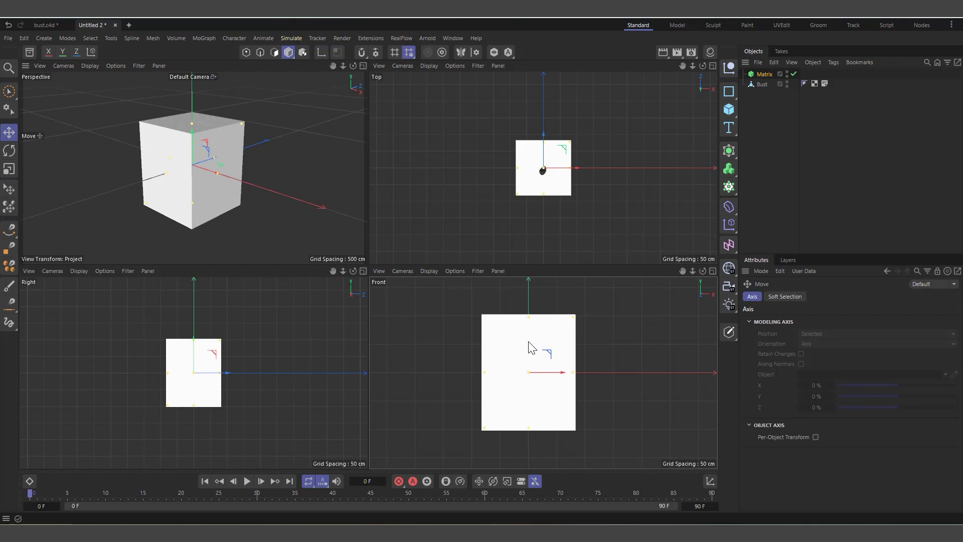
left_click_drag(528, 341, 532, 344)
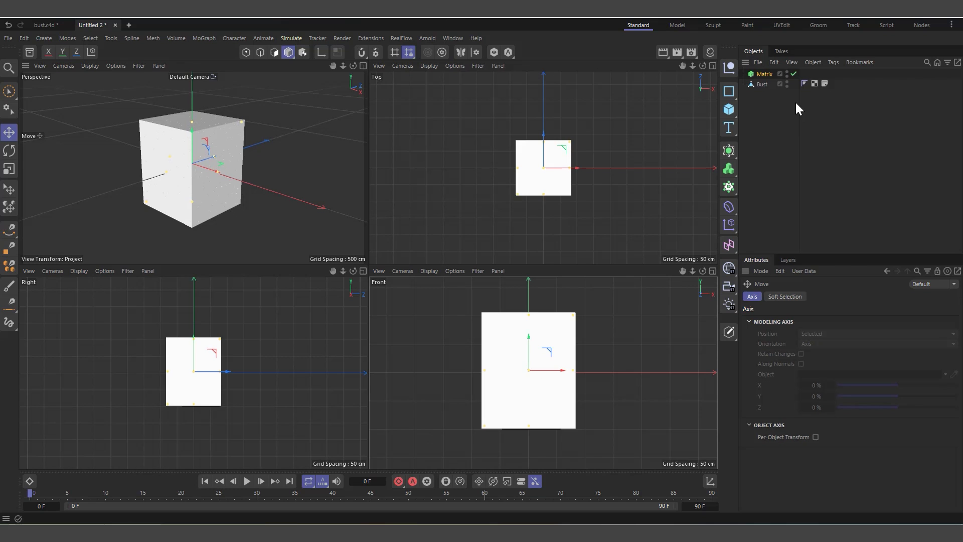
left_click(763, 76)
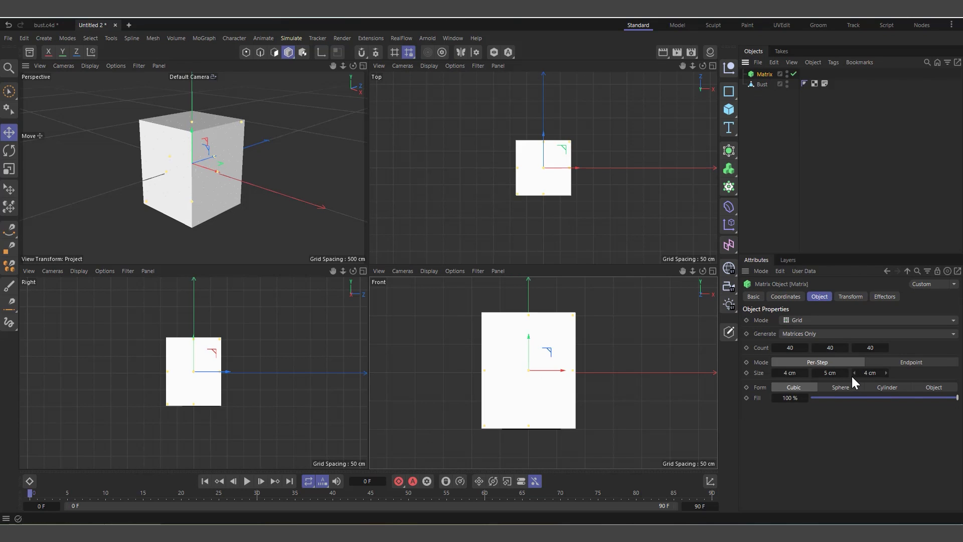
left_click(845, 373)
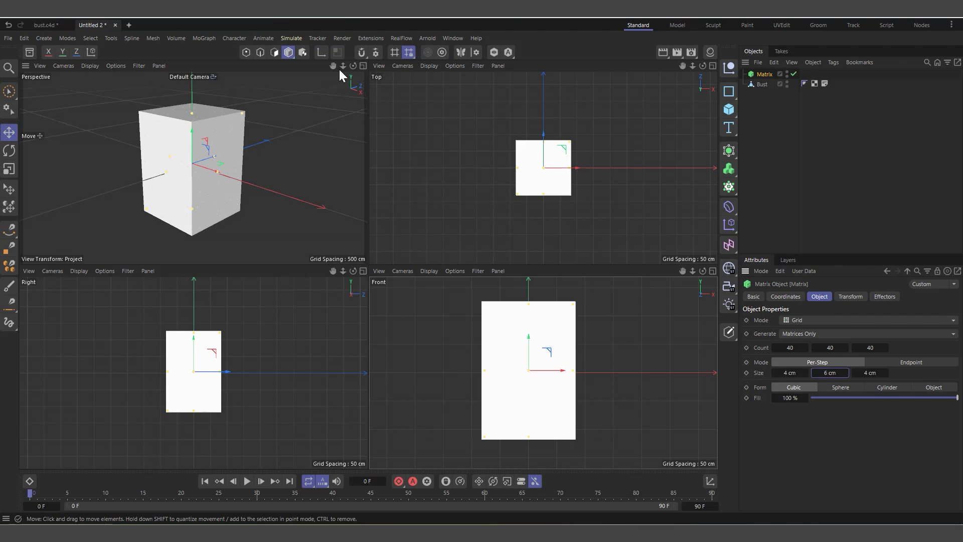
Maximize the Perspective view and switch the Matrix grid's size mode to Endpoint
left_click(361, 65)
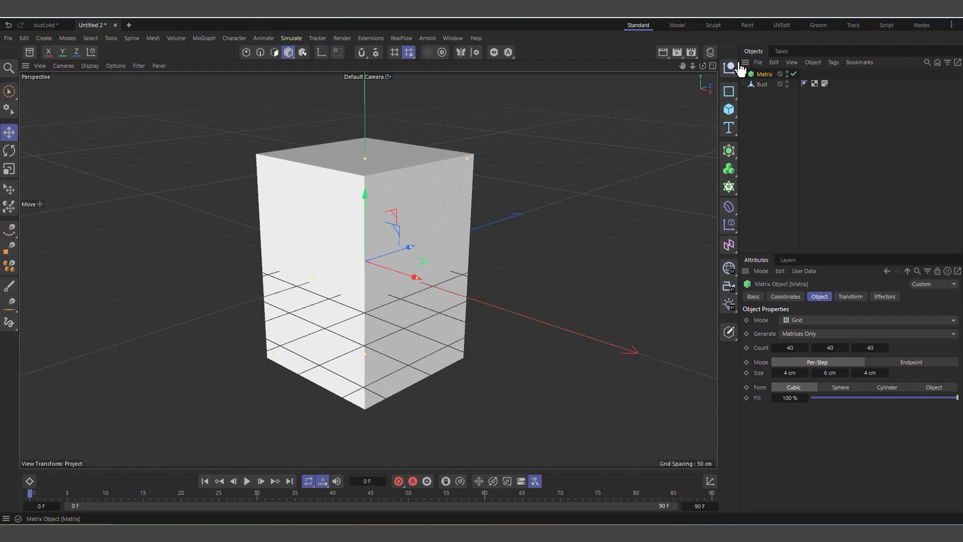
left_click_drag(703, 66, 731, 46)
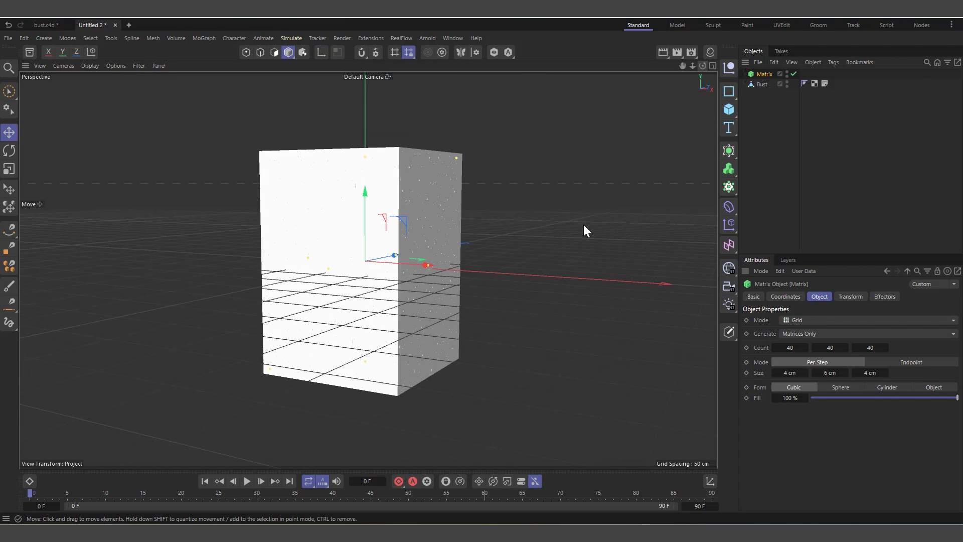
scroll(346, 214, "up", 2)
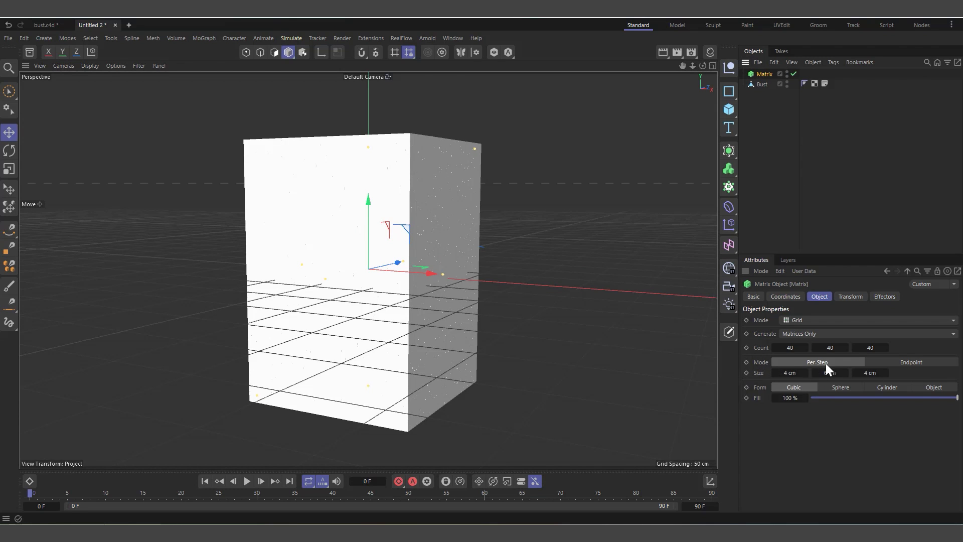
left_click(904, 361)
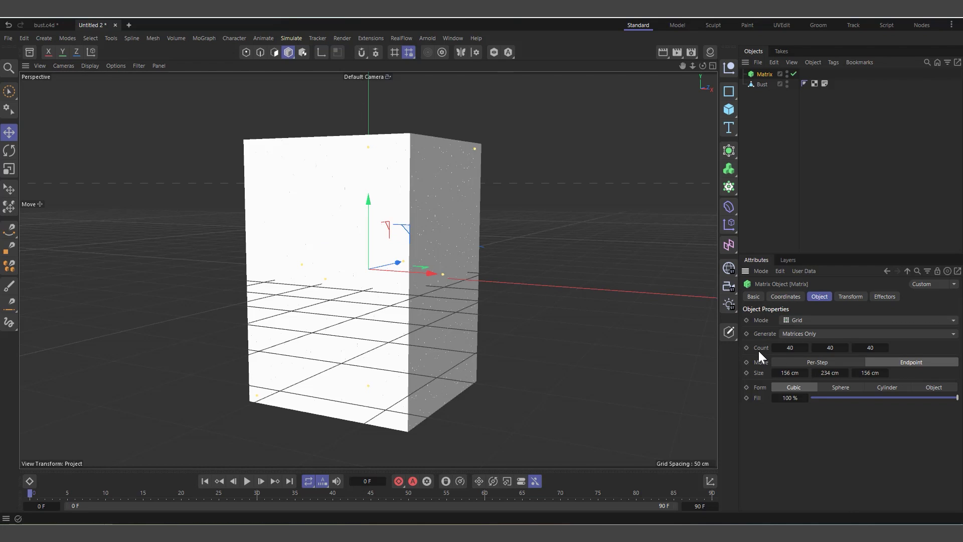
Set the Matrix's transform scale to 0.5 on X, Y and Z
left_click(851, 297)
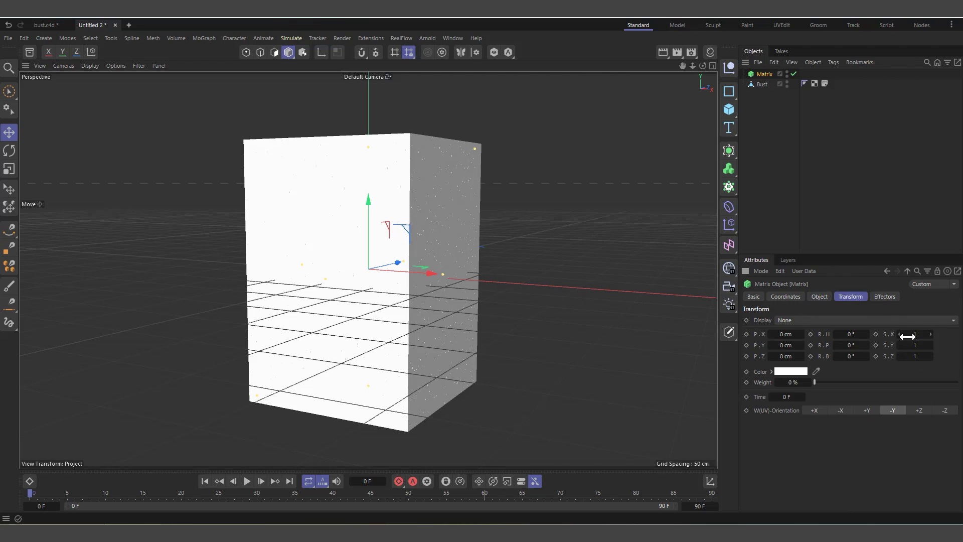
left_click(914, 333)
type("0.5")
left_click(921, 345)
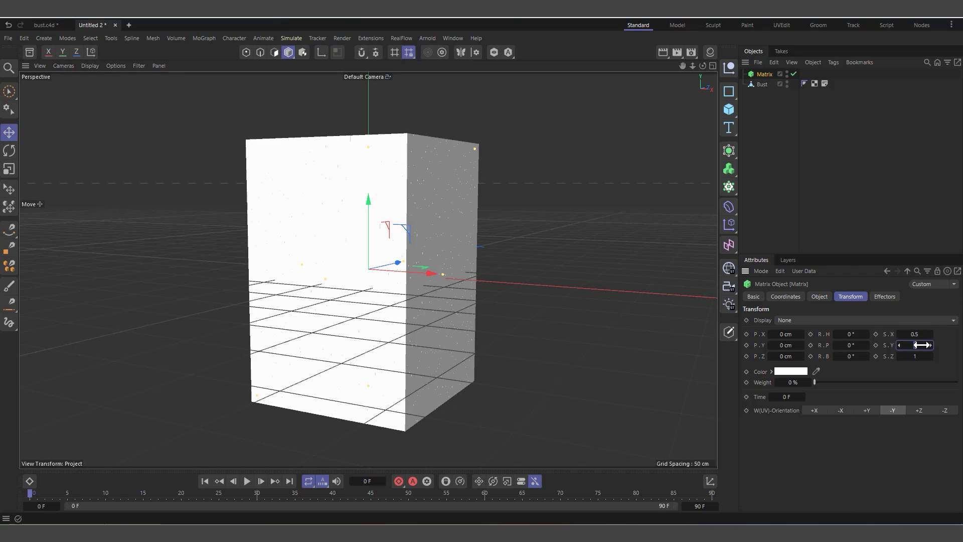
type(".5")
left_click(915, 356)
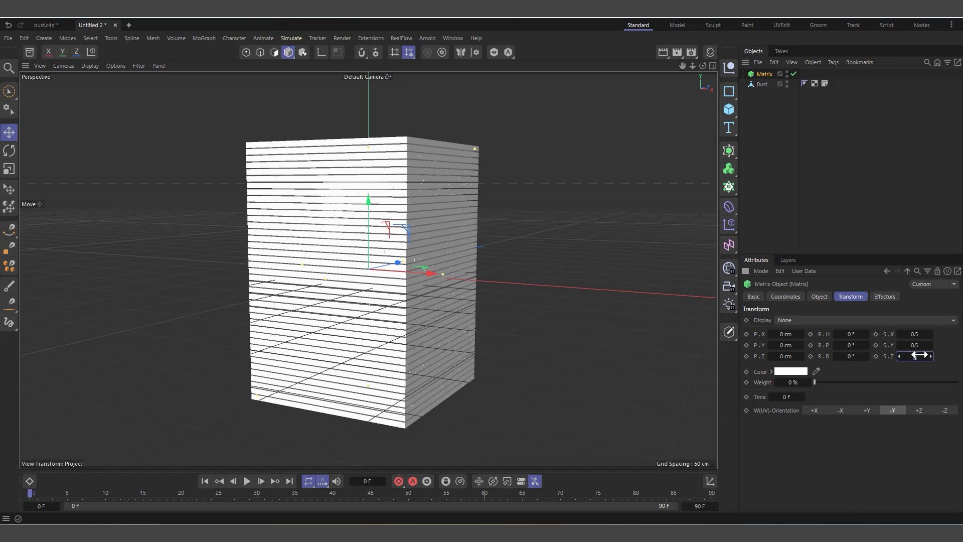
type(".5")
key("Return")
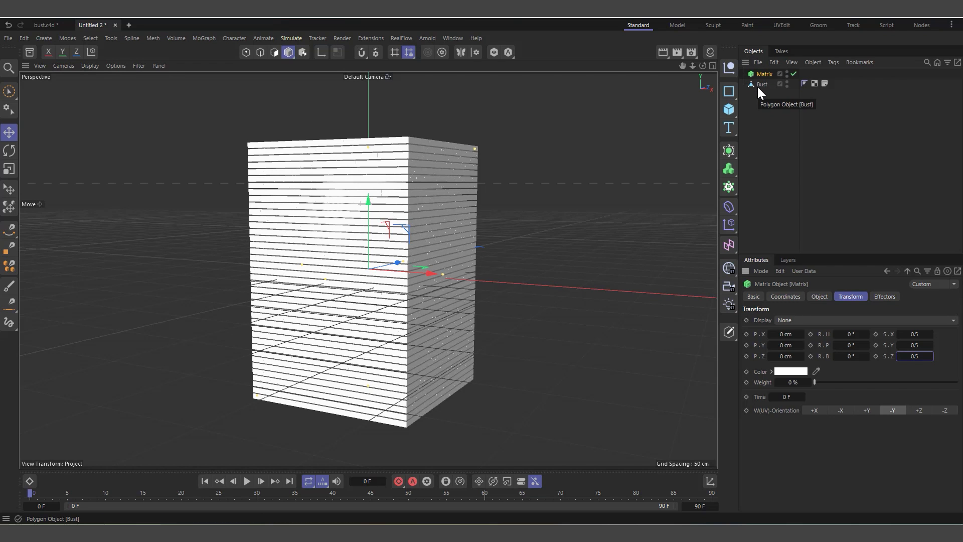
Set the Matrix's Y count to 50
left_click(819, 296)
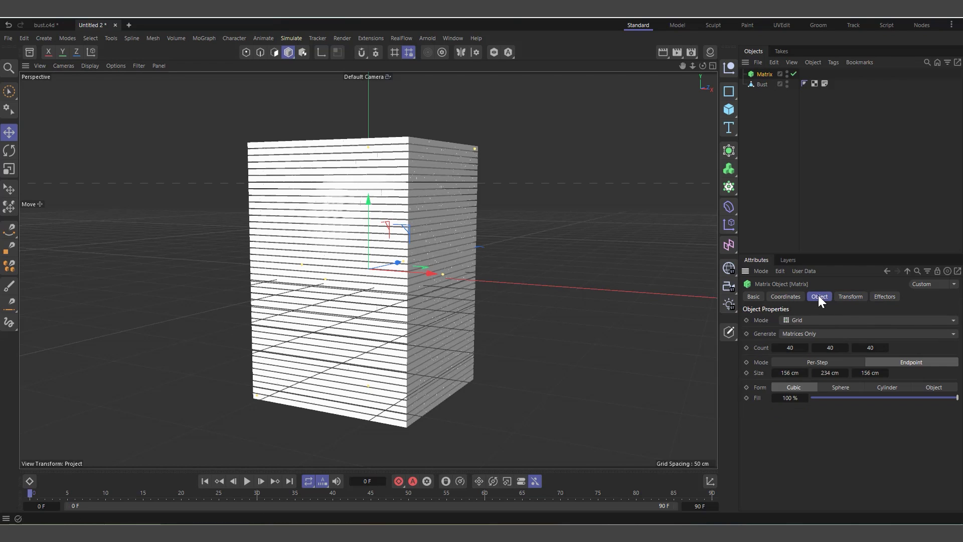
left_click(828, 349)
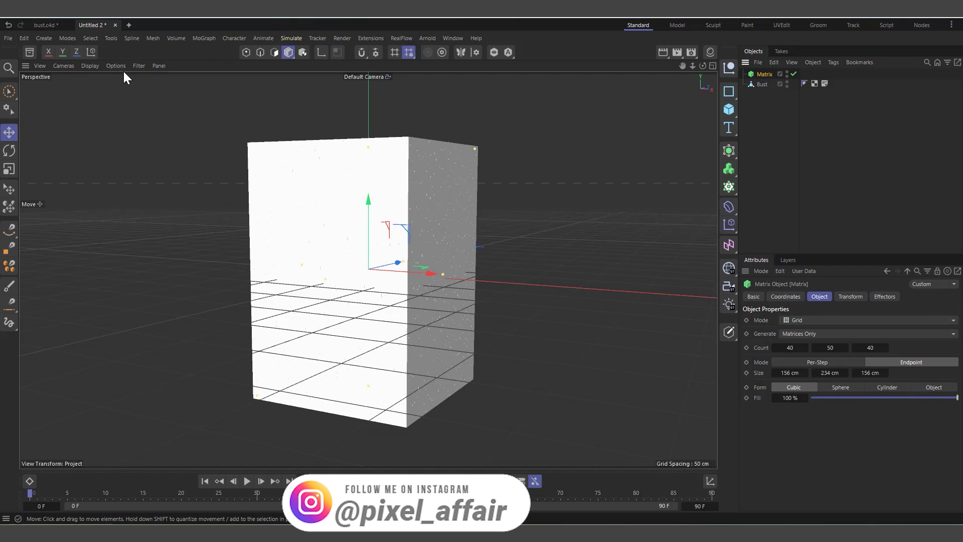
Hide the workplane grid in the viewport and add a Plain effector to the Matrix
left_click(137, 66)
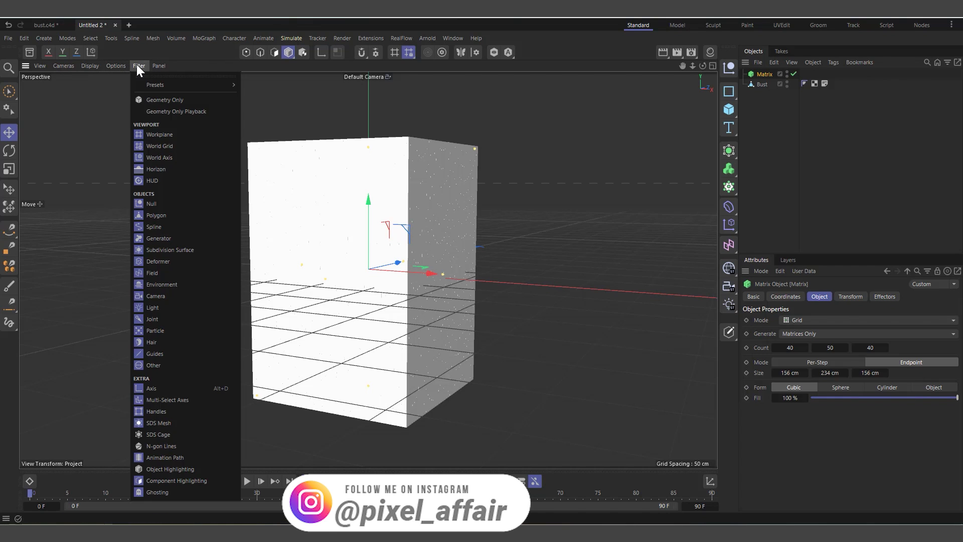
left_click(158, 134)
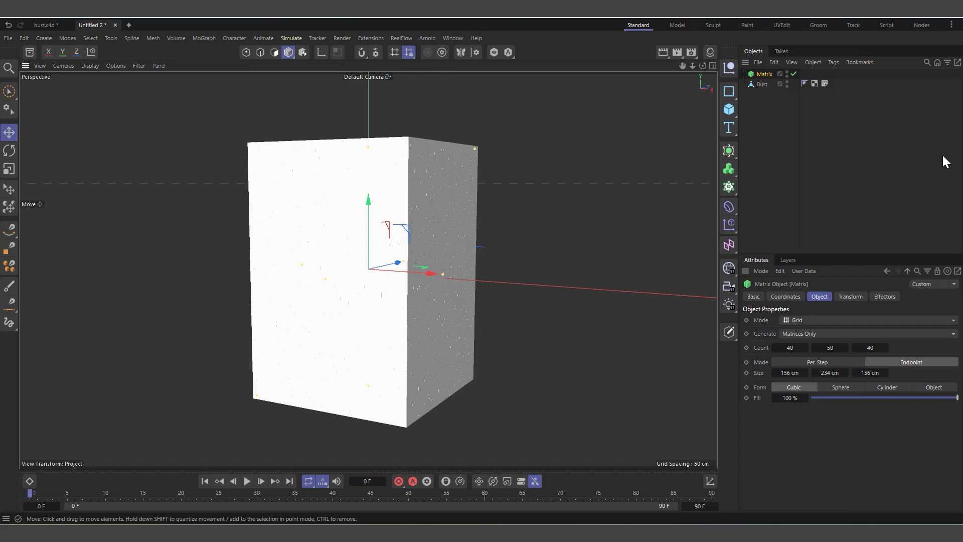
left_click(729, 226)
left_click(782, 245)
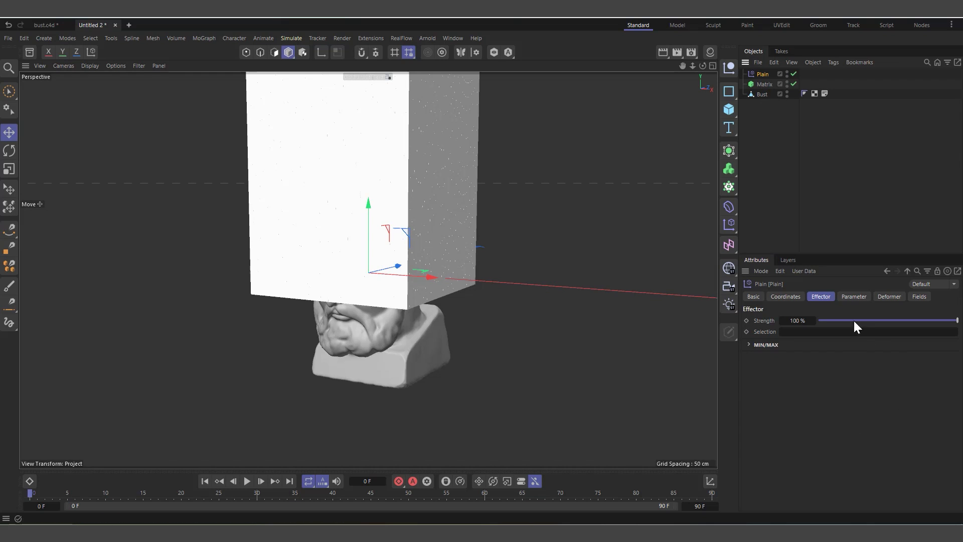
Disable the Plain effector's position change and enable uniform scale with a value of -1
left_click(854, 296)
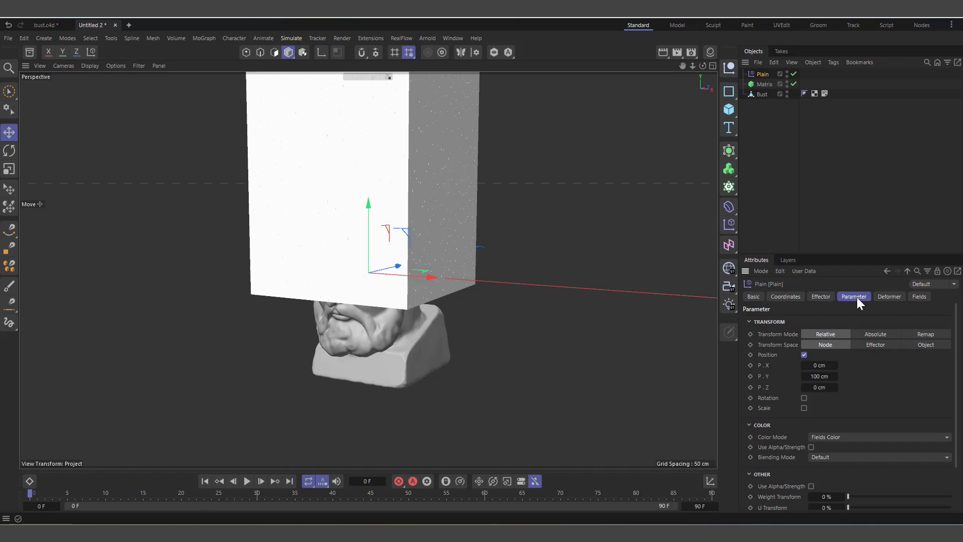
left_click(805, 355)
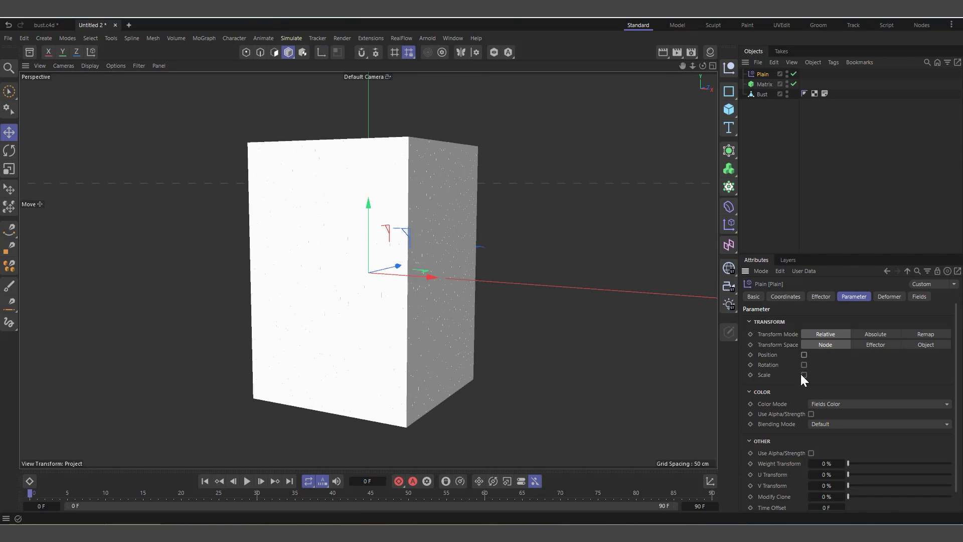
left_click(804, 375)
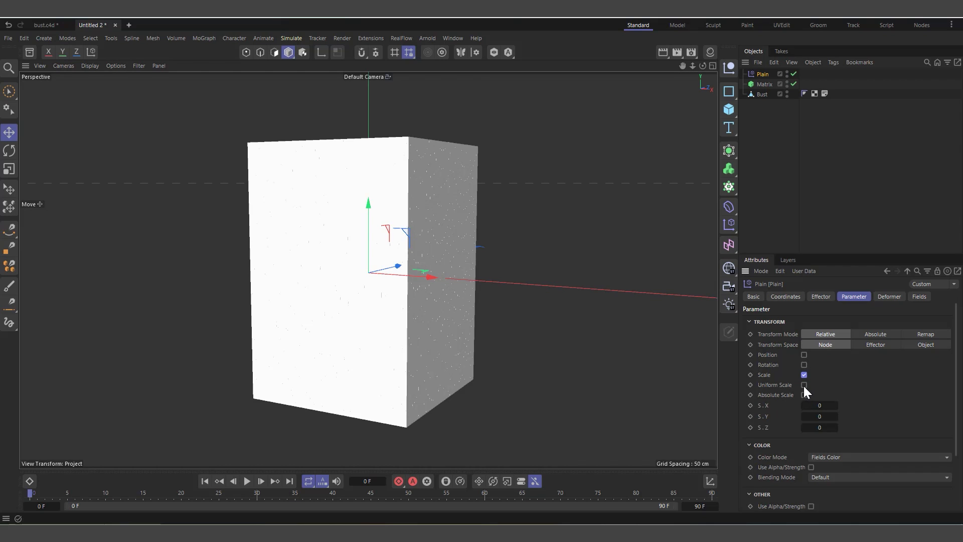
left_click(804, 385)
double_click(821, 405)
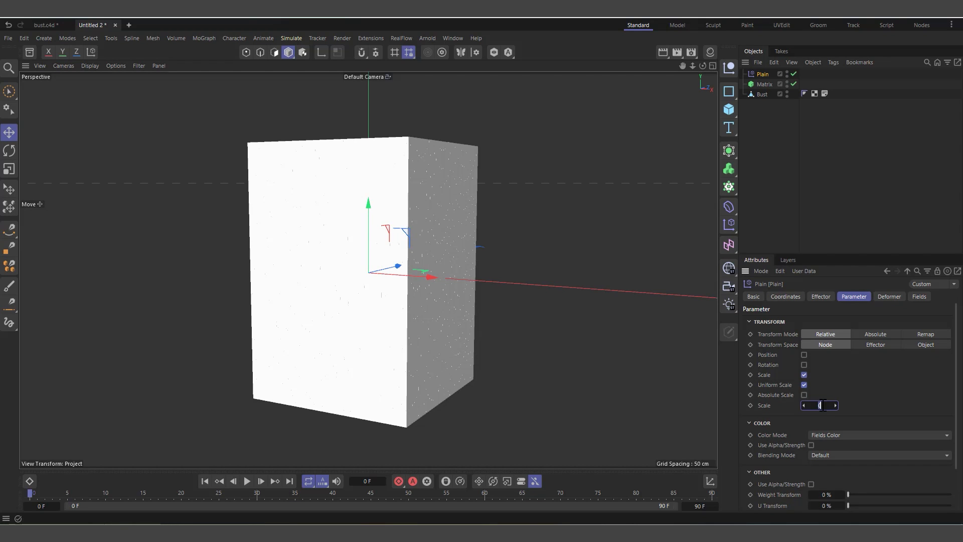
type("-1")
key("Return")
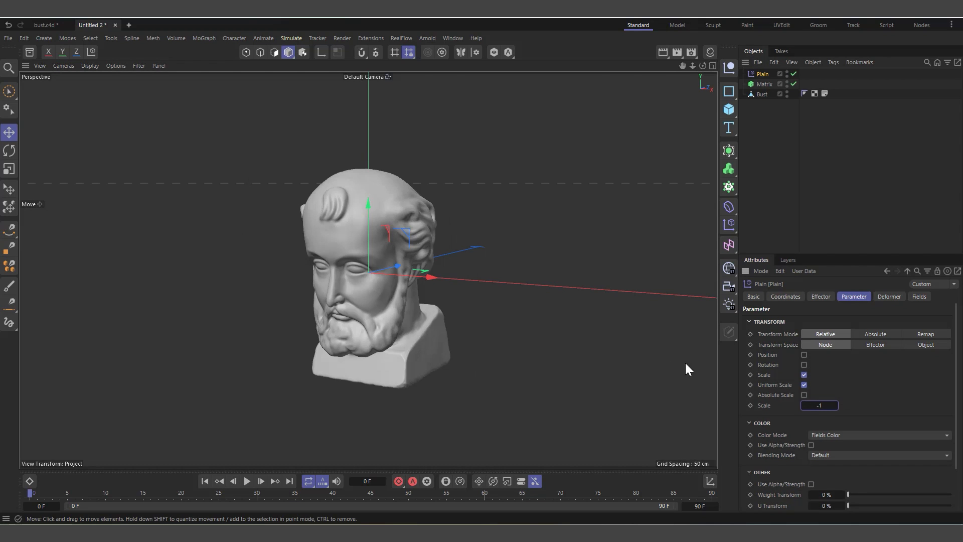
Add a Spherical Field to the Plain effector's falloff fields
left_click(765, 74)
left_click(919, 297)
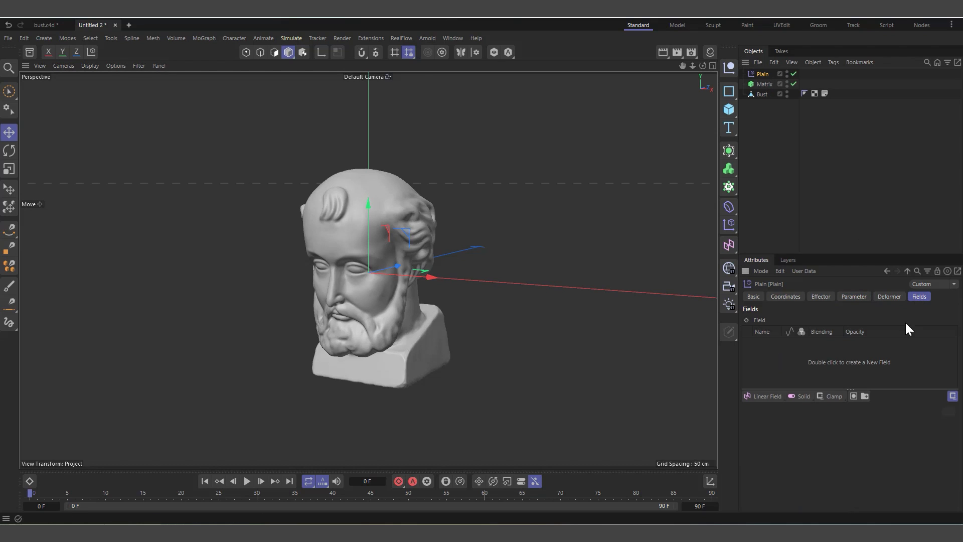
left_click(755, 396)
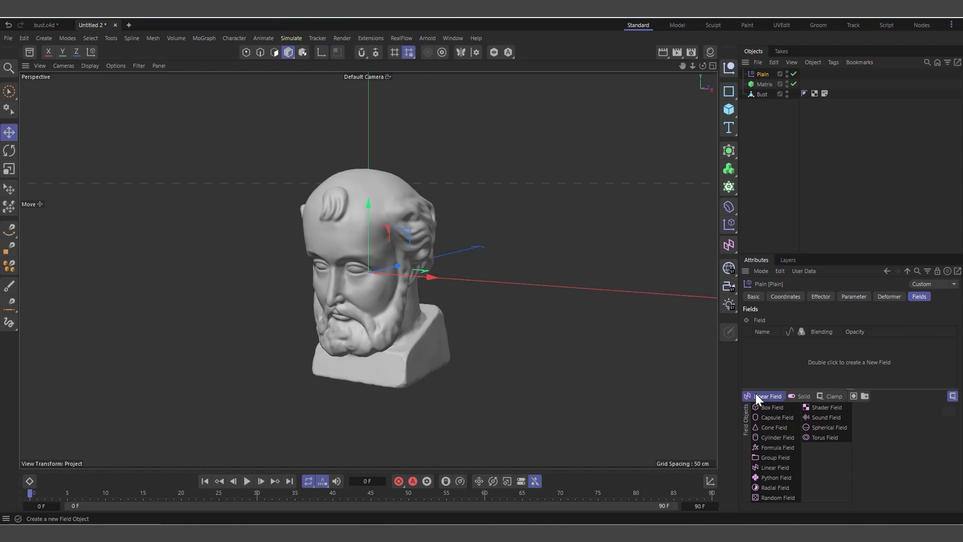
left_click(819, 427)
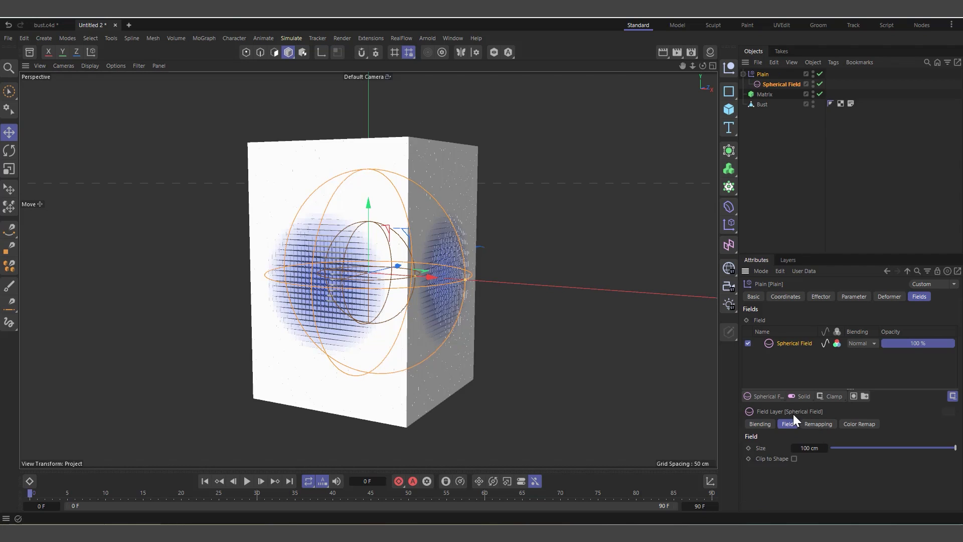
Scale the Spherical Field down to a size of about 30 cm
scroll(463, 285, "down", 2)
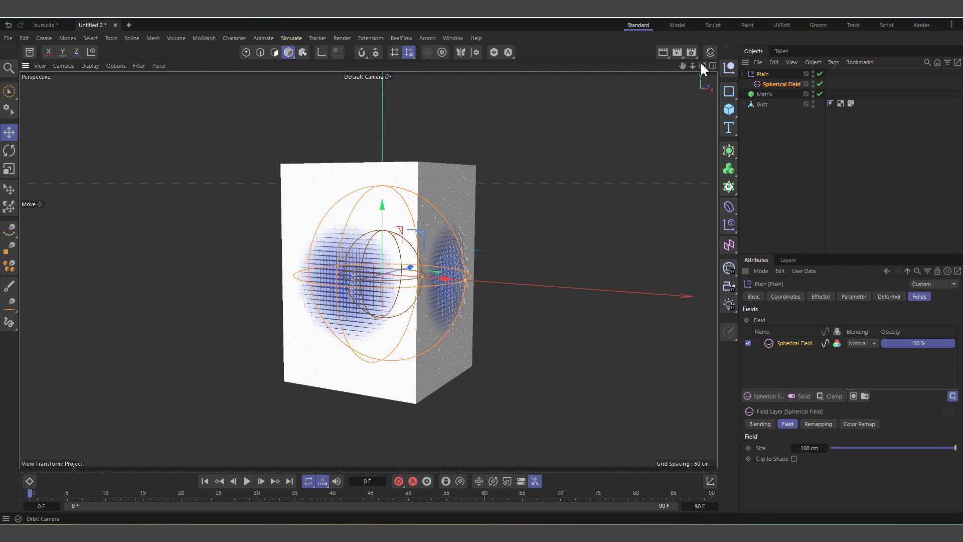
left_click_drag(703, 65, 609, 50)
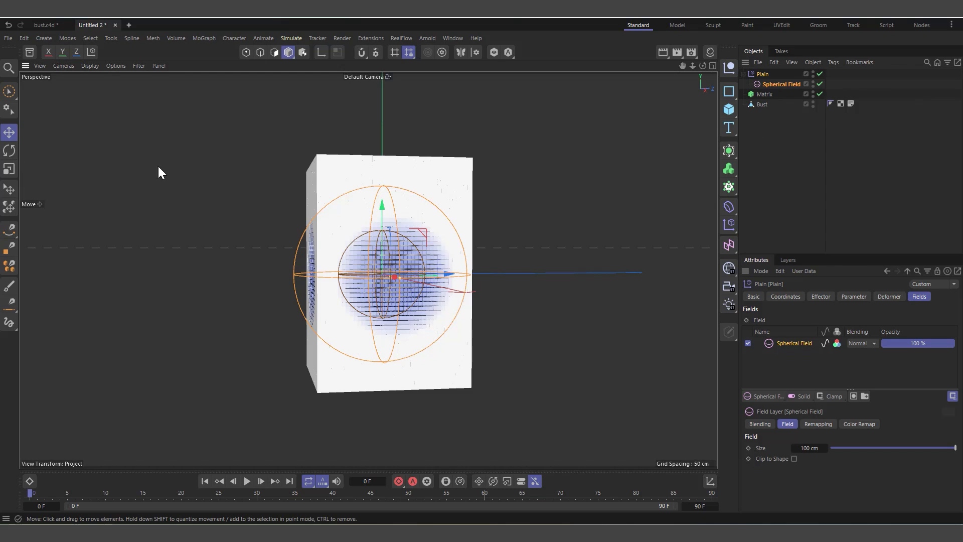
key("t")
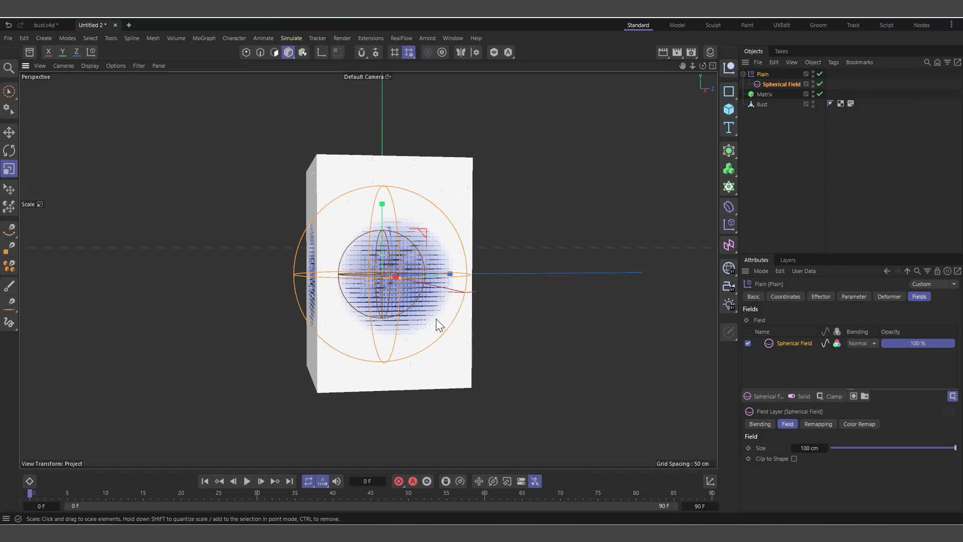
left_click_drag(474, 276, 271, 287)
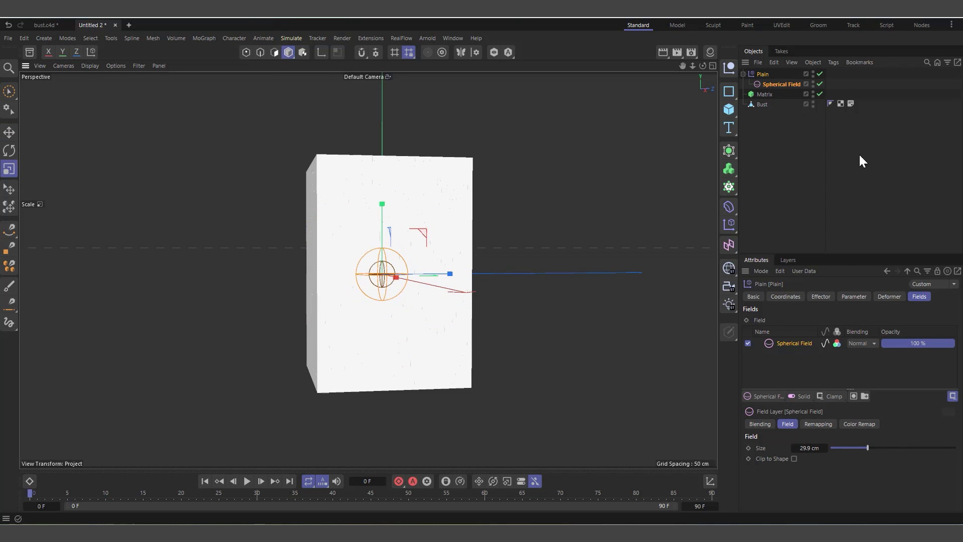
Hide the Matrix in the viewport and move the Spherical Field down and back into the bust's base
left_click(813, 92)
left_click_drag(326, 440, 468, 348, "alt")
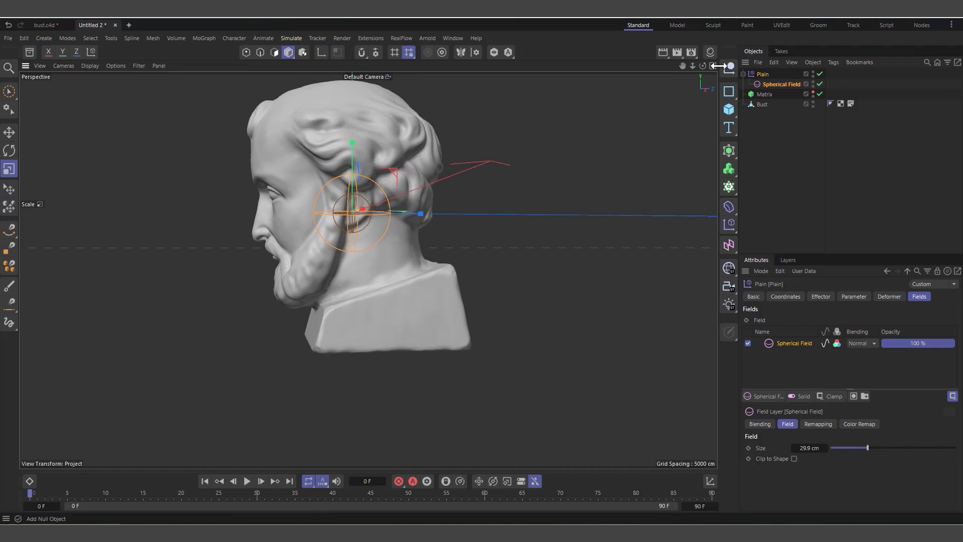
left_click_drag(703, 65, 697, 80)
key("e")
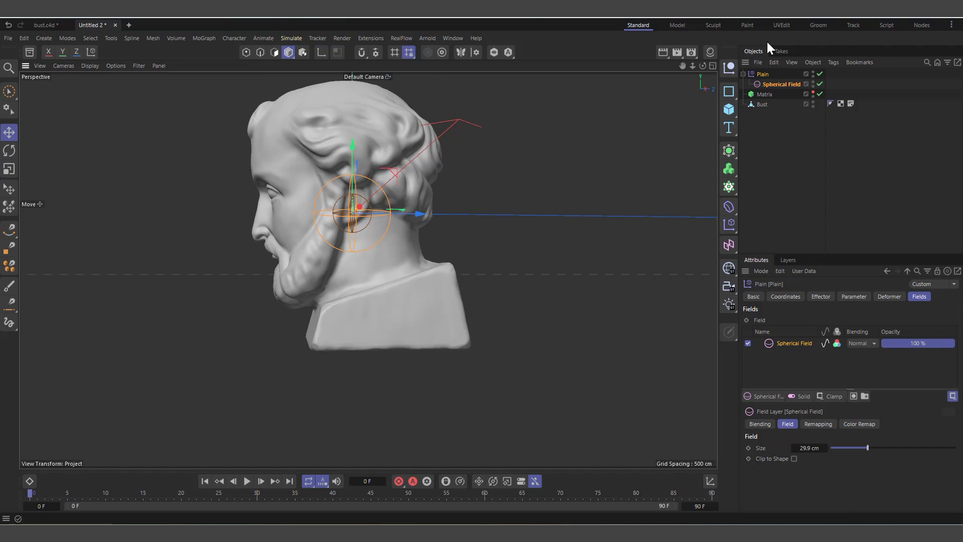
mouse_move(703, 65)
left_mouse_down()
mouse_move(693, 65)
mouse_move(702, 68)
left_mouse_up()
left_click_drag(353, 156, 367, 271)
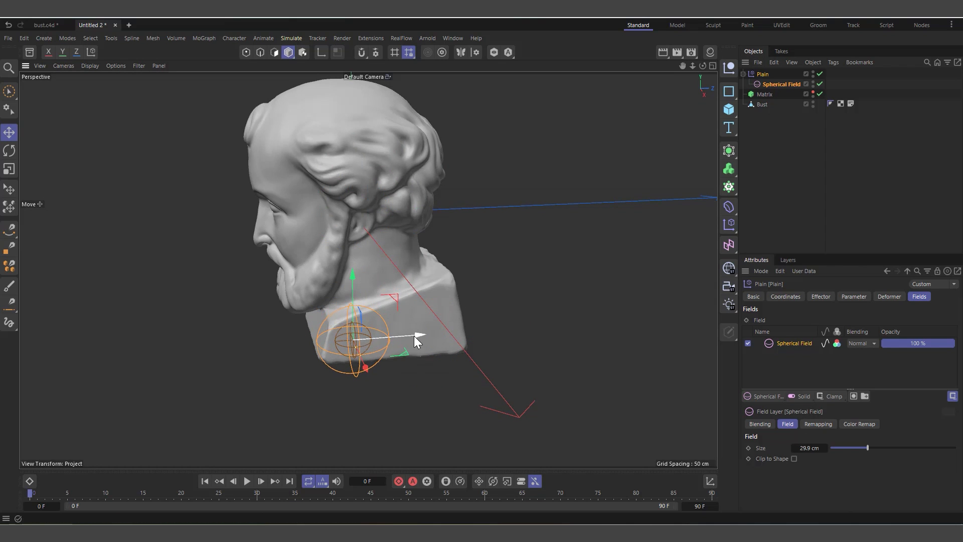
left_click_drag(414, 338, 474, 333)
Fine-tune the Spherical Field's height and depth so it sits around the lower rear corner of the bust's base
left_click_drag(703, 65, 574, 257)
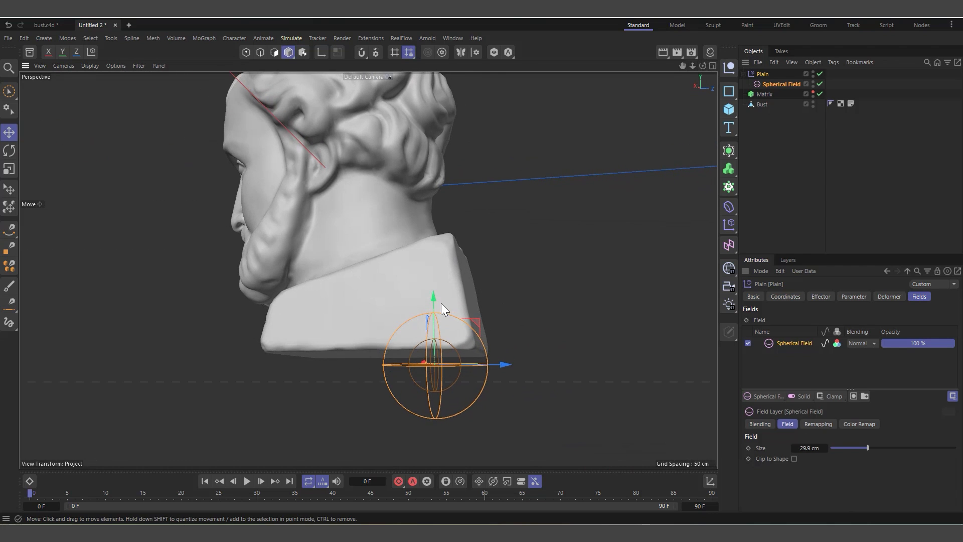
left_click_drag(435, 297, 432, 287)
left_click_drag(508, 356, 538, 359)
left_click_drag(466, 288, 464, 285)
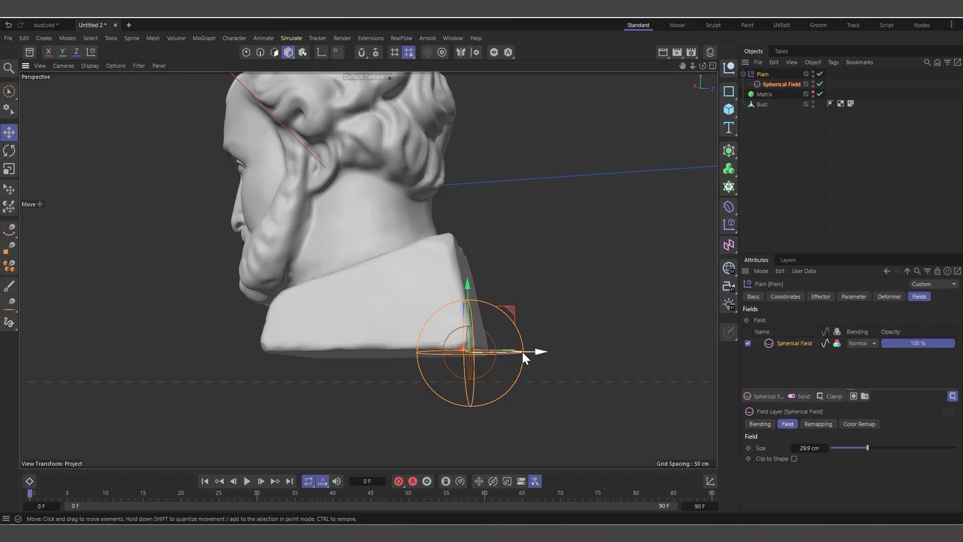
left_click_drag(536, 352, 524, 354)
left_click_drag(693, 66, 735, 87)
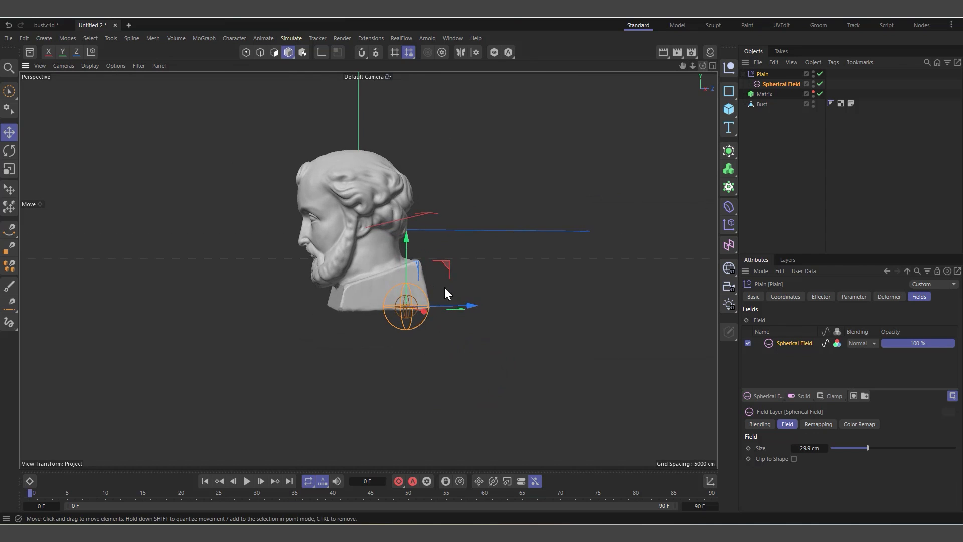
scroll(288, 179, "up", 3)
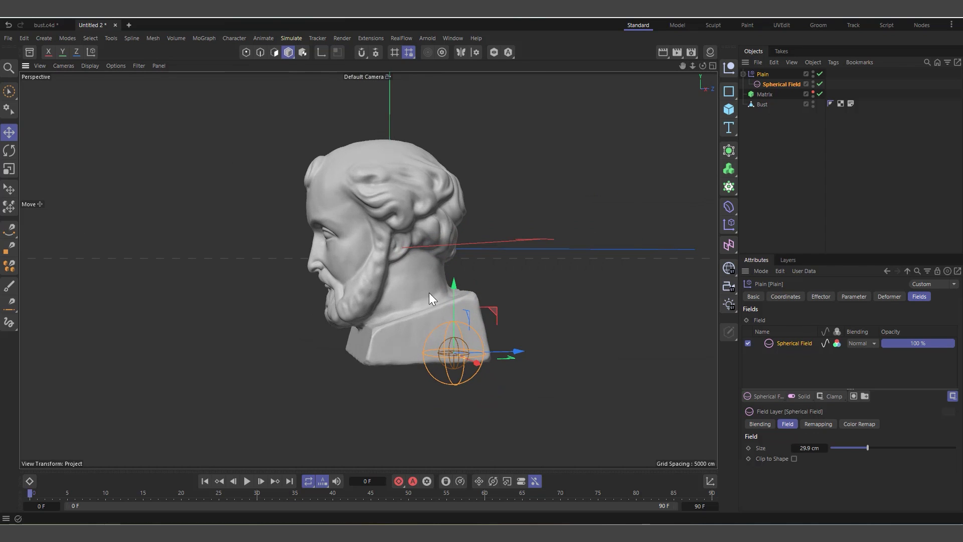
Show the Matrix in the viewport again and view it from the side
left_click(772, 85)
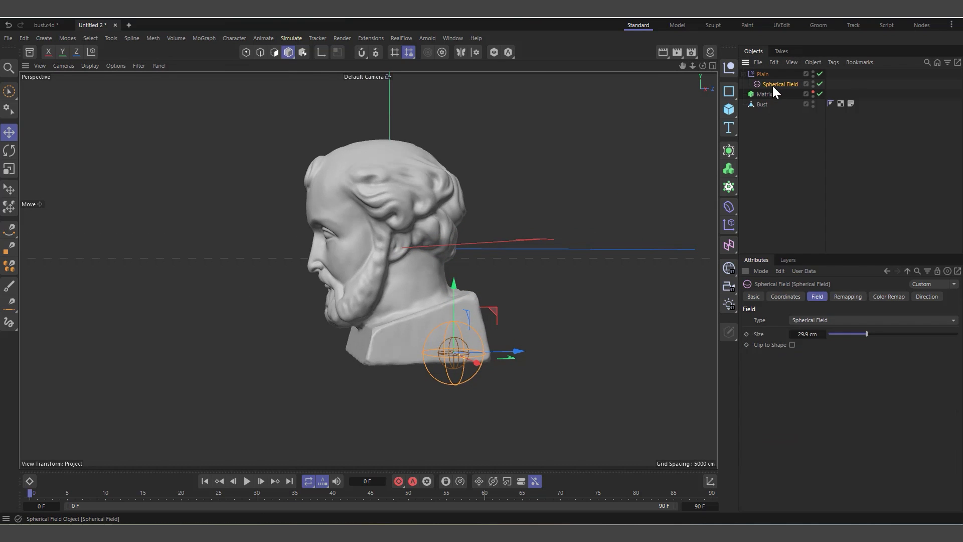
left_click(812, 92)
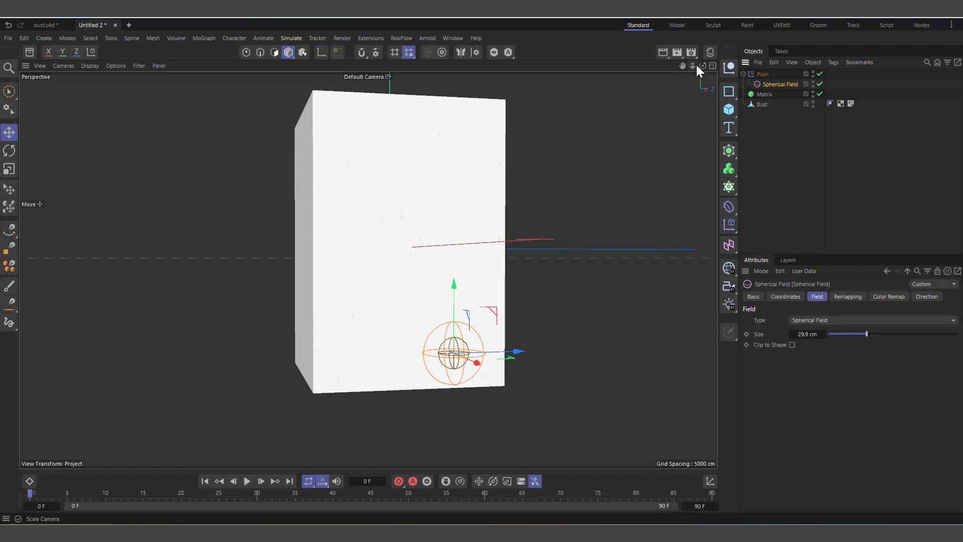
mouse_move(702, 66)
left_mouse_down()
mouse_move(737, 95)
mouse_move(722, 35)
mouse_move(697, 25)
mouse_move(730, 63)
mouse_move(718, 83)
mouse_move(732, 100)
left_mouse_up()
Add a Freeze modifier layer to the Plain effector's fields and place it below the Spherical Field
left_click(761, 75)
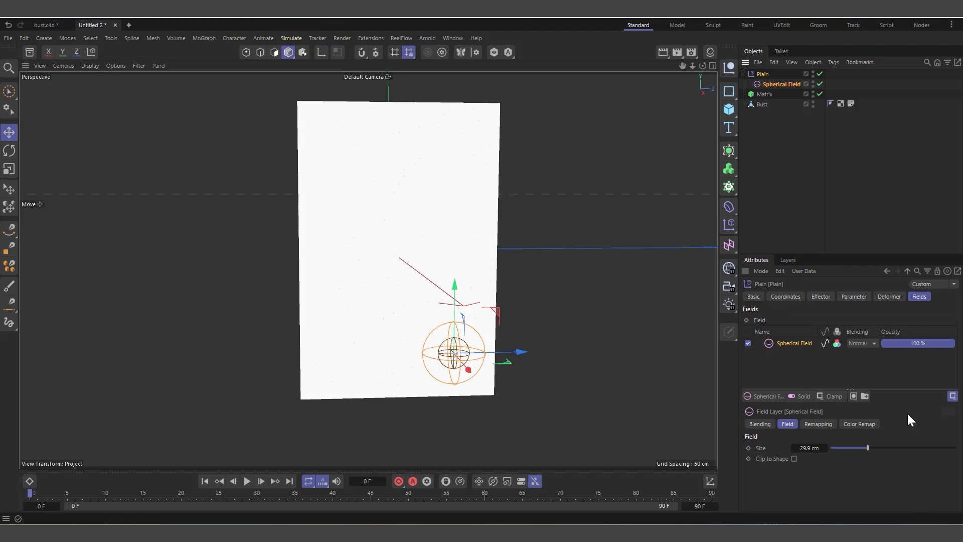
left_click(797, 374)
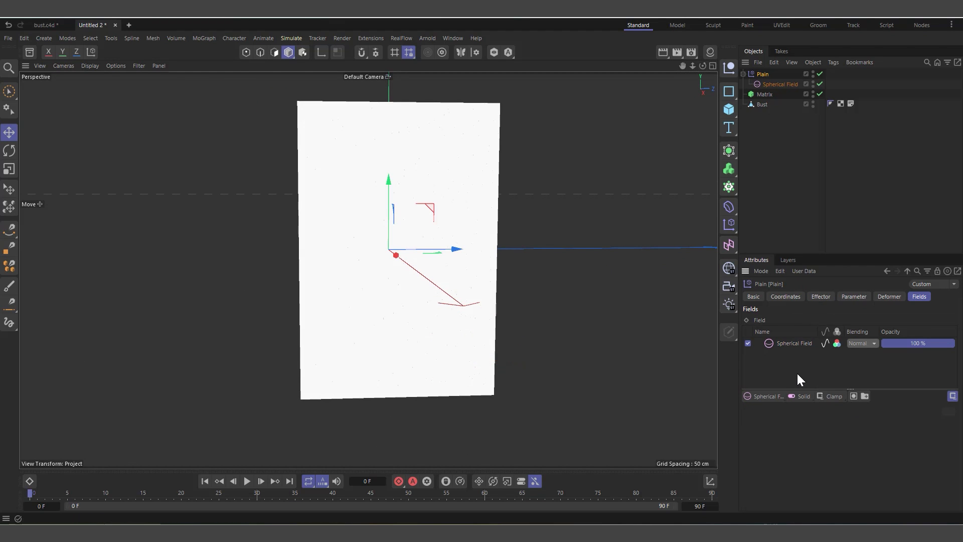
left_click(832, 396)
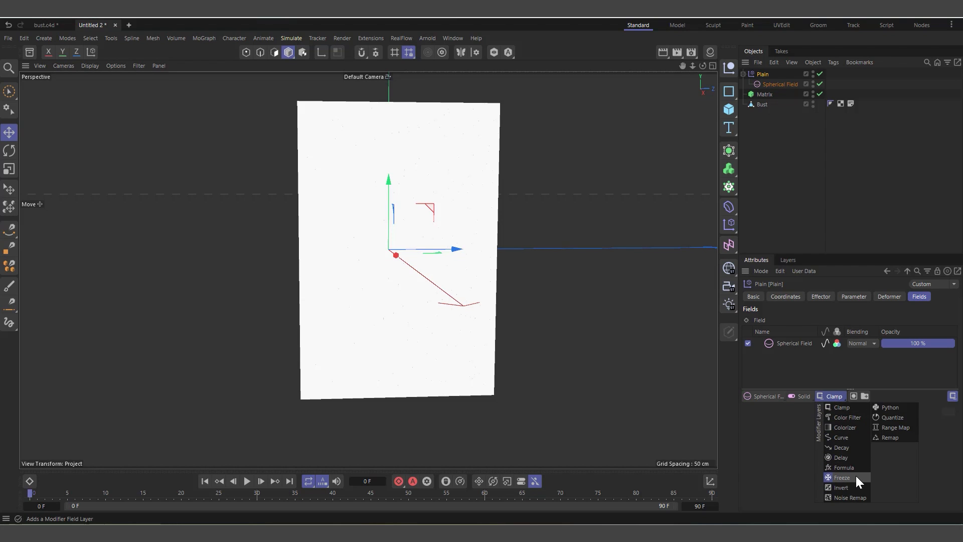
left_click(843, 477)
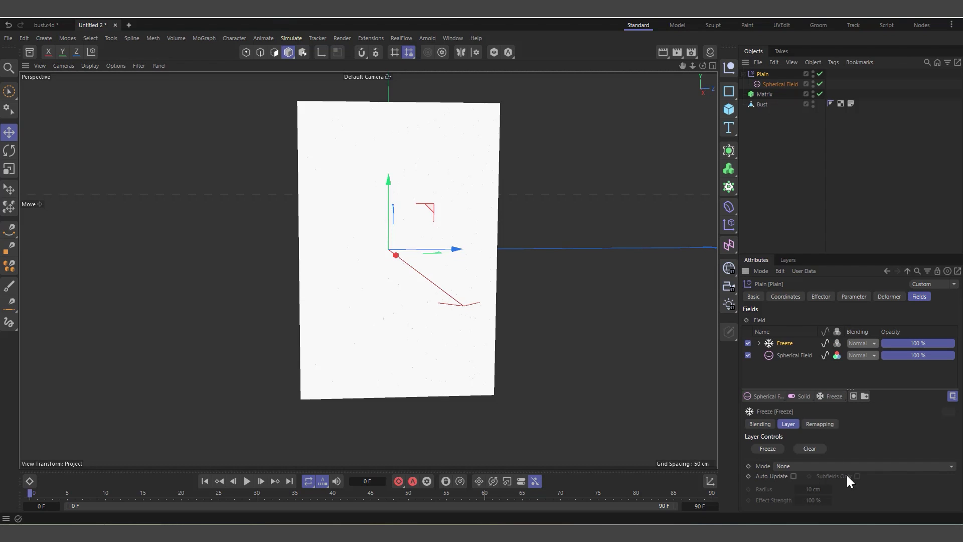
left_click_drag(782, 342, 786, 361)
Set the Spherical Field layer's blending mode to Add
left_click(785, 342)
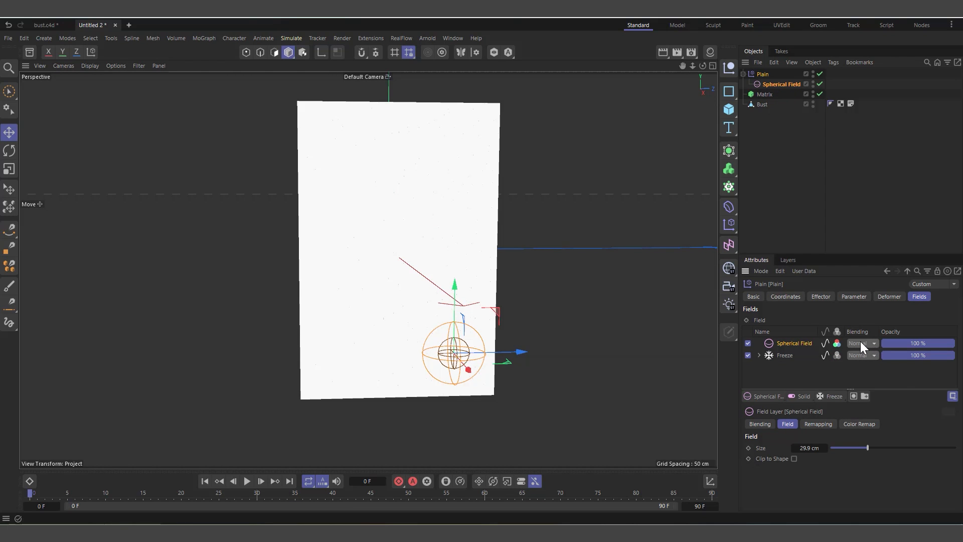
left_click(861, 342)
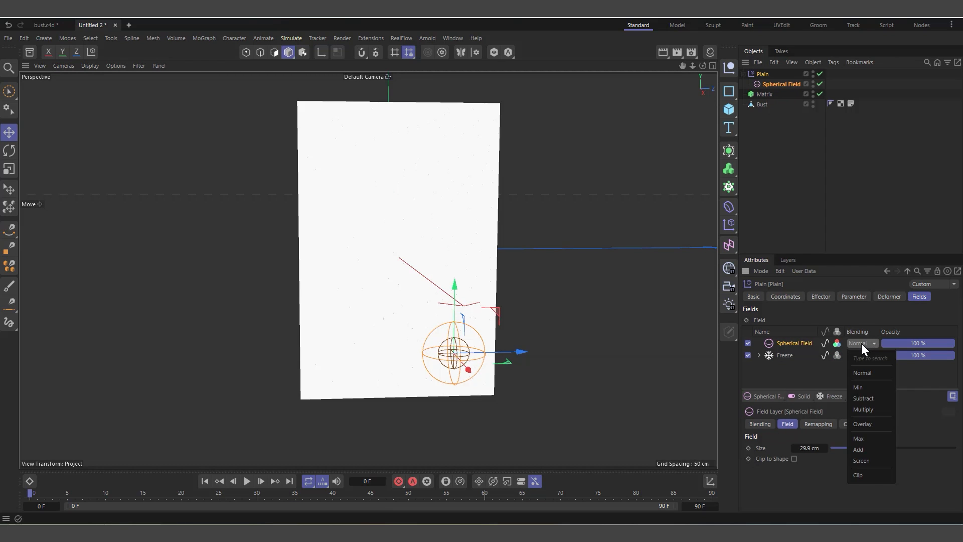
left_click(867, 450)
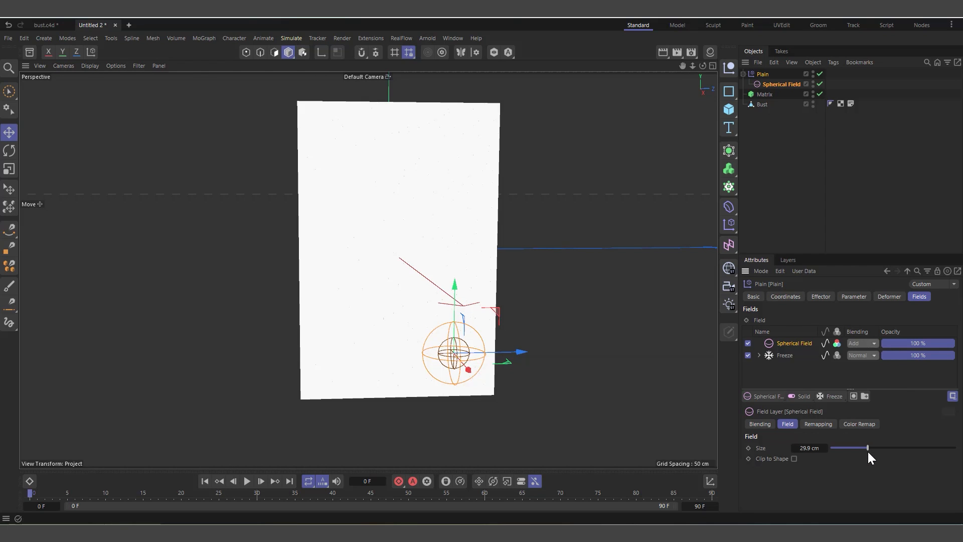
Set the Freeze layer's mode to Grow and play the animation briefly to preview the spread through the Matrix
left_click(784, 355)
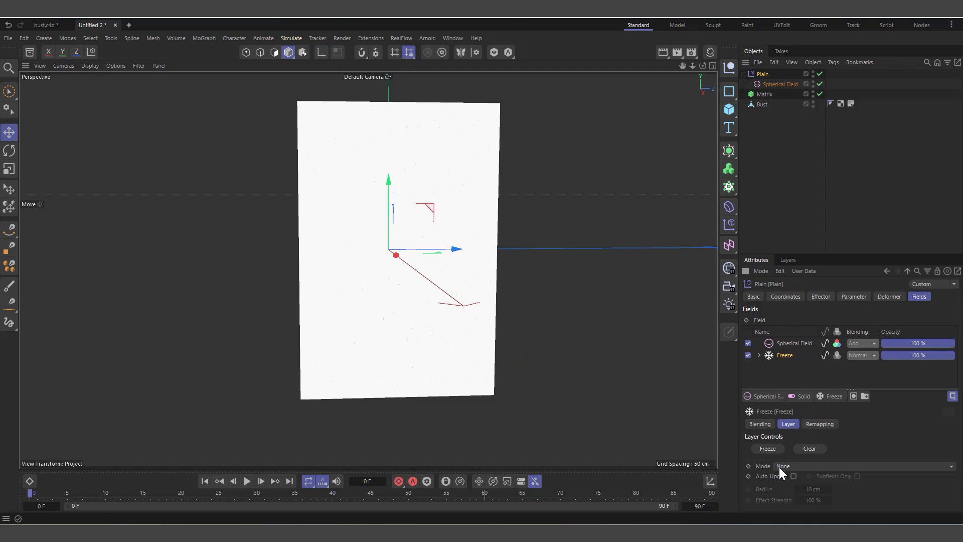
left_click(791, 466)
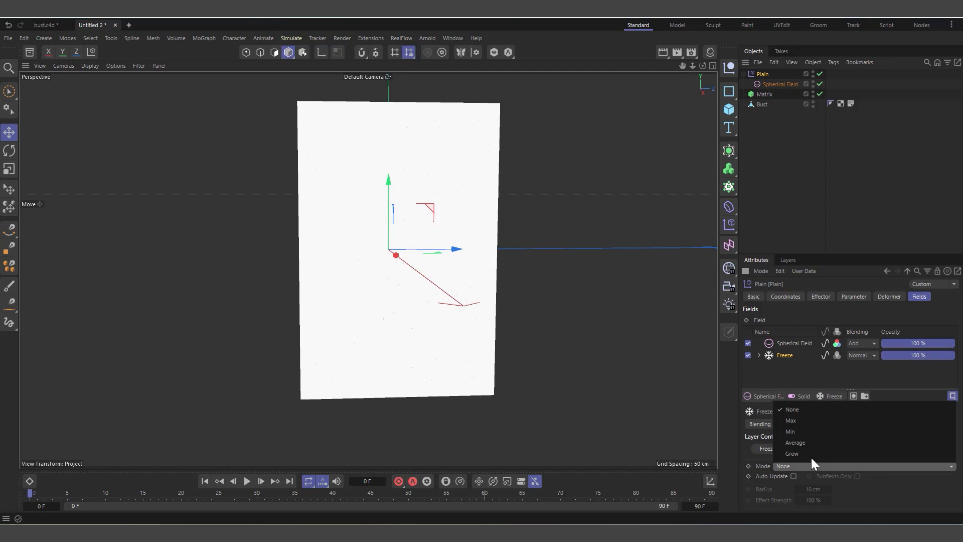
left_click(811, 457)
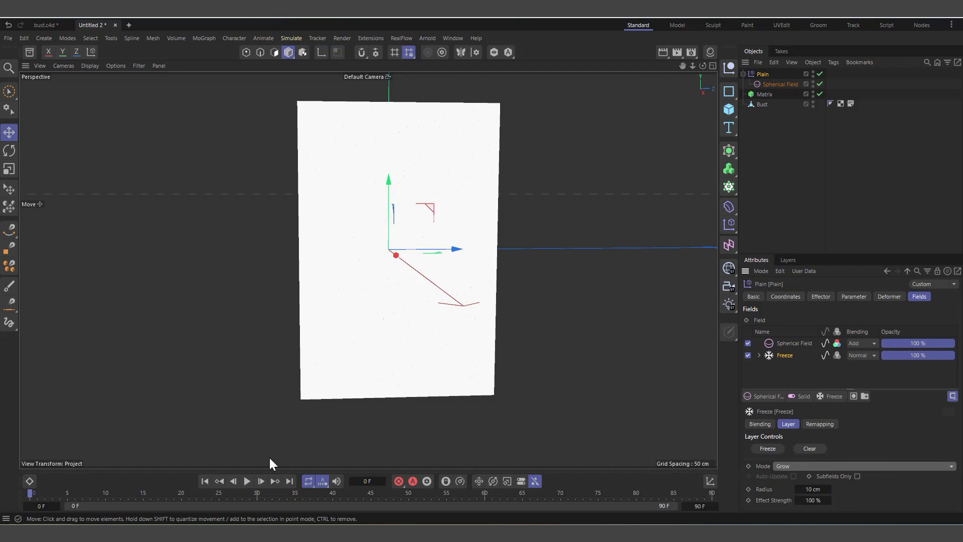
left_click(248, 481)
left_click(247, 481)
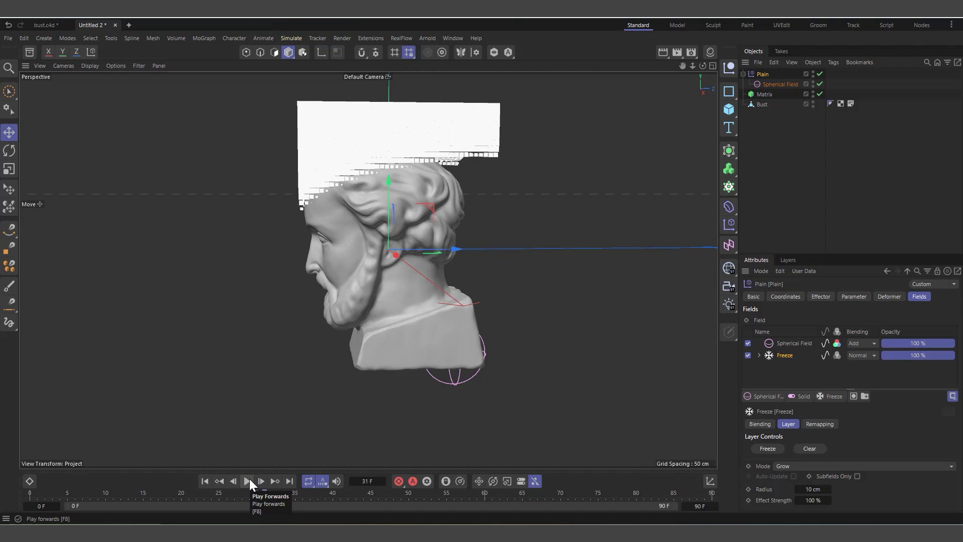
Replay the growth animation from the first frame, viewing the bust and Matrix from a slightly rotated angle
scroll(576, 363, "down", 3)
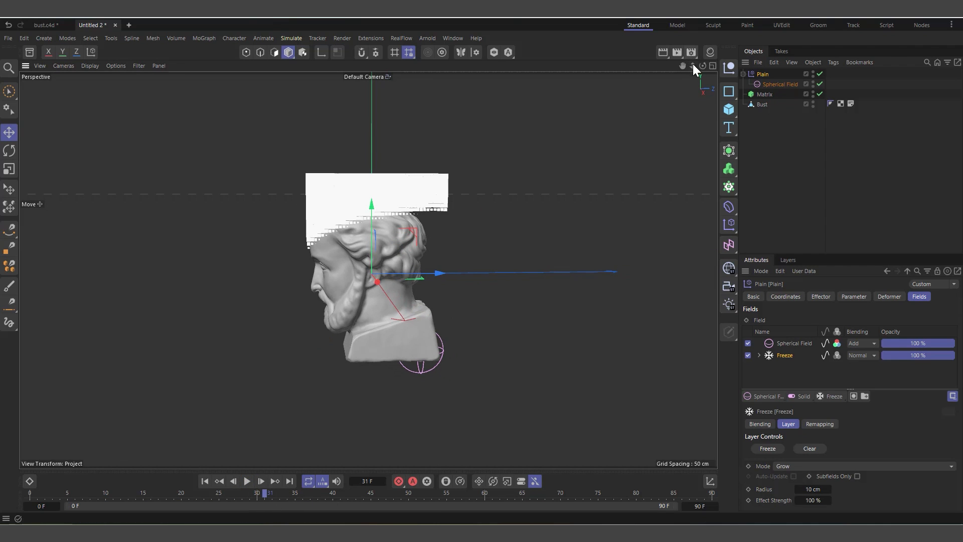
left_click_drag(702, 65, 683, 55)
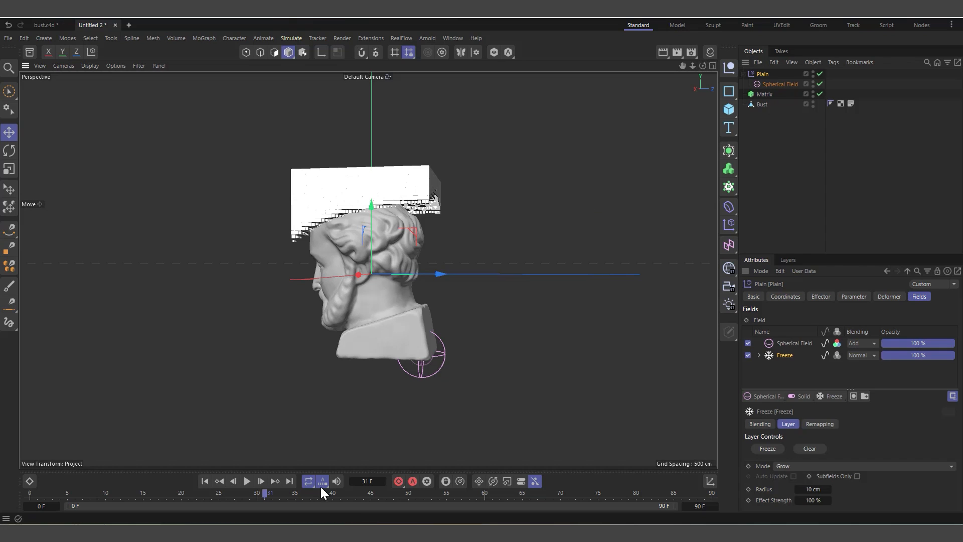
left_click(205, 481)
left_click(247, 481)
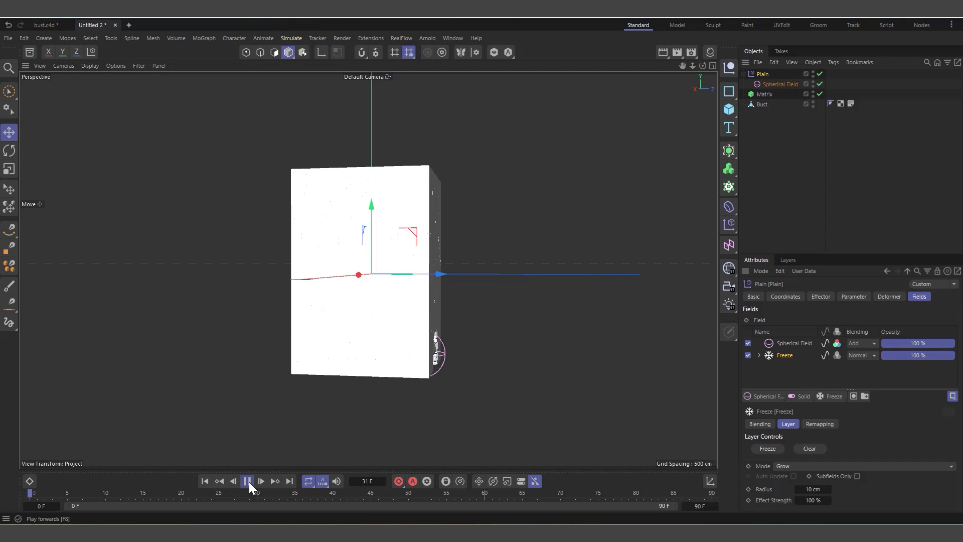
left_click(248, 482)
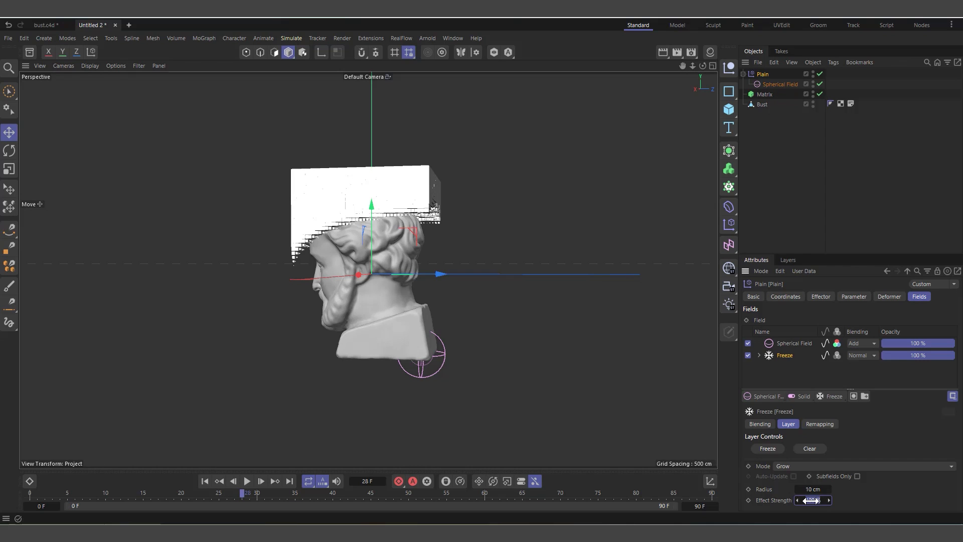
Set the Freeze layer's effect strength to 30% and preview the growth from the first frame
type("2")
key("Return")
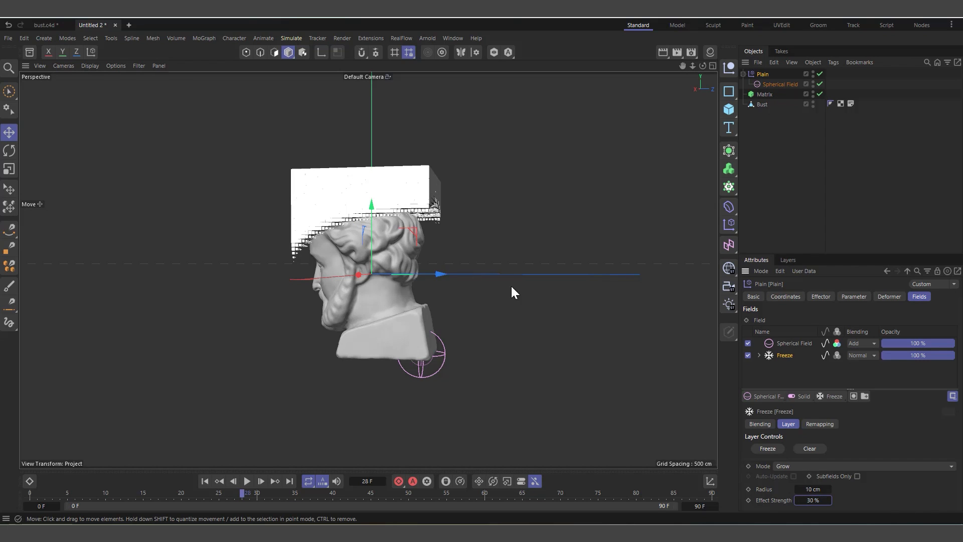
left_click(204, 481)
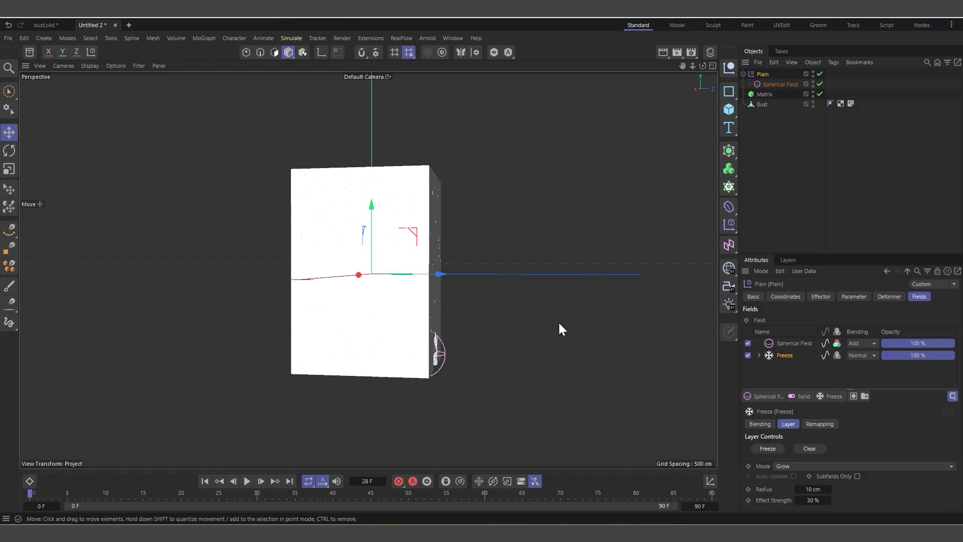
left_click(248, 481)
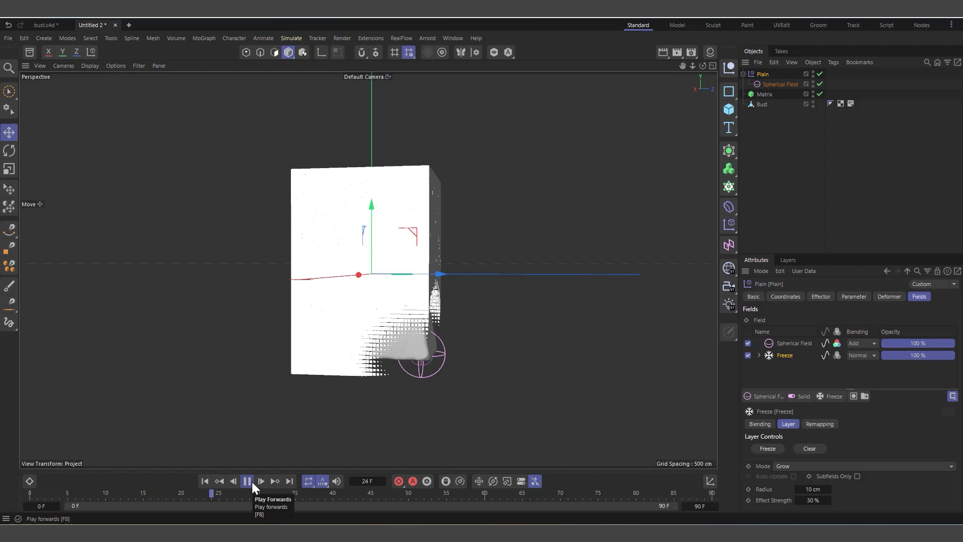
left_click(249, 481)
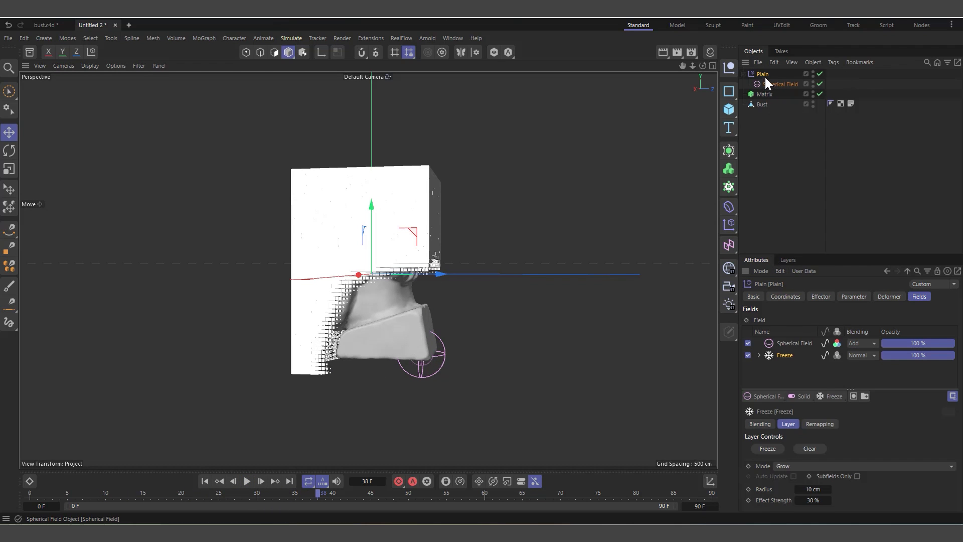
Set the Plain effector's transform mode to Remap and preview the Matrix growth from the first frame
left_click(853, 296)
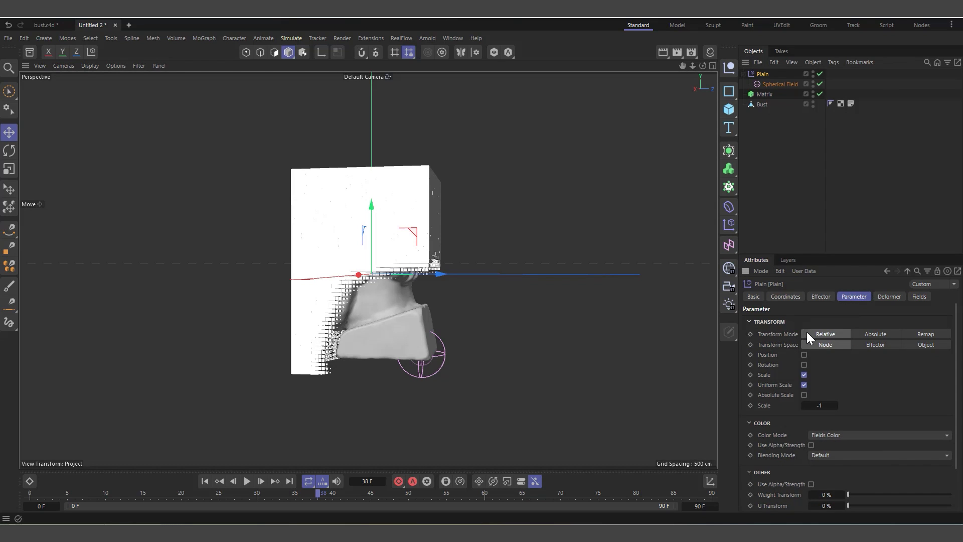
left_click(929, 333)
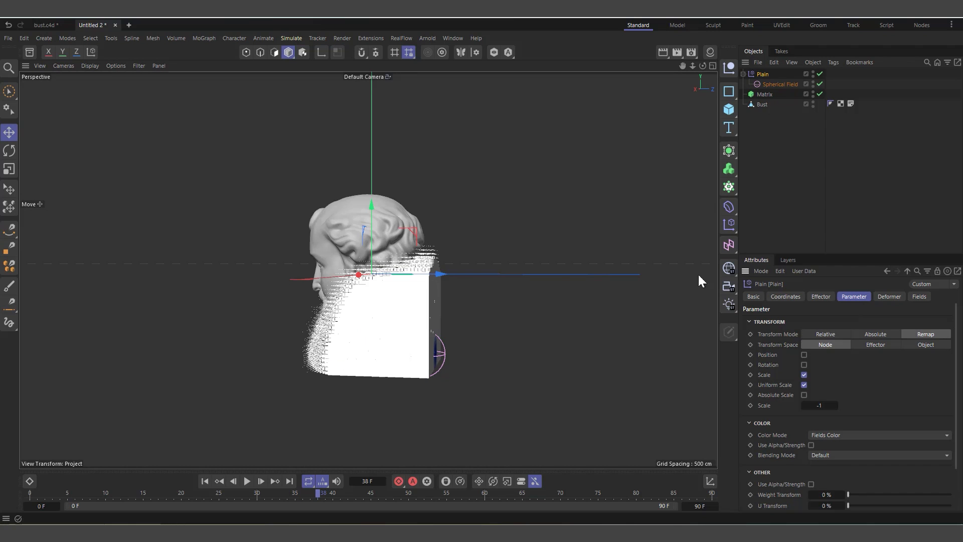
left_click_drag(702, 66, 752, 65)
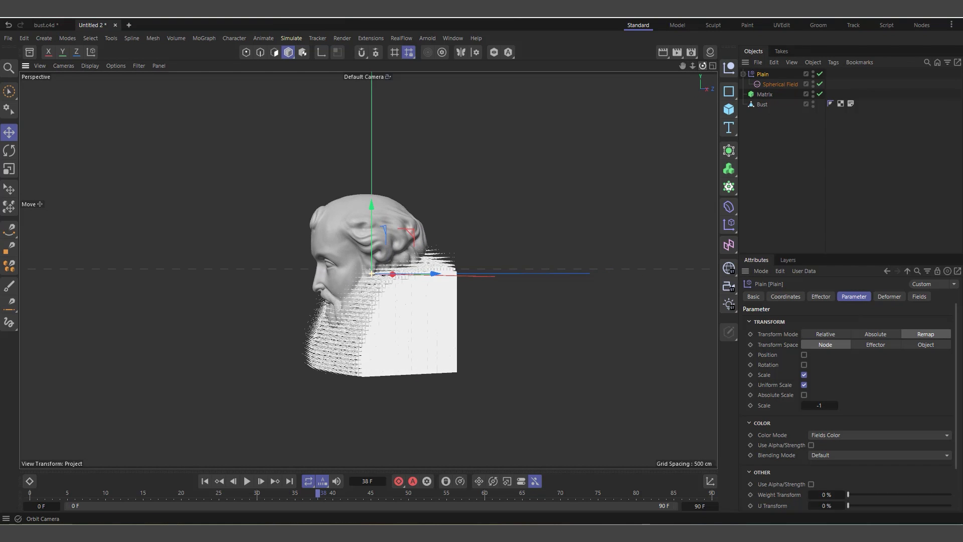
left_click(203, 480)
left_click(246, 480)
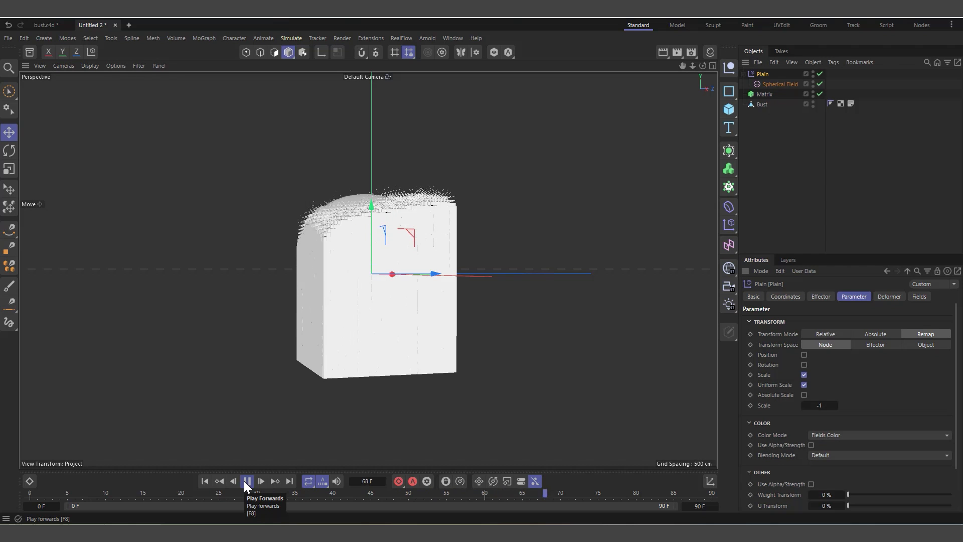
left_click(245, 481)
left_click(205, 480)
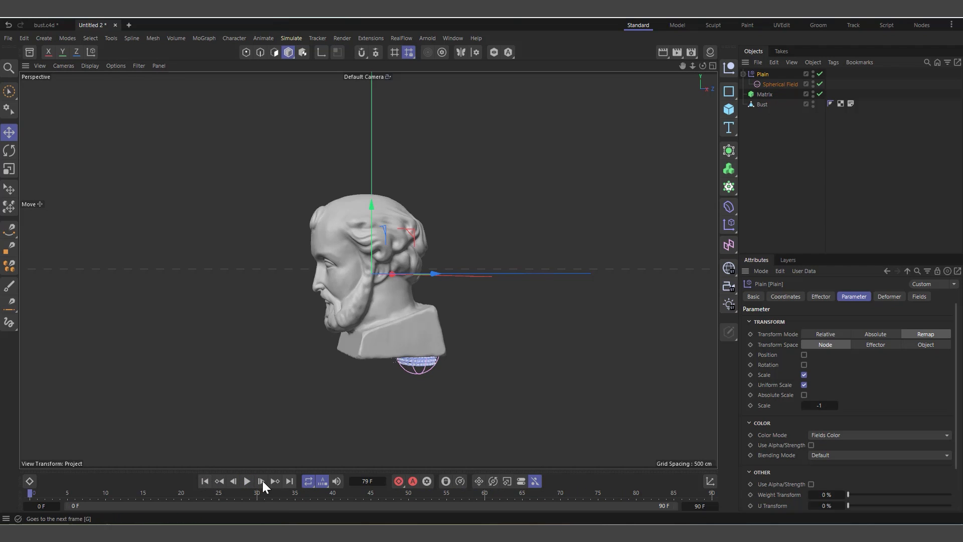
left_click(247, 480)
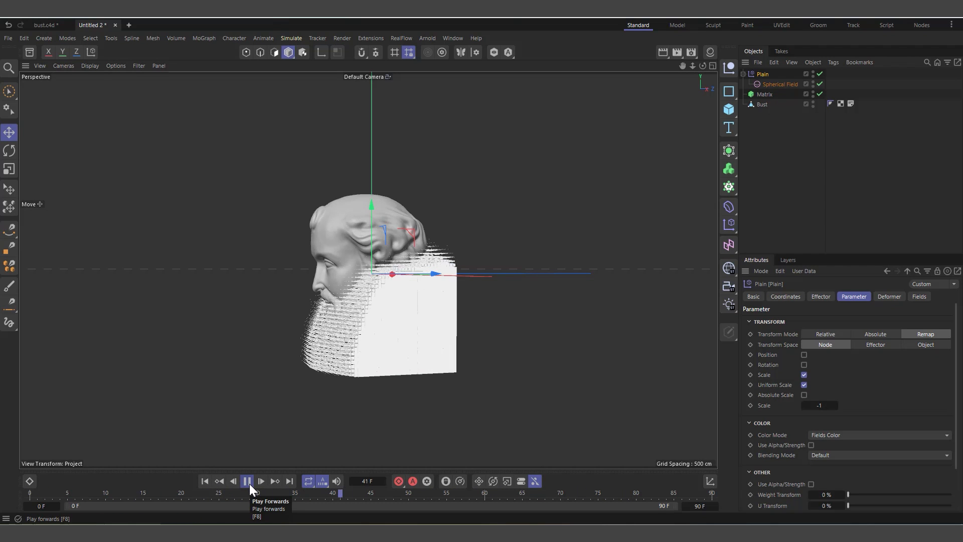
left_click(247, 480)
left_click(205, 480)
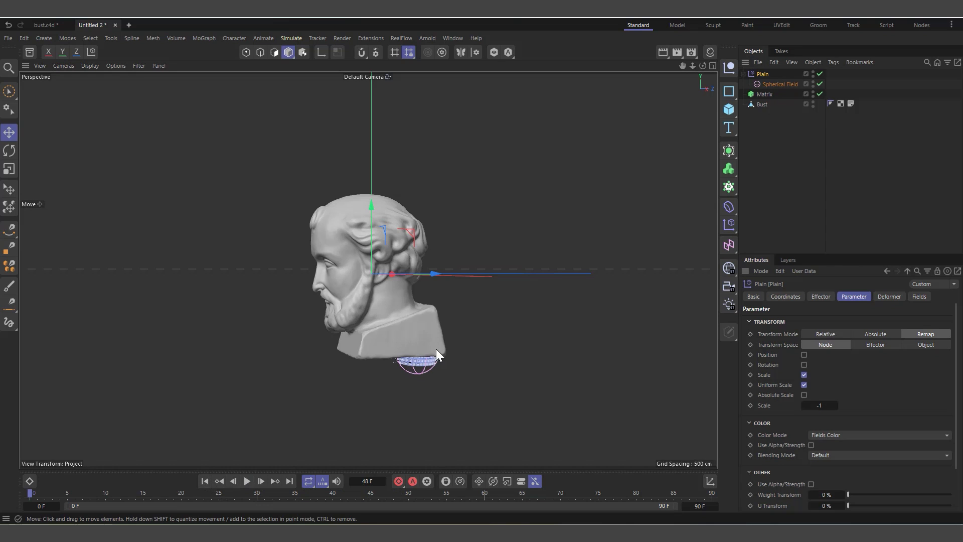
Add a Shader Field to the Plain effector's fields and load a Noise shader into it
scroll(435, 348, "up", 4)
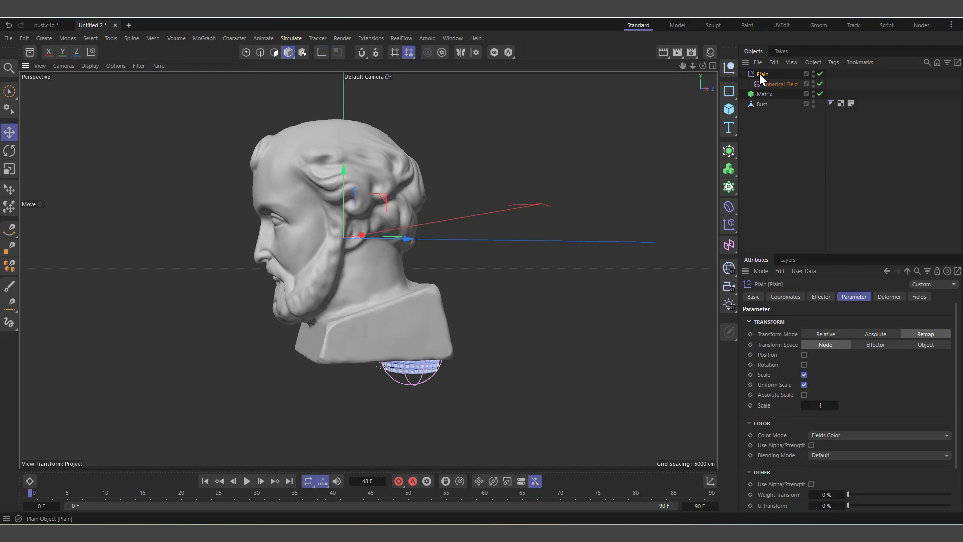
left_click(918, 297)
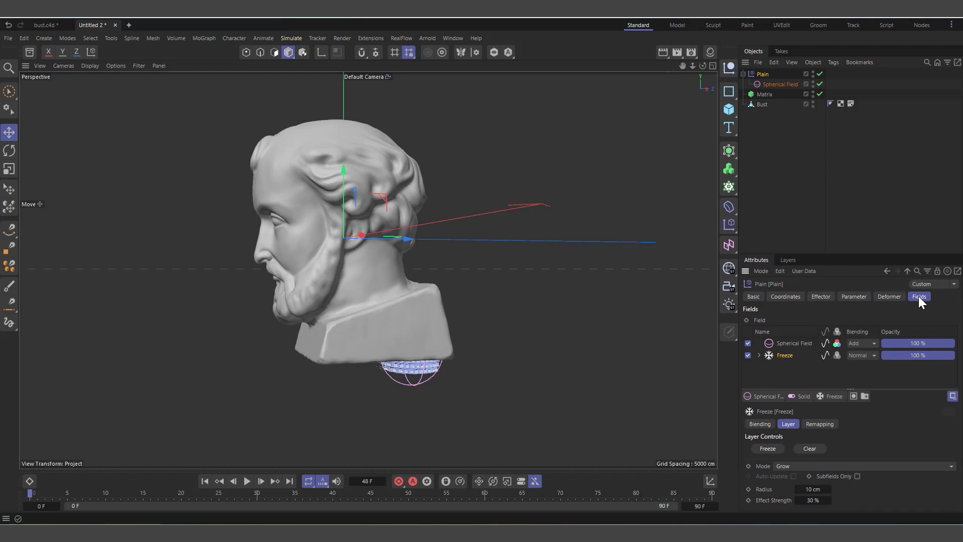
left_click(767, 398)
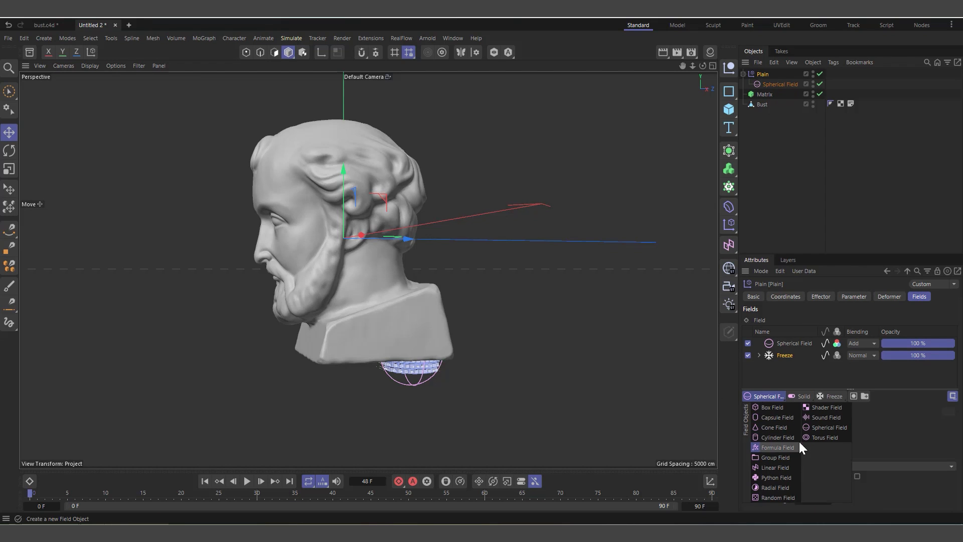
left_click(822, 408)
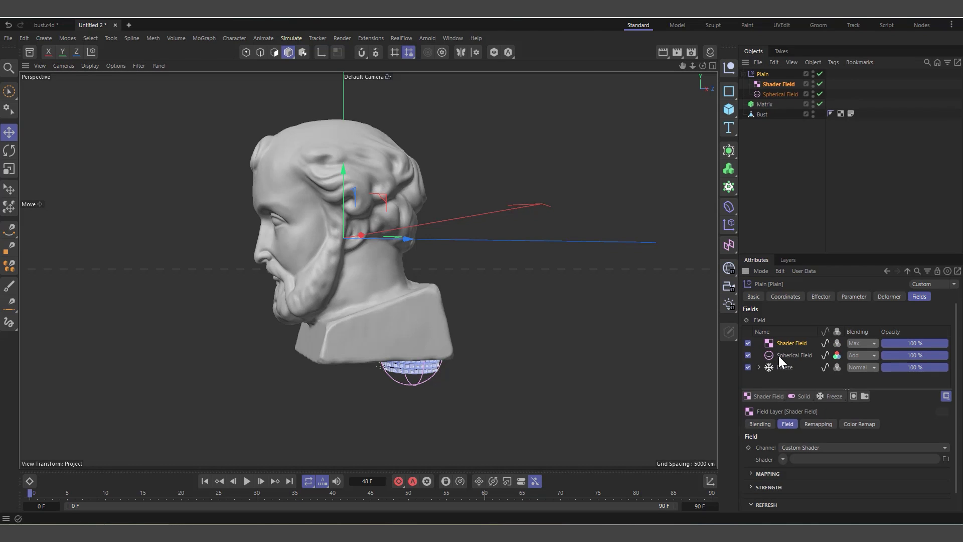
left_click(782, 459)
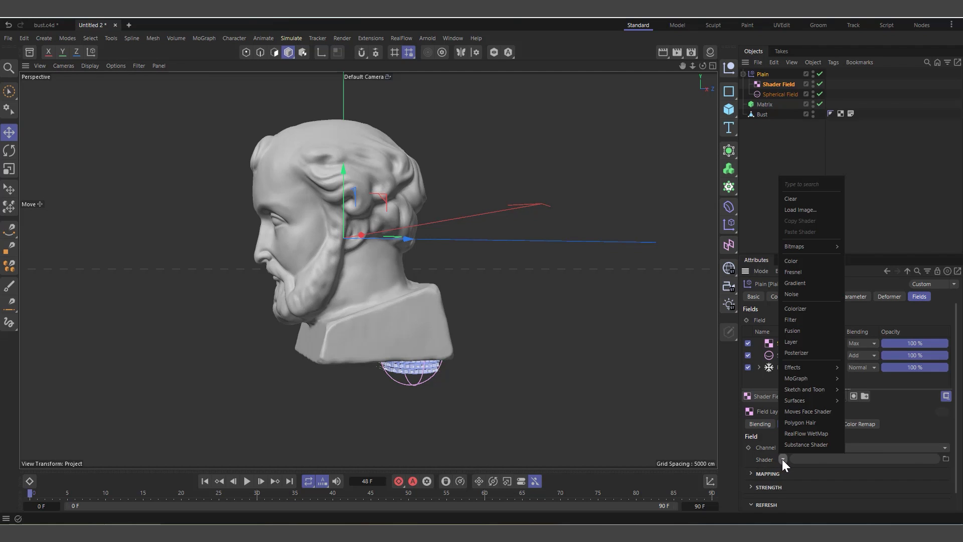
left_click(792, 294)
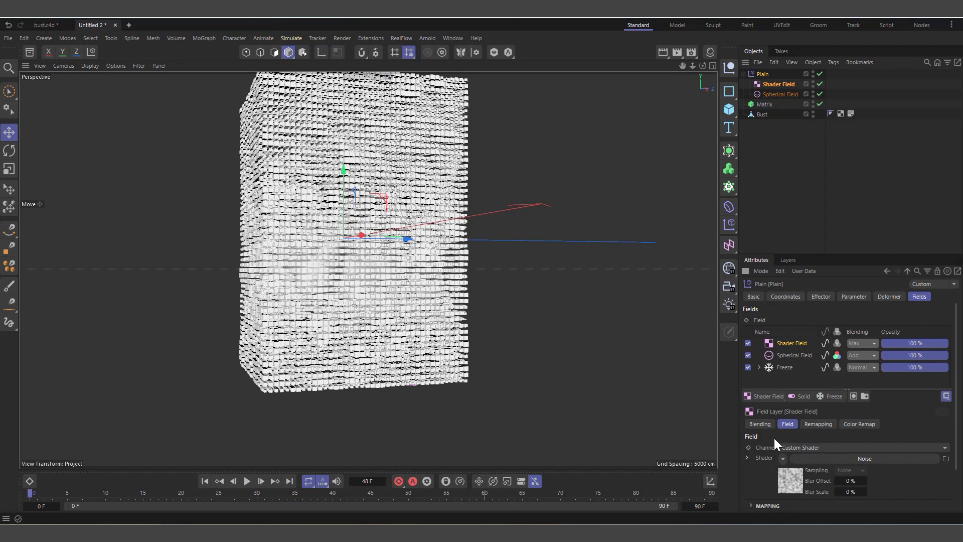
Set the Shader Field's noise type to Hama and its global scale to 300%
left_click(782, 480)
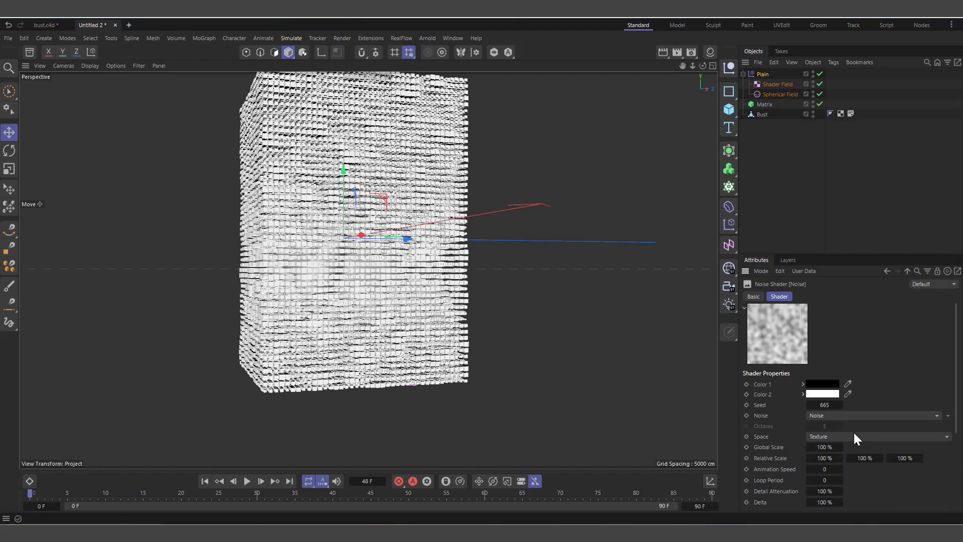
left_click(946, 416)
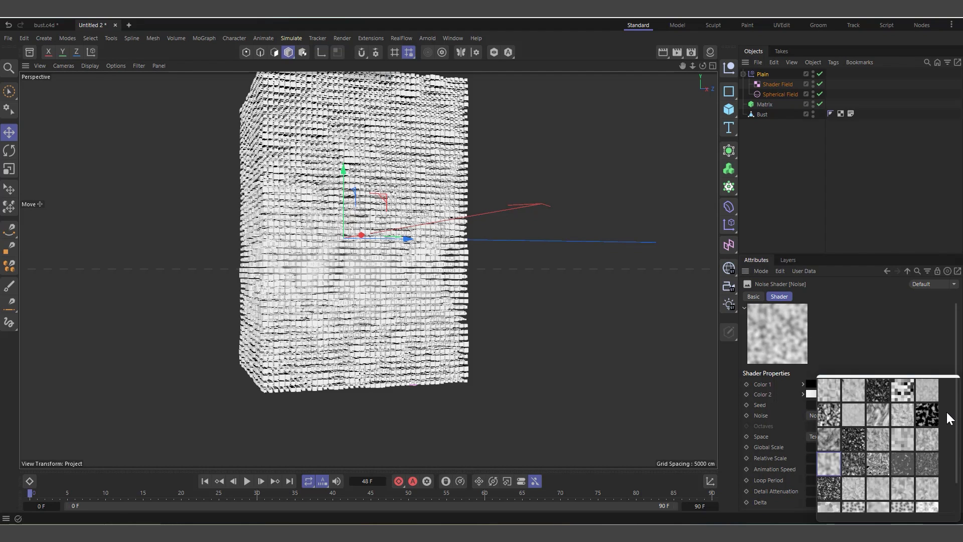
left_click(927, 418)
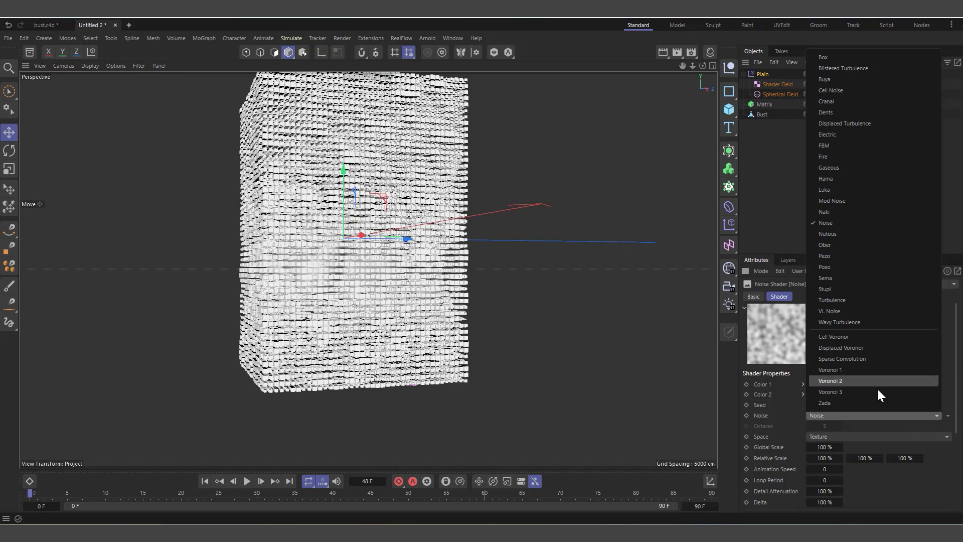
left_click(832, 179)
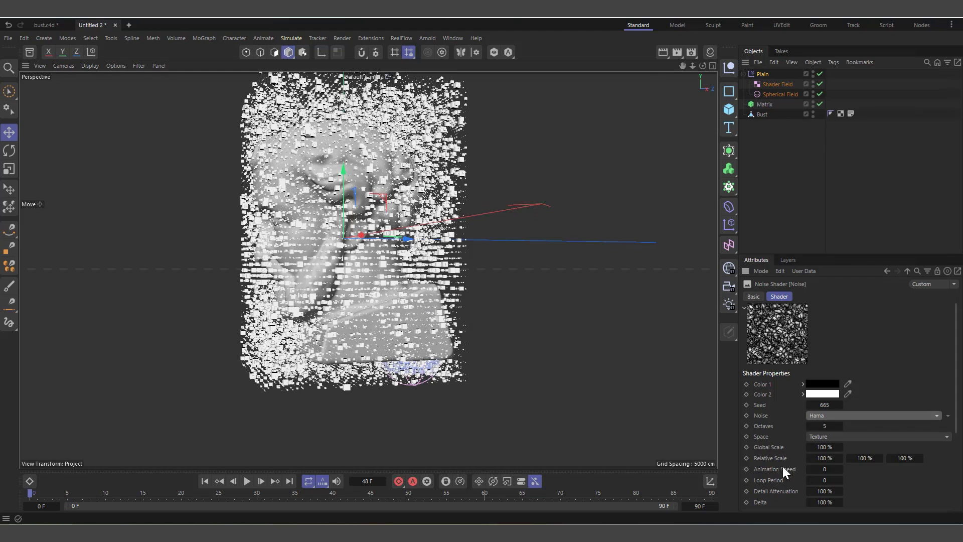
left_click(826, 447)
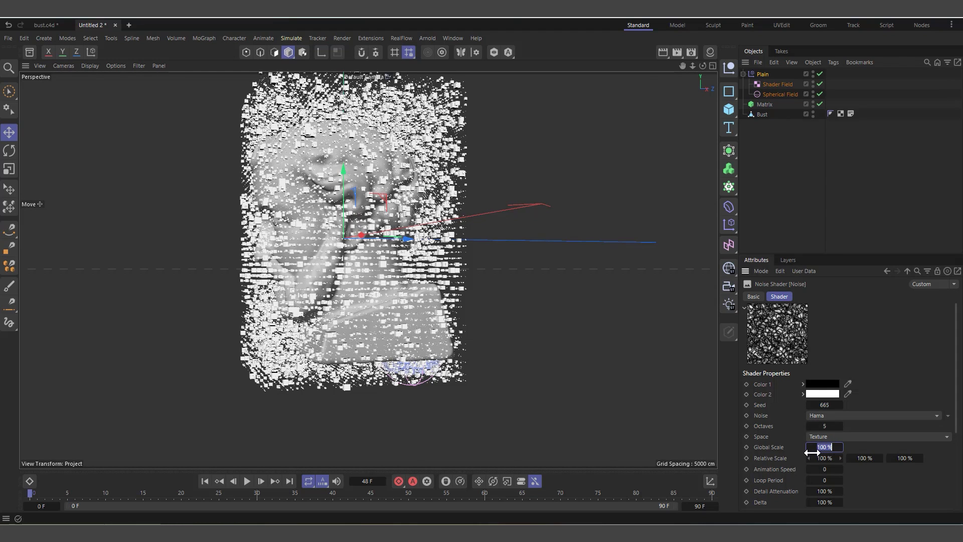
type("300")
key("Return")
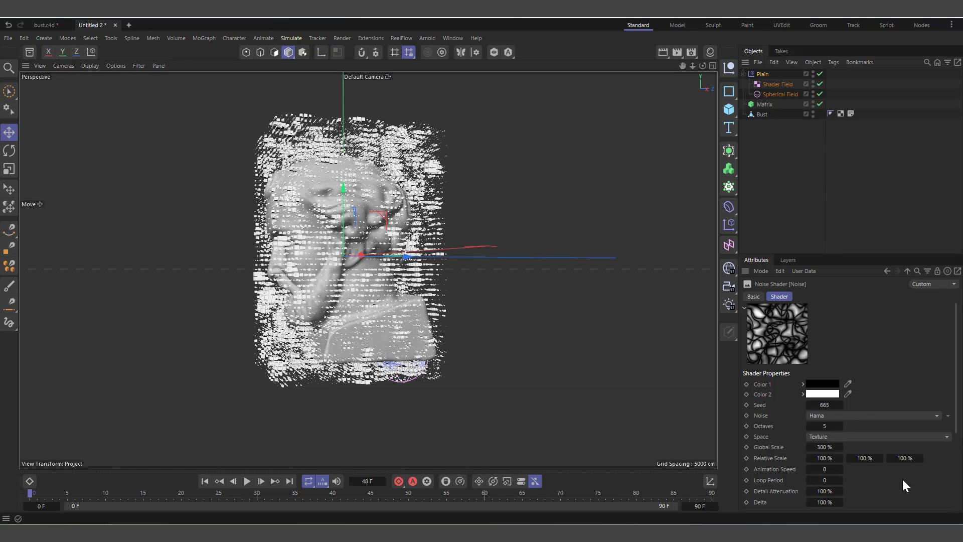
Expand the Freeze layer in the Plain effector's fields and move the Shader Field into its Radius sublayer
left_click(764, 75)
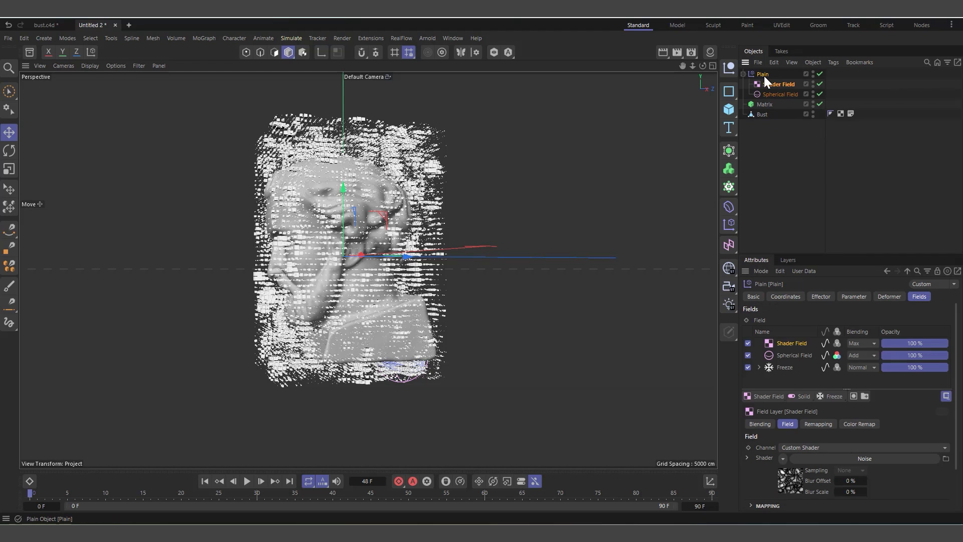
left_click(785, 368)
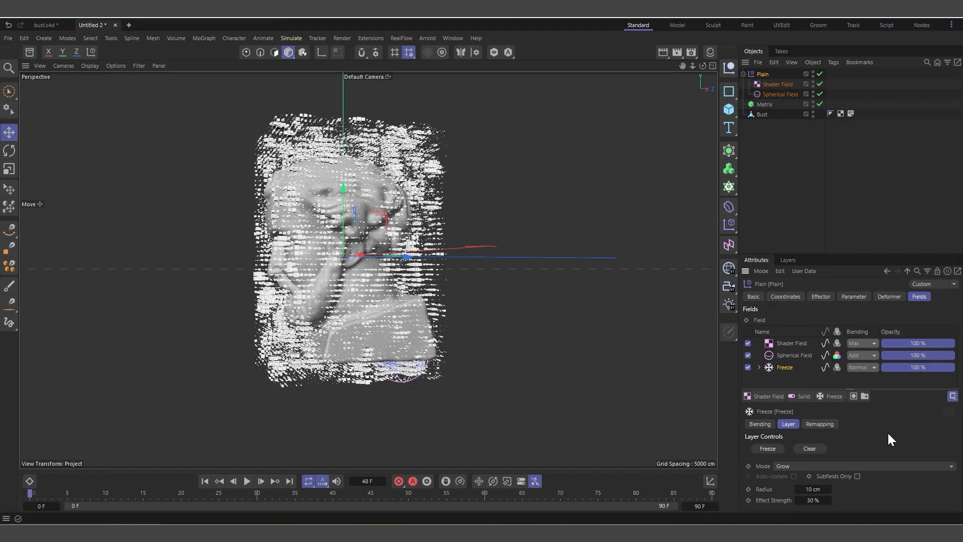
left_click(787, 343)
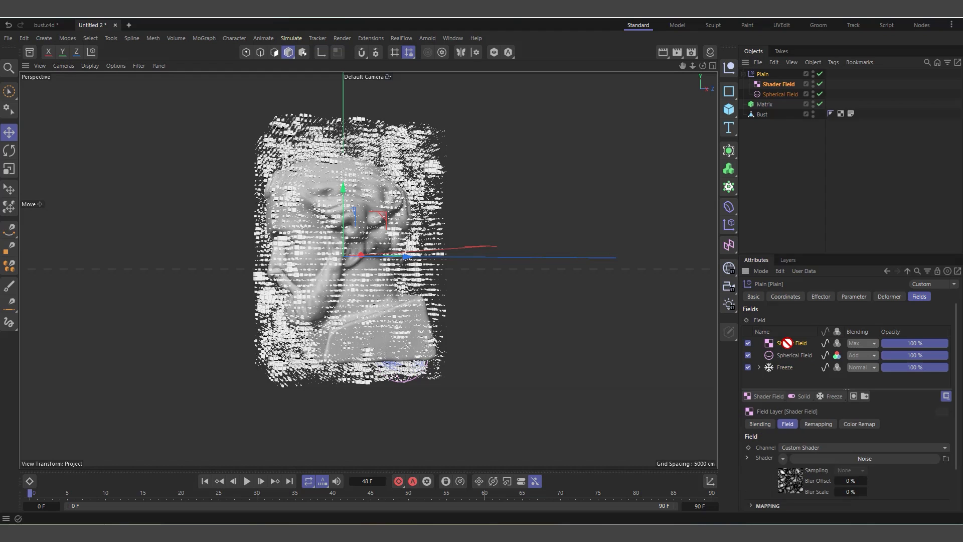
left_click(759, 368)
left_click_drag(820, 389, 819, 435)
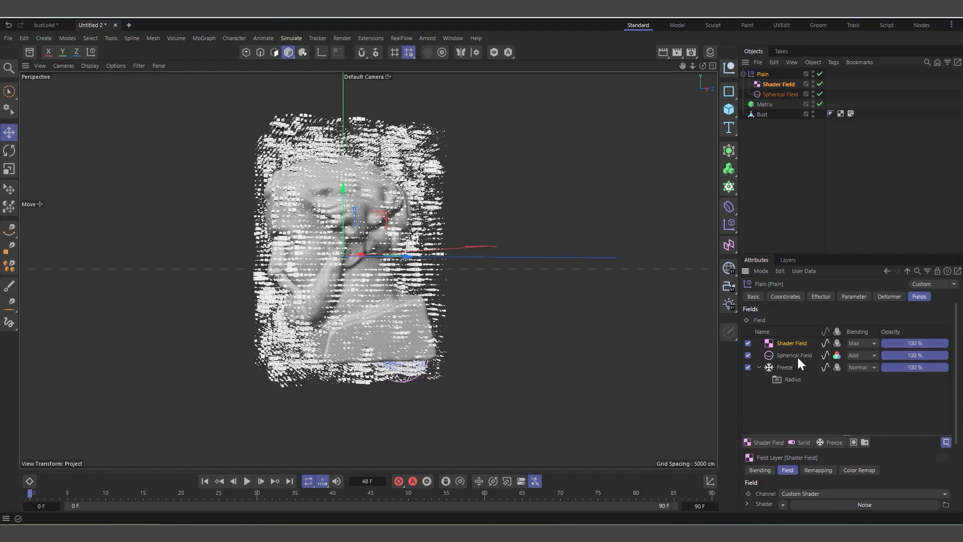
left_click_drag(788, 346, 797, 384)
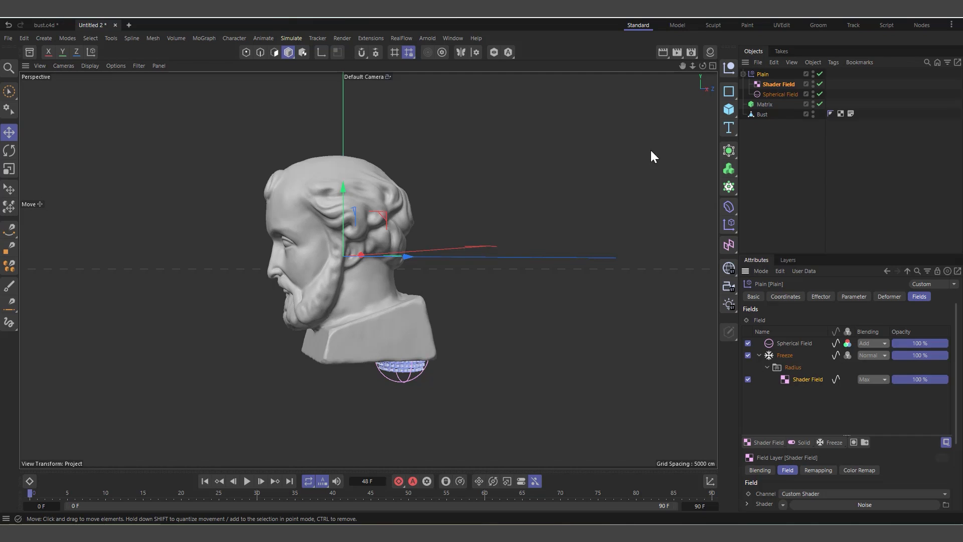
Hide the Bust in the viewport and play the animation to preview the noise-driven Matrix growth
left_click(813, 111)
scroll(424, 376, "down", 1)
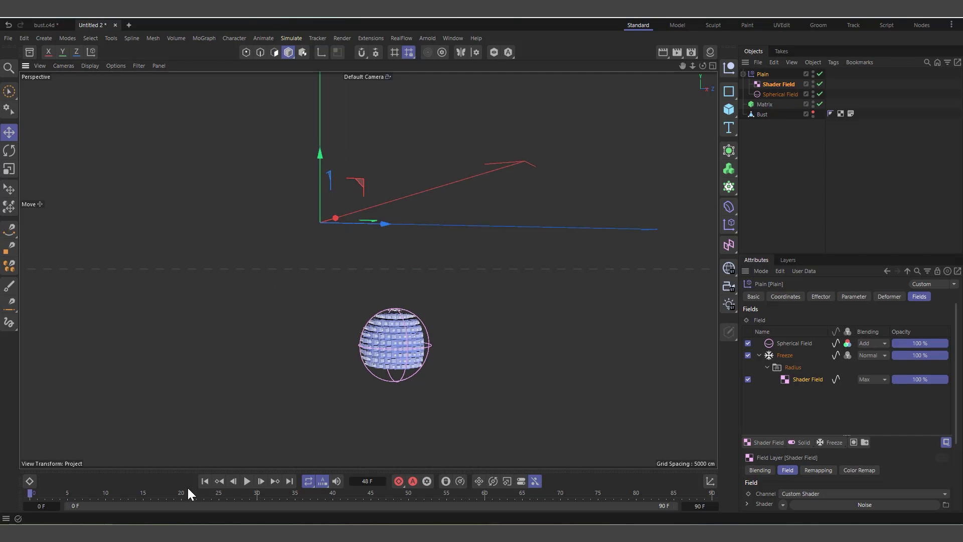
left_click(248, 481)
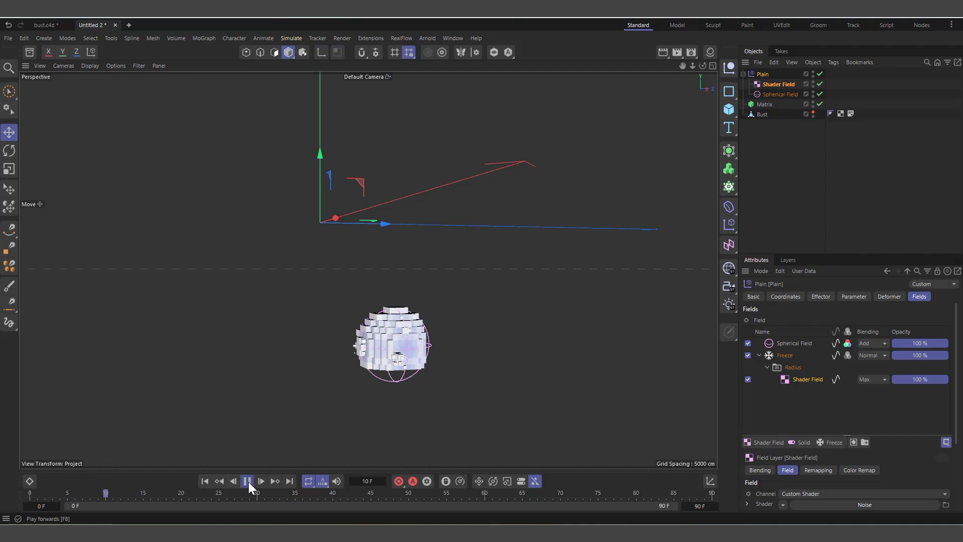
scroll(432, 344, "down", 1)
scroll(422, 344, "down", 2)
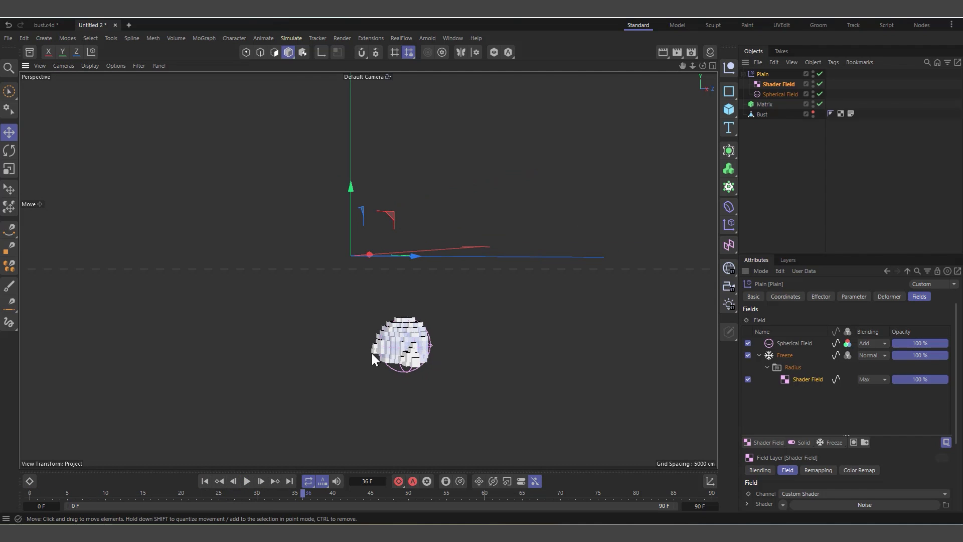
Replay the Matrix growth from a slightly different view angle and rewind to the first frame
scroll(375, 351, "up", 1)
left_click_drag(703, 65, 669, 66)
left_click_drag(477, 372, 550, 365, "alt")
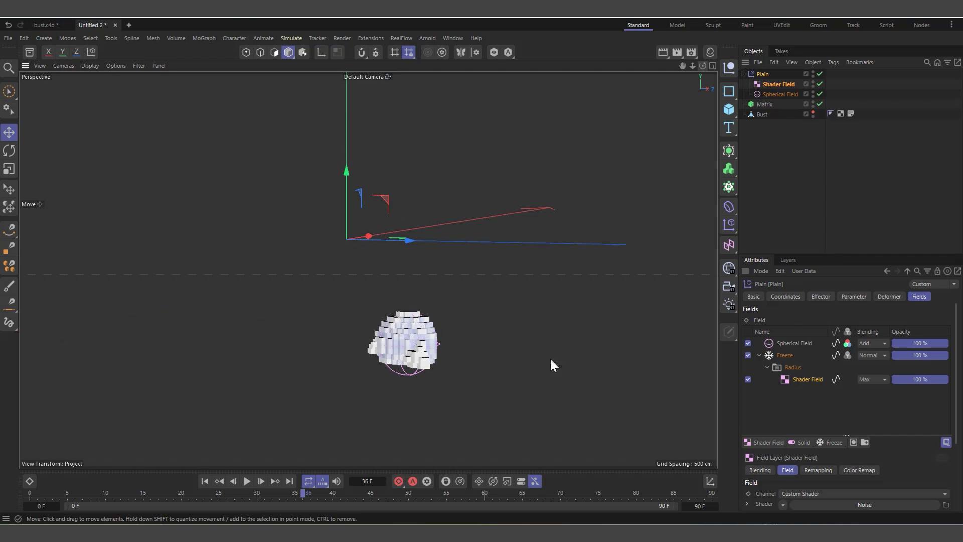
left_click(247, 481)
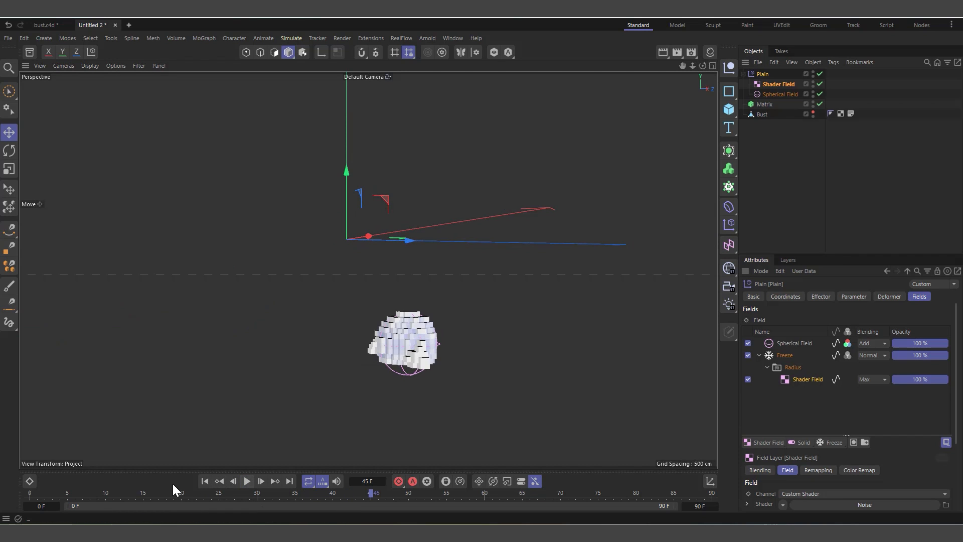
left_click(204, 482)
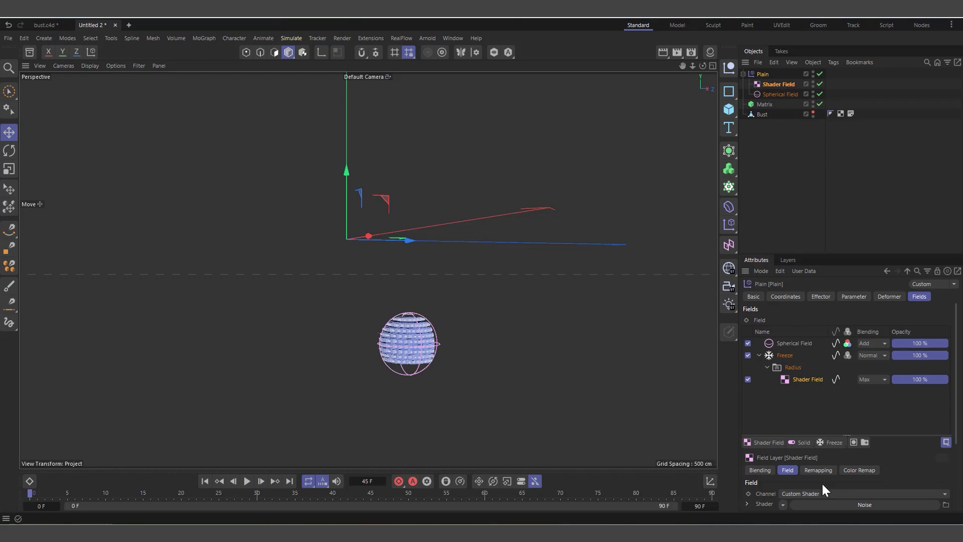
Set the Shader Field's Noise animation speed to 2 and play the growth from the first frame
left_click(781, 84)
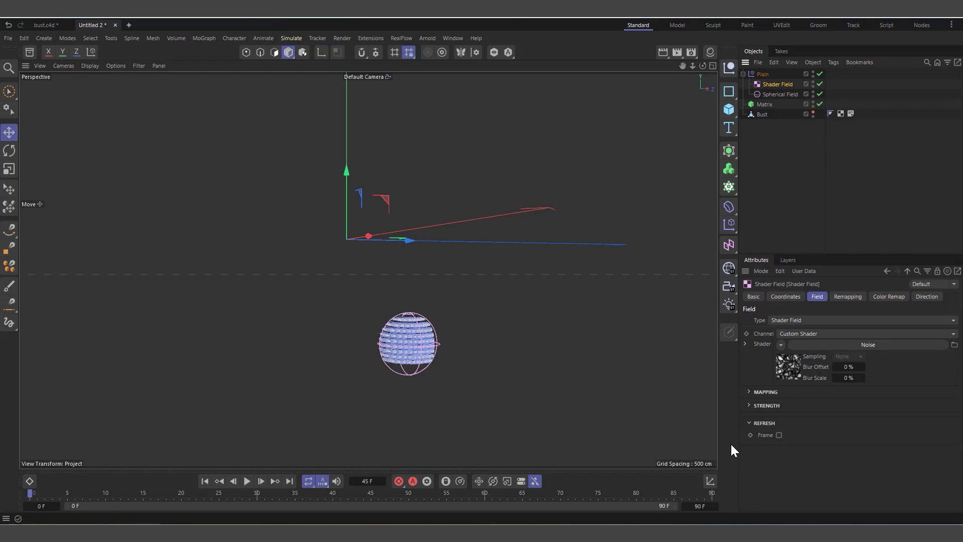
left_click(791, 368)
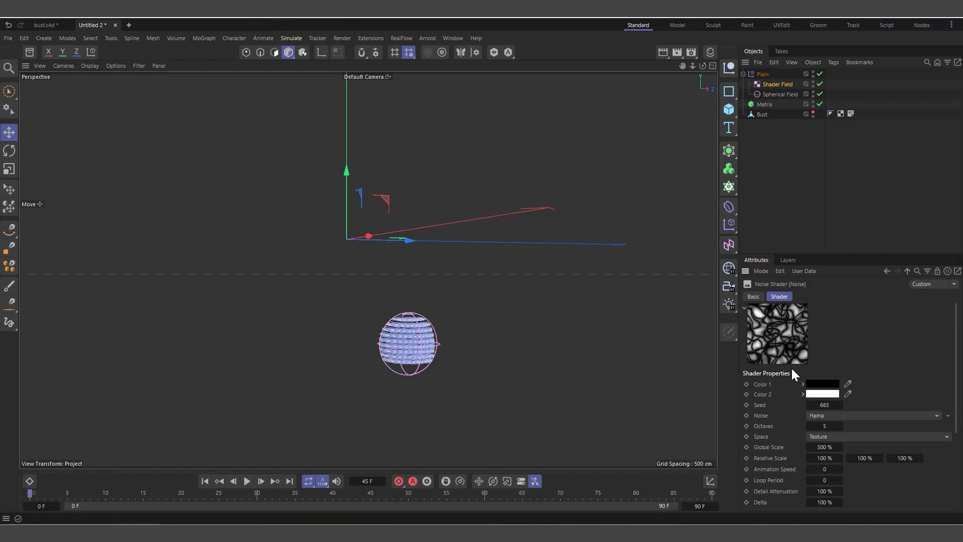
left_click(826, 469)
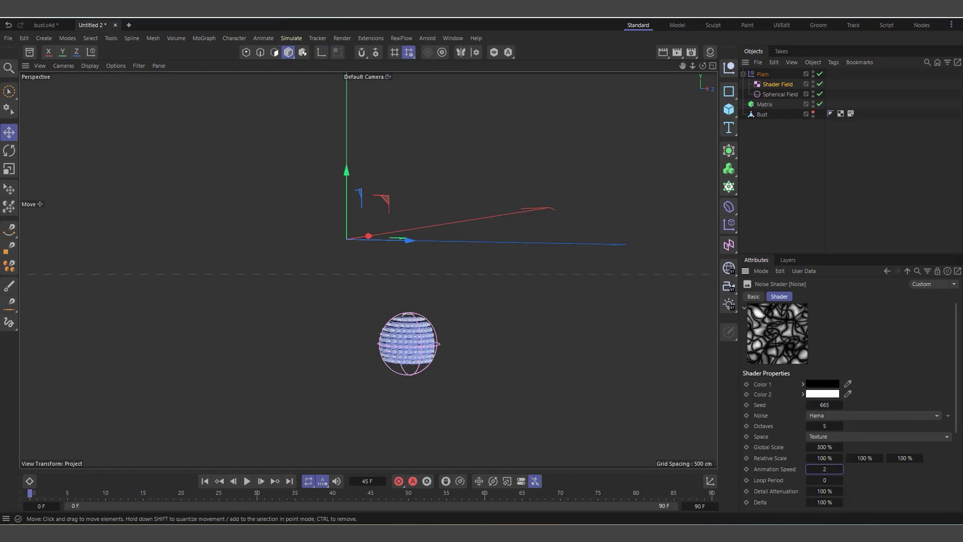
left_click(205, 482)
left_click(247, 481)
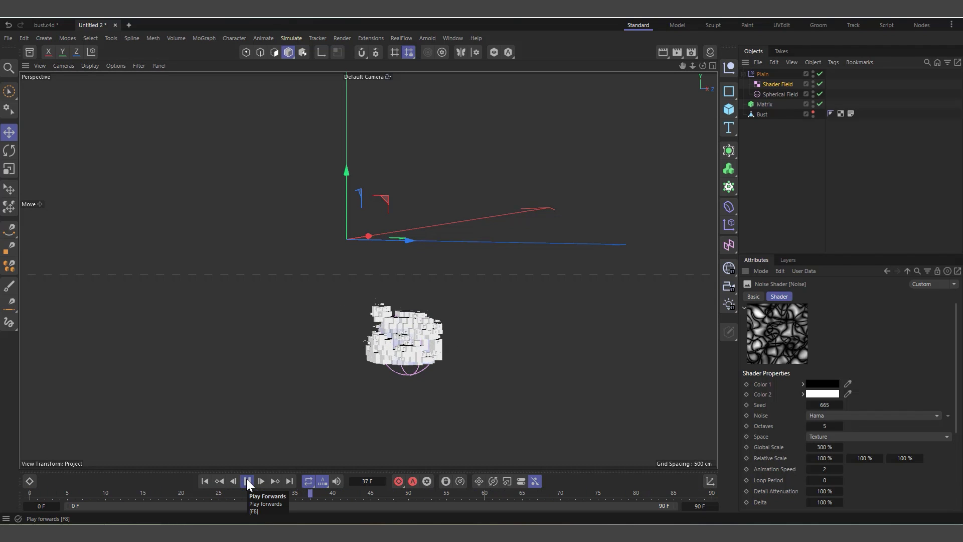
left_click(246, 481)
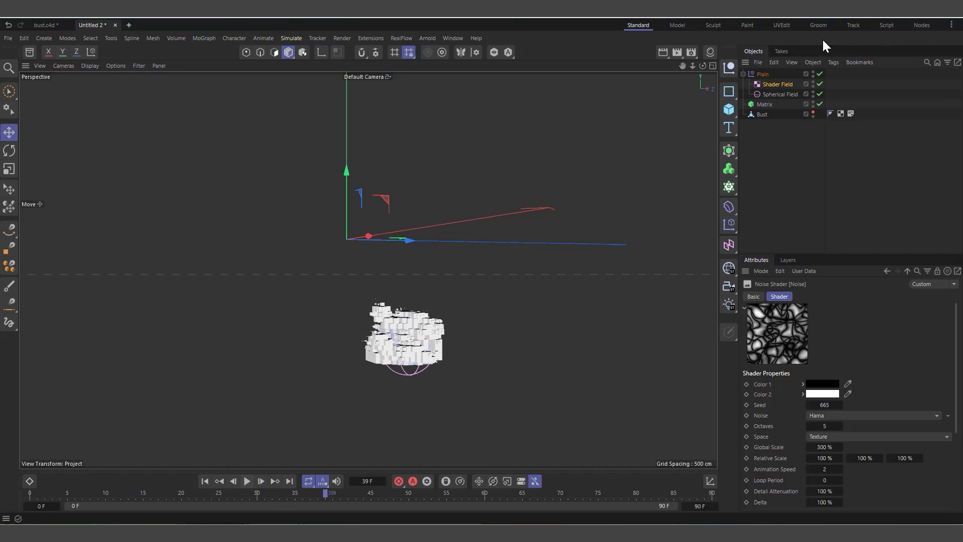
Set the Freeze layer's radius to 14 cm in the Plain effector's fields and replay the growth from the start
left_click(761, 74)
left_click(791, 357)
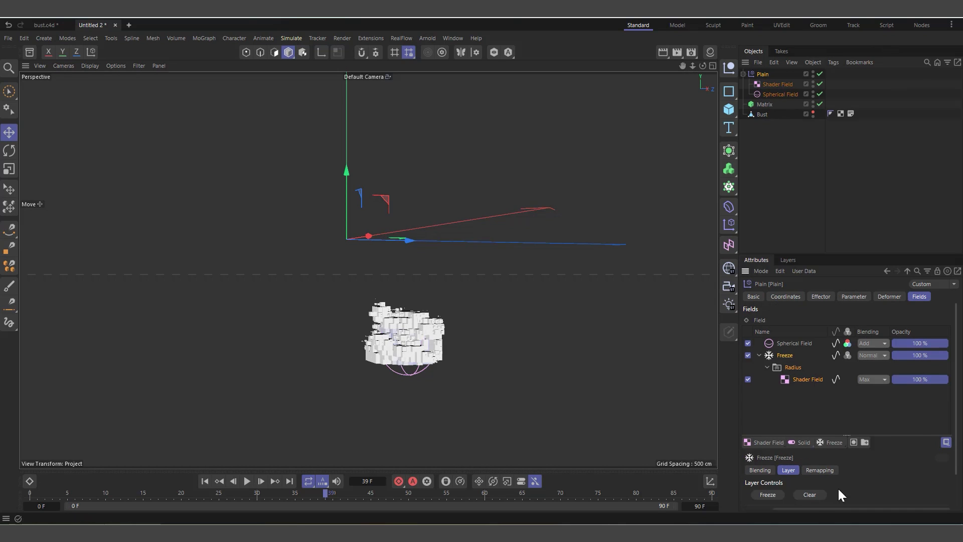
scroll(847, 485, "down", 2)
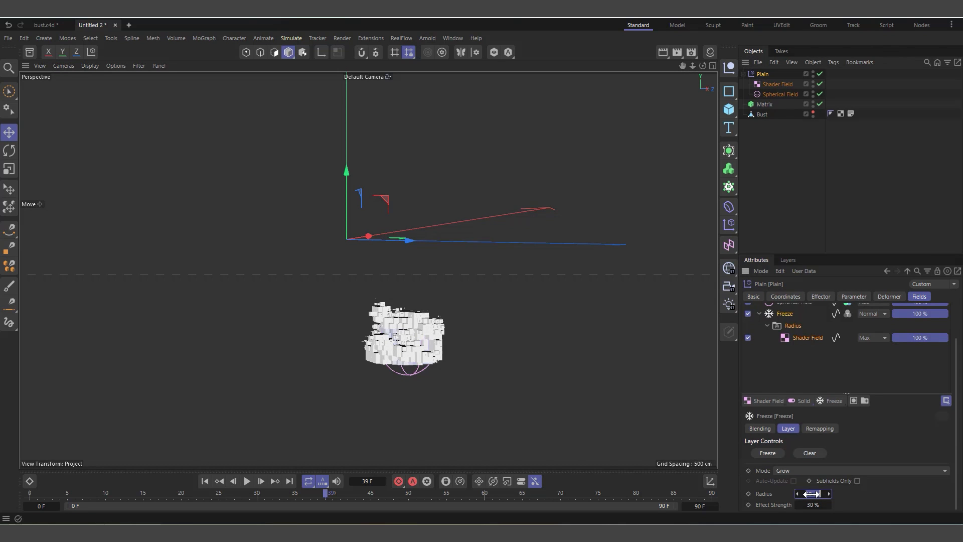
type("14")
key("Return")
left_click(205, 482)
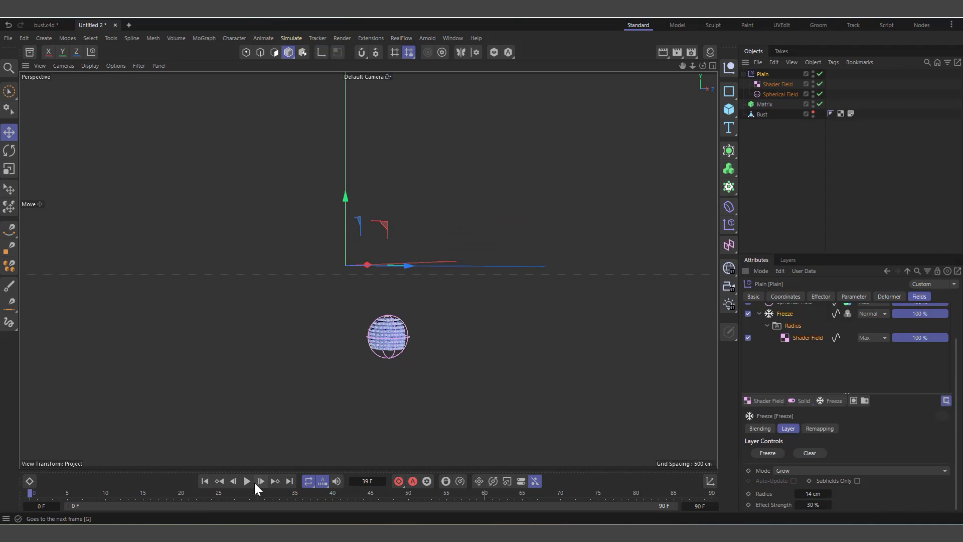
left_click(251, 481)
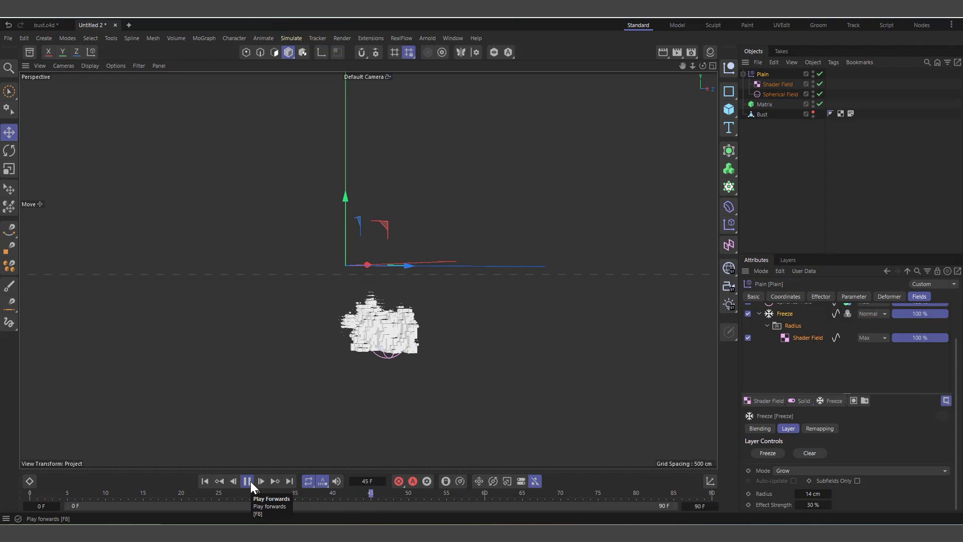
left_click(251, 480)
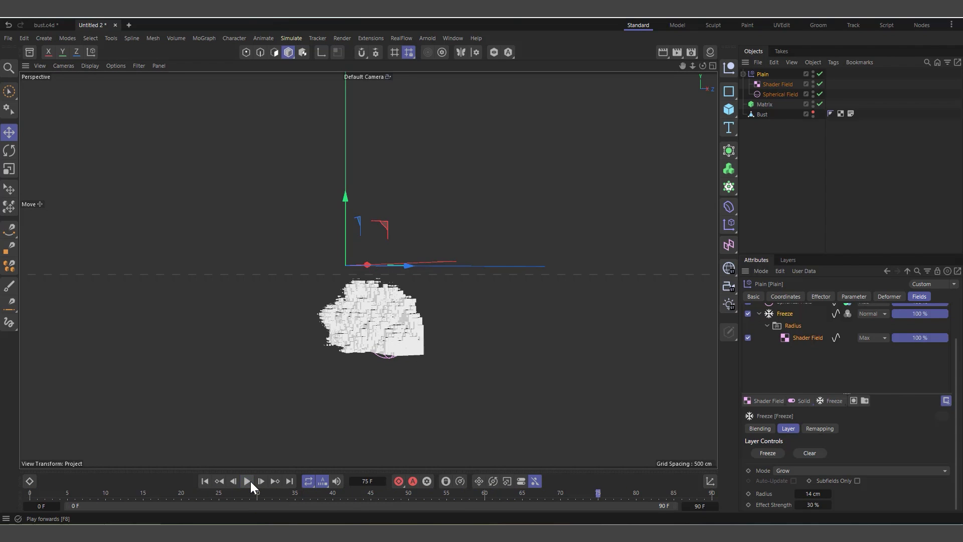
Extend the animation's end to frame 400, play the longer Matrix growth, and rewind to the first frame
double_click(697, 506)
type("400")
key("Return")
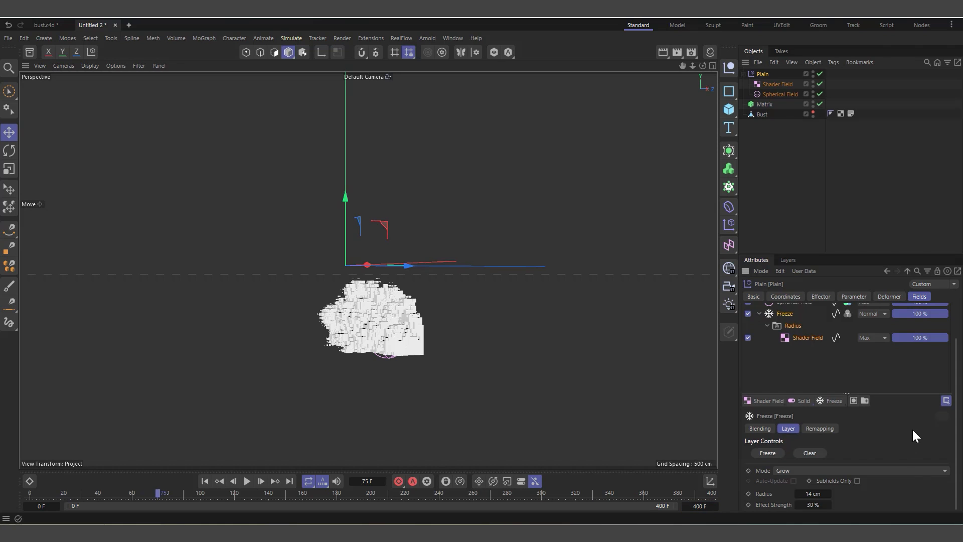
left_click(246, 481)
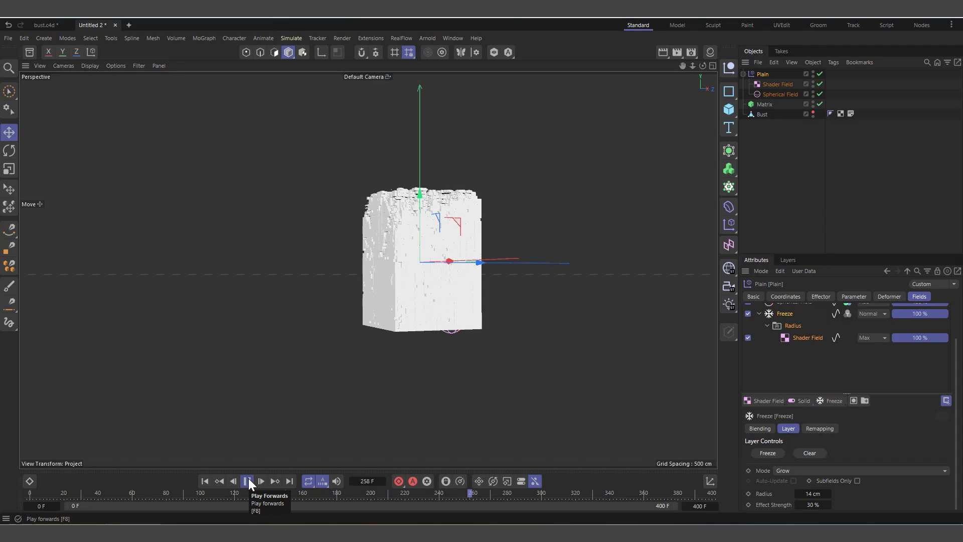
left_click(248, 481)
left_click(205, 481)
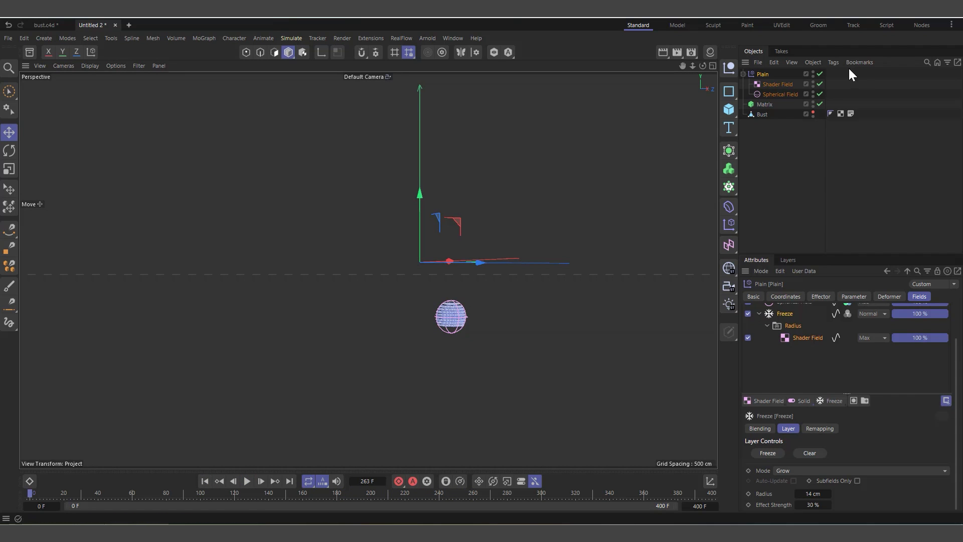
Make the Bust visible in the viewport and add it as an object in a new Volume Builder
left_click(764, 104)
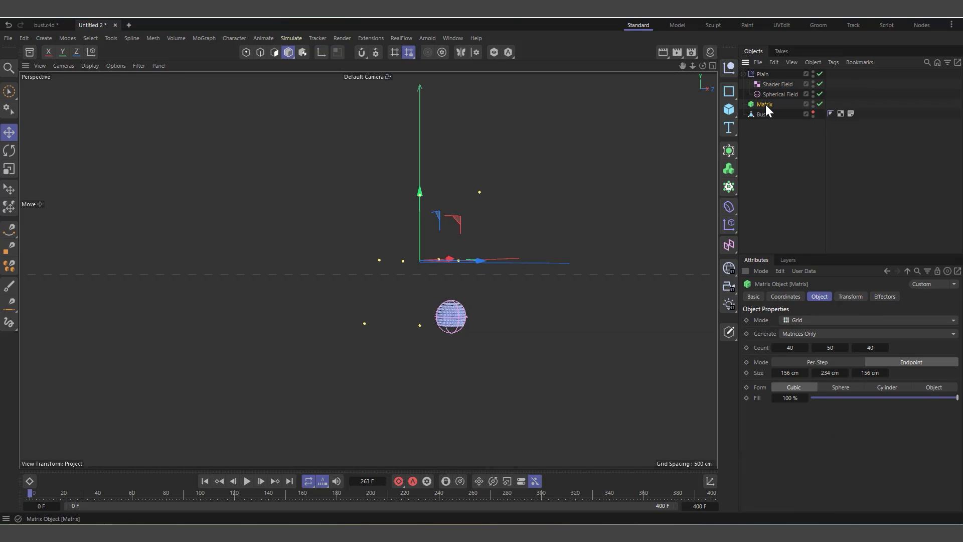
left_click(812, 111)
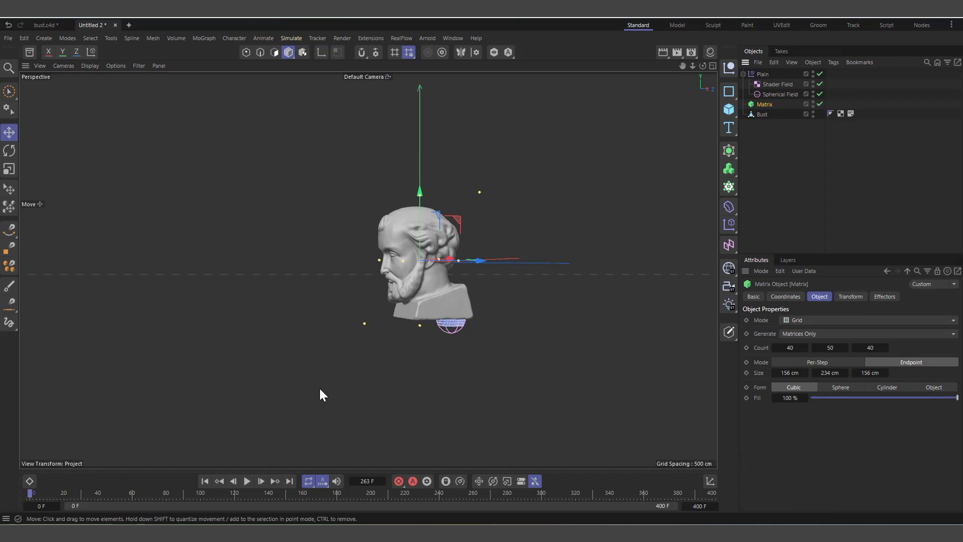
scroll(461, 274, "up", 2)
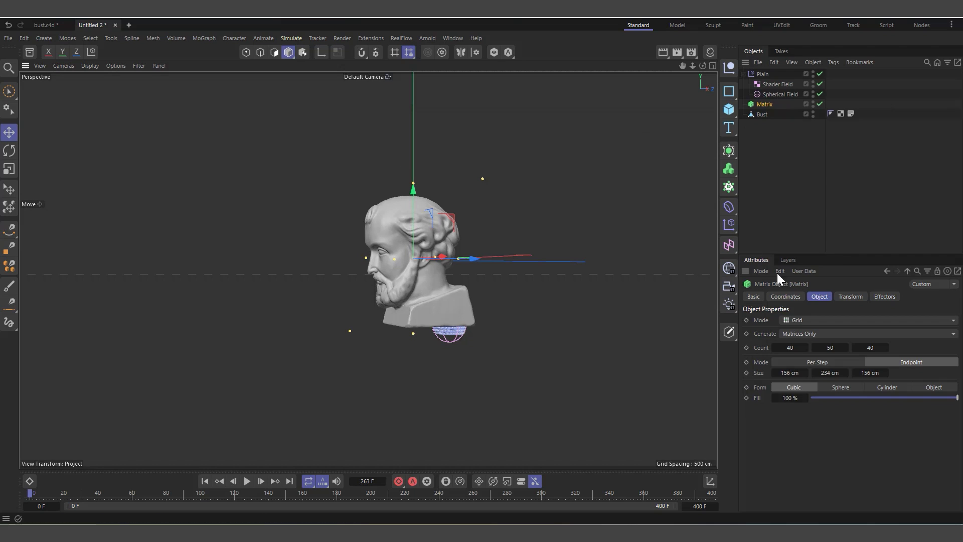
left_click(728, 170)
left_click(777, 151)
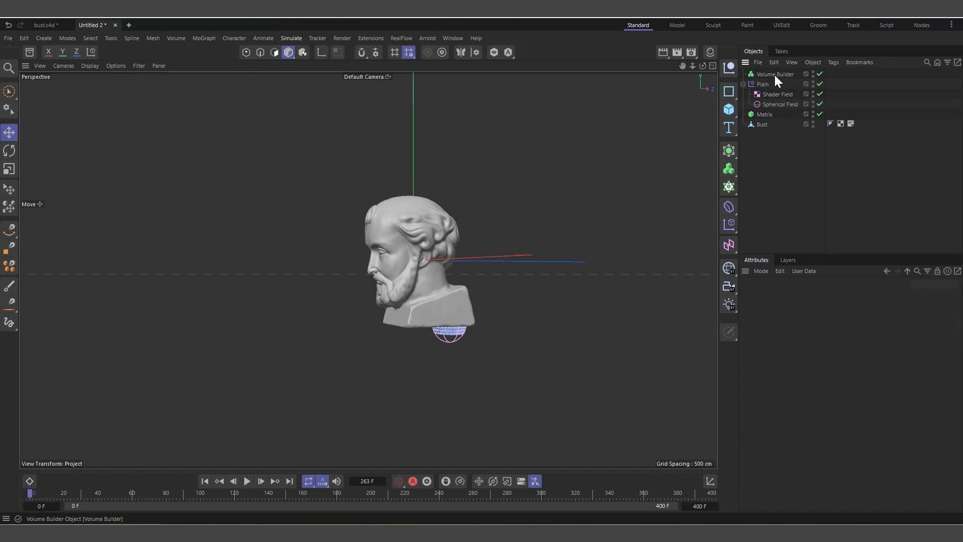
left_click(775, 74)
left_click_drag(759, 130, 784, 390)
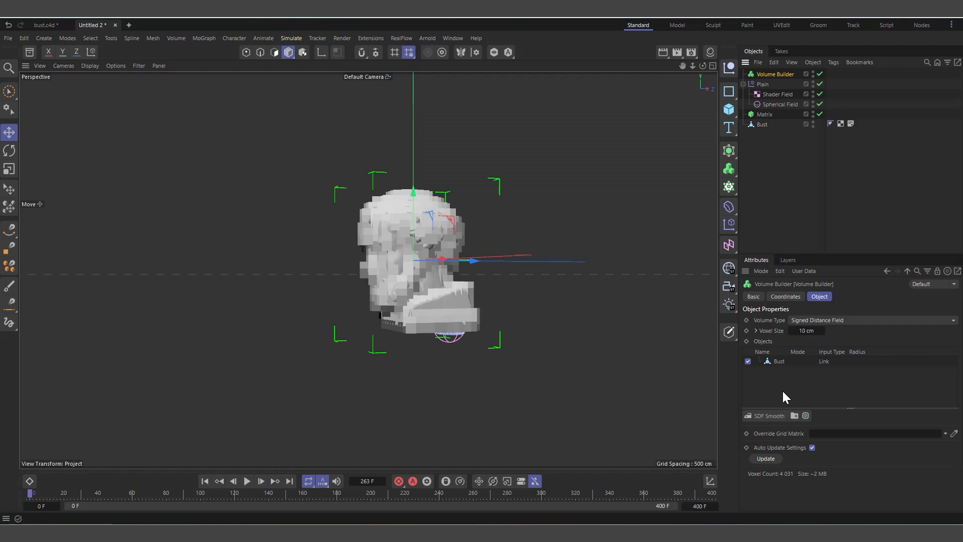
Hide the original Bust and set the Volume Builder's voxel size to 1 cm
double_click(812, 122)
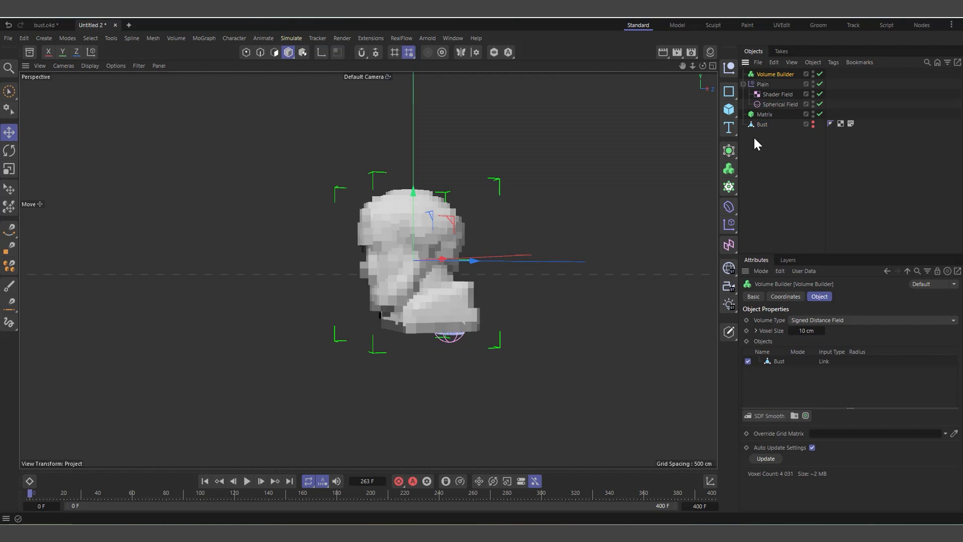
left_click(804, 331)
key("Return")
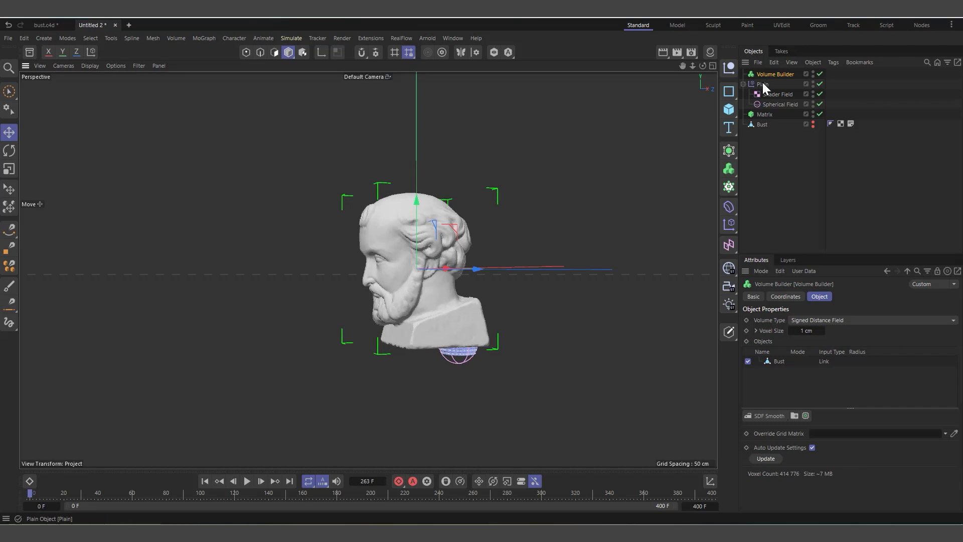
Add the Matrix to the Volume Builder's objects above the Bust, in Union mode
mouse_move(771, 74)
left_mouse_down()
mouse_move(776, 272)
mouse_move(767, 307)
mouse_move(771, 73)
left_mouse_up()
left_click_drag(764, 114, 777, 362)
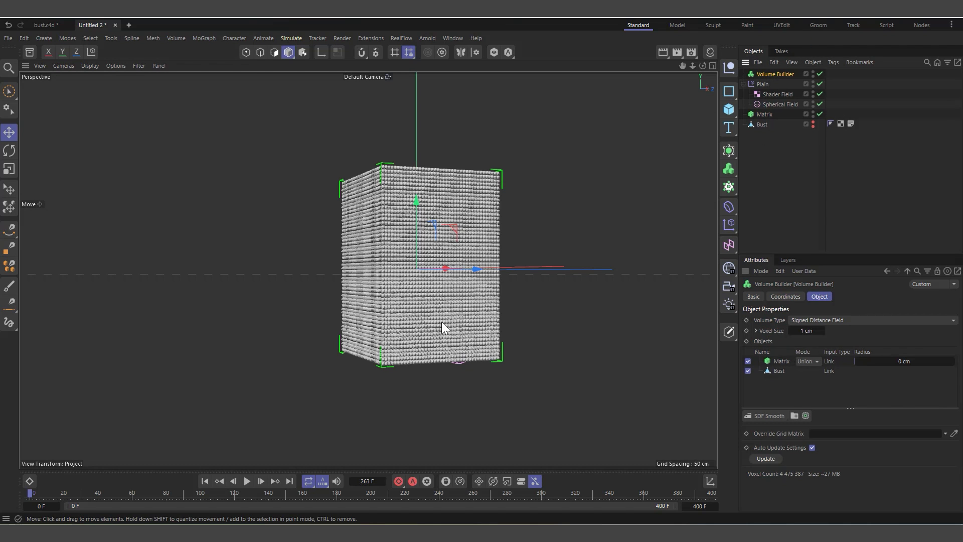
scroll(440, 229, "up", 2)
scroll(413, 273, "down", 1)
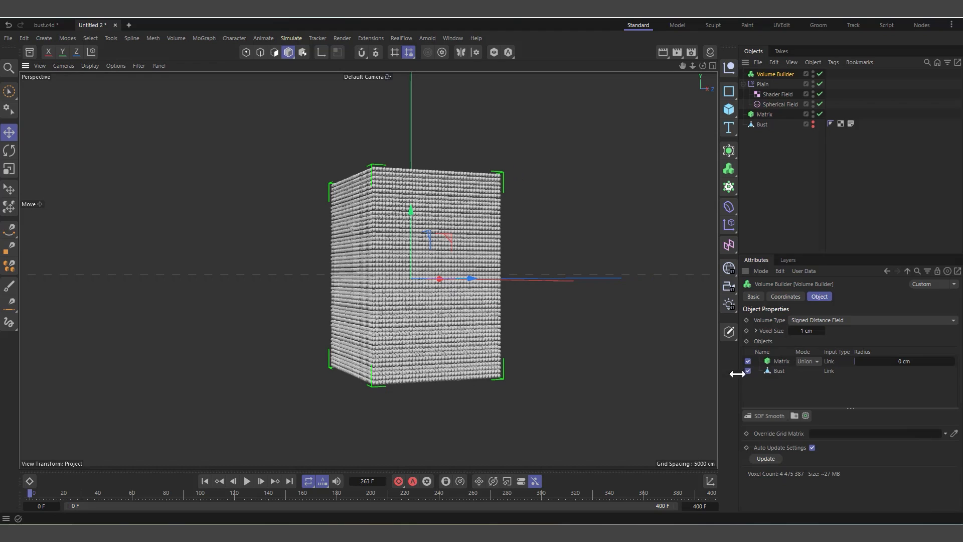
Select the Volume Builder's Matrix entry, hide the Volume Builder in the viewport, and rewind the animation to the first frame
left_click(784, 362)
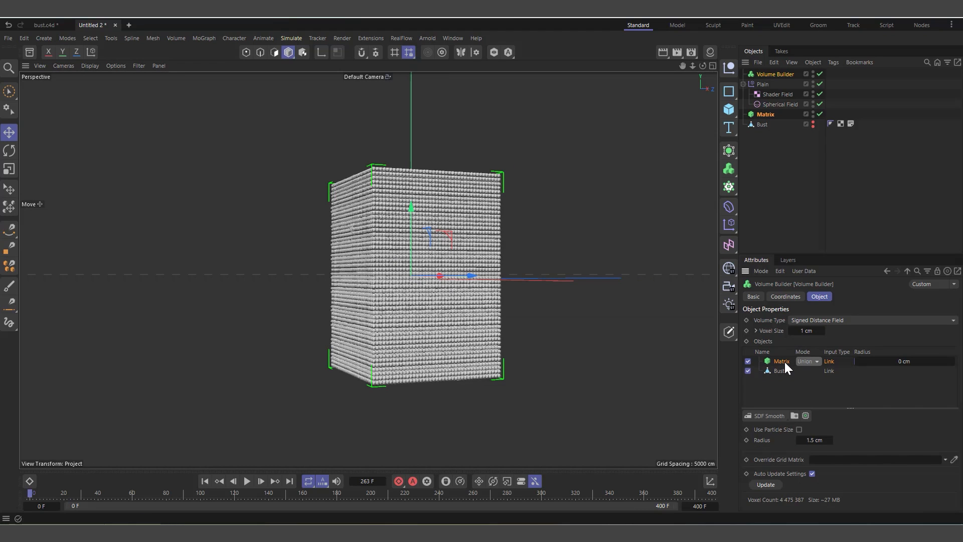
left_click(248, 481)
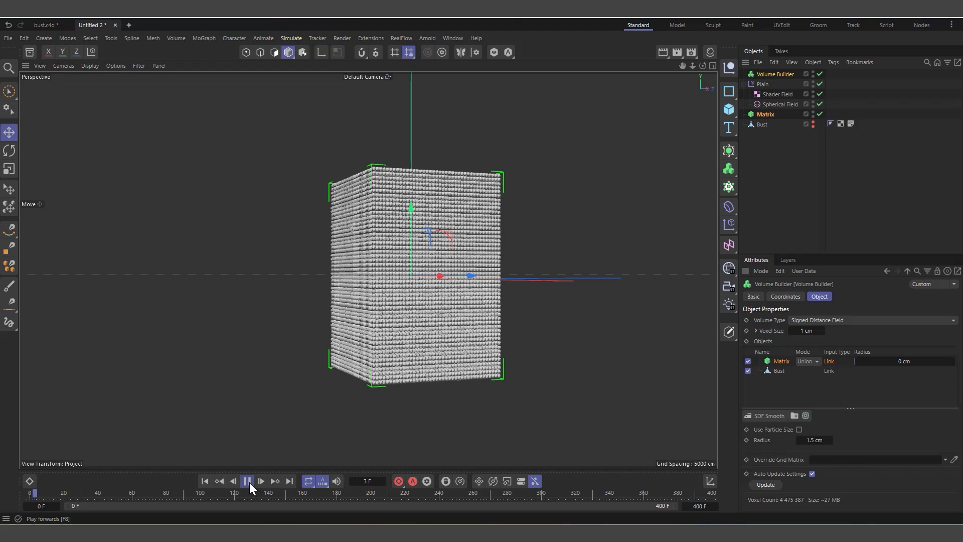
left_click(247, 481)
left_click(813, 73)
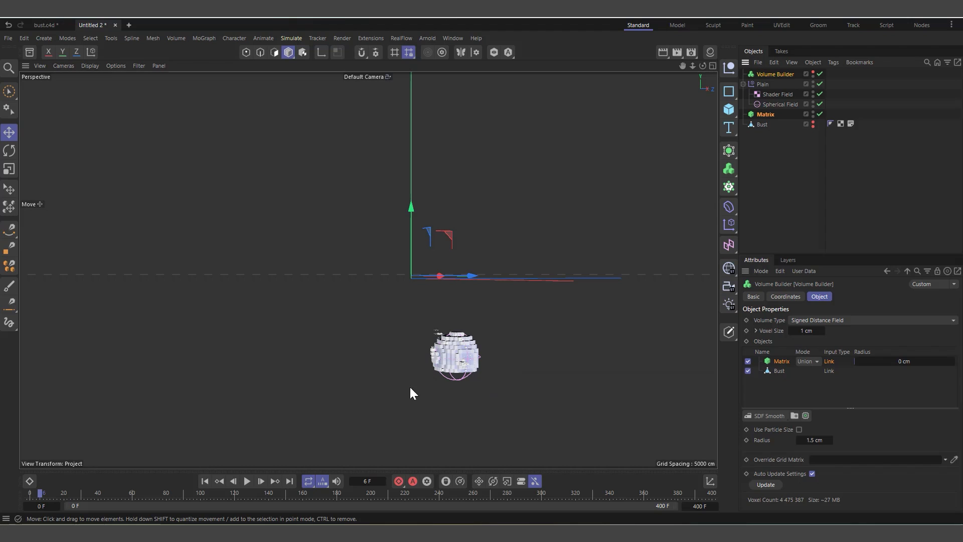
left_click(205, 481)
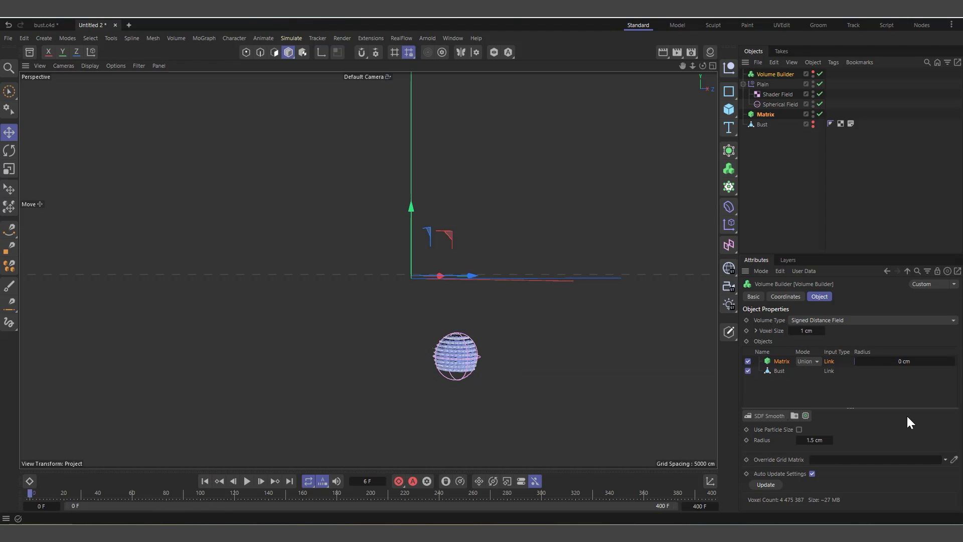
Enable Use Particle Size for the Volume Builder's Matrix entry and hide the Matrix in the viewport
left_click(799, 430)
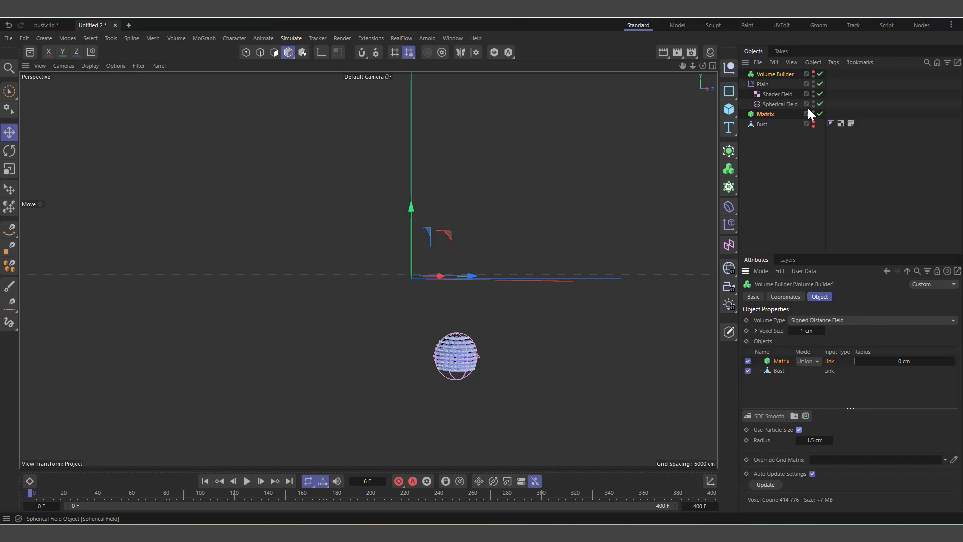
left_click(772, 75)
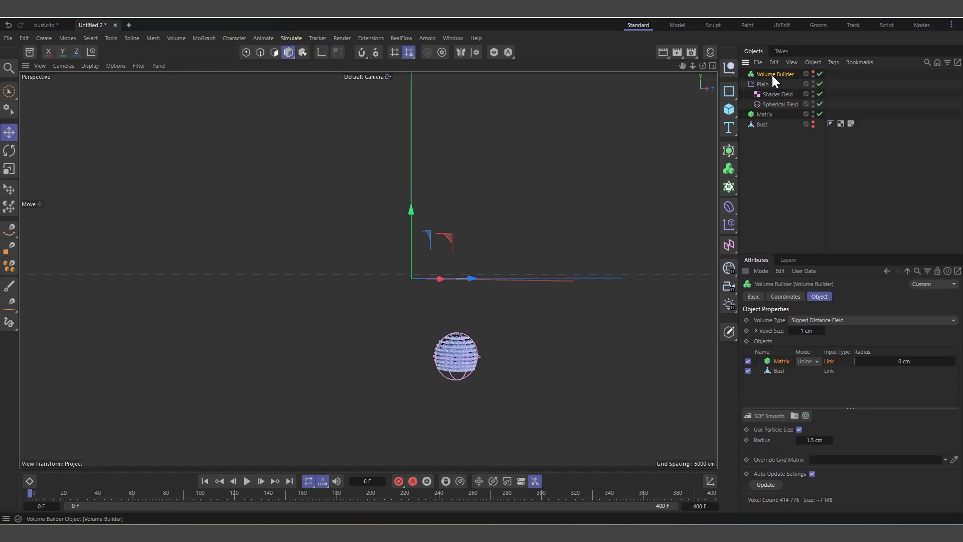
left_click(813, 112)
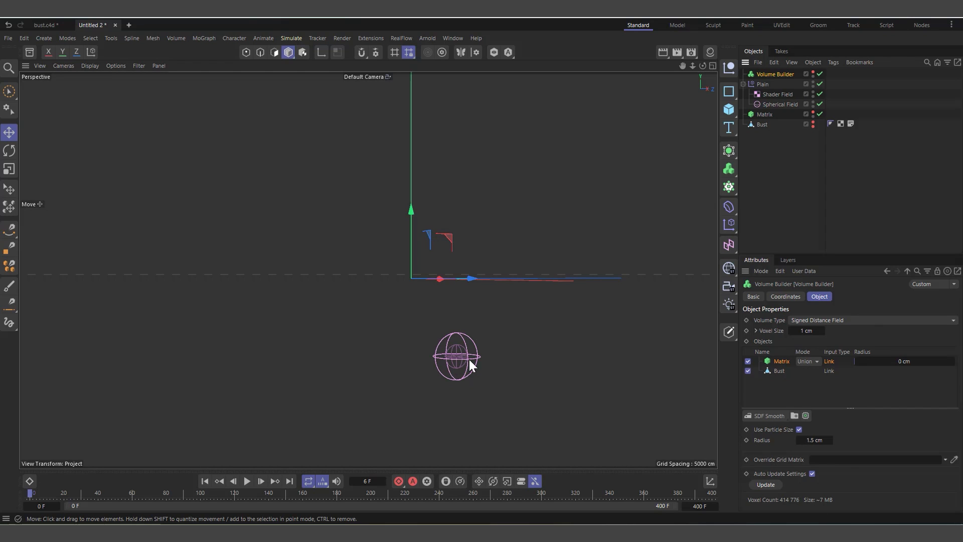
Set the Matrix entry's radius to 10 cm and show the Volume Builder in the viewport again
left_click(813, 440)
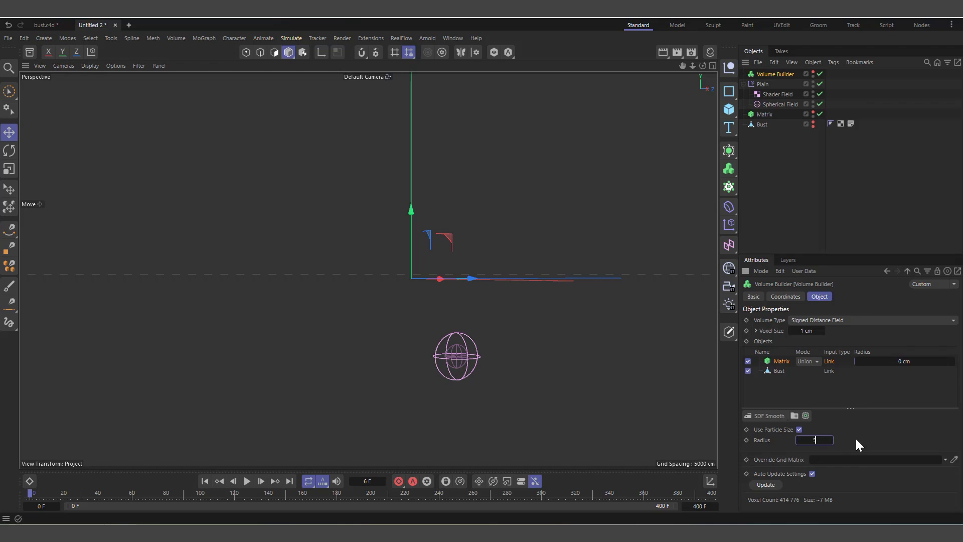
key("Return")
left_click(812, 72)
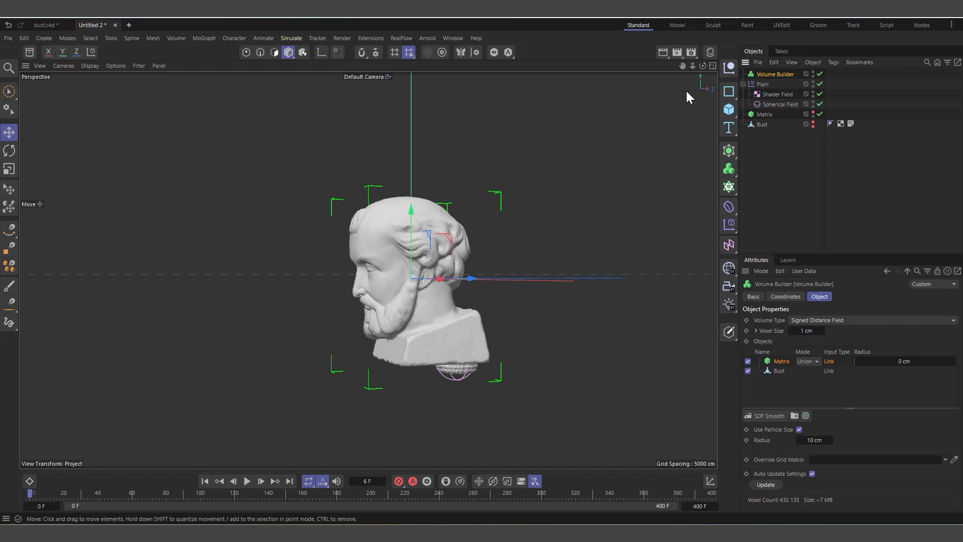
left_click_drag(702, 66, 702, 88)
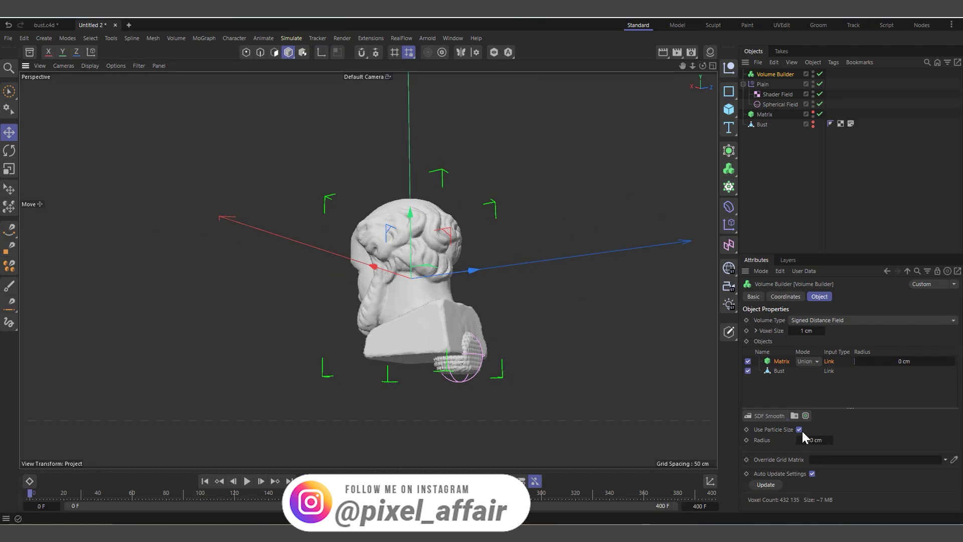
Compare the Matrix entry with Use Particle Size off and back on, and preview the growth animation up to frame 66
left_click(799, 429)
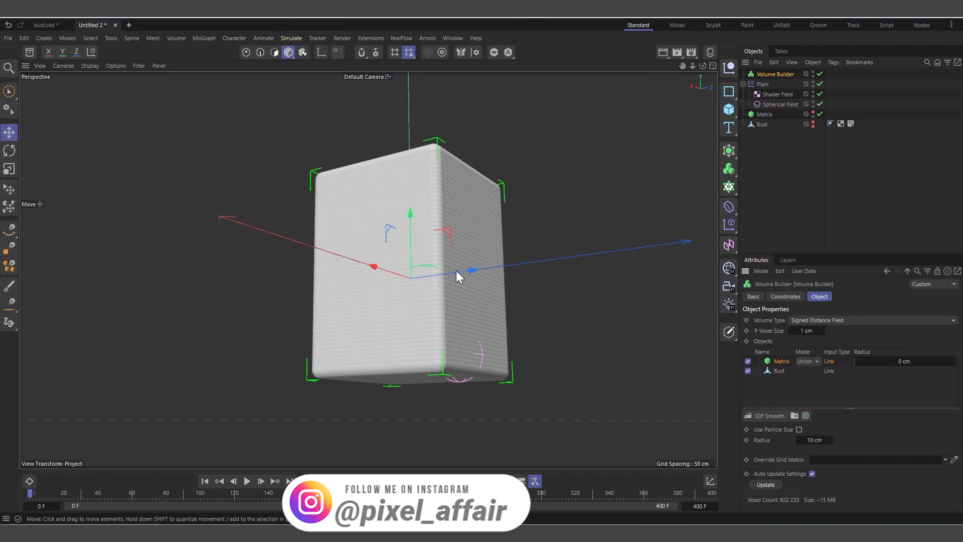
left_click(799, 429)
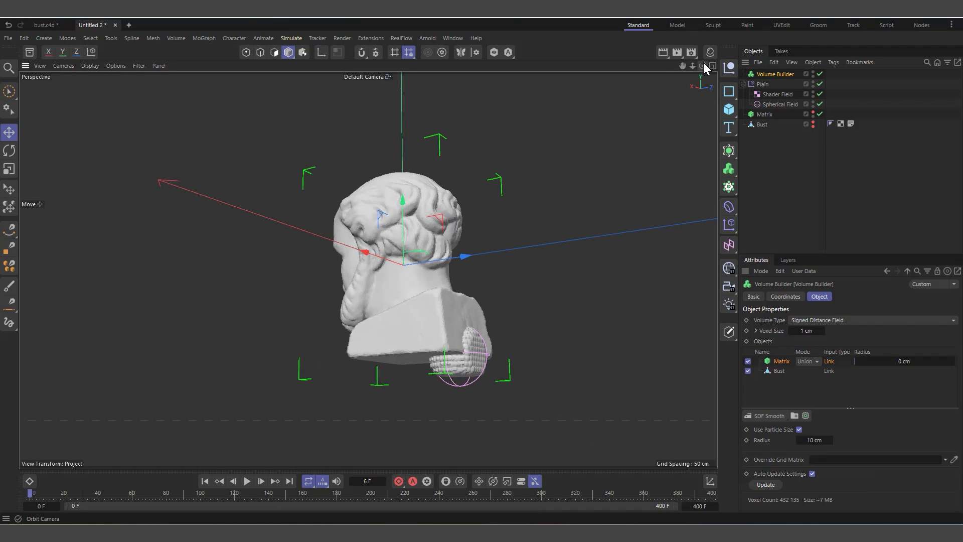
left_click_drag(703, 67, 702, 82)
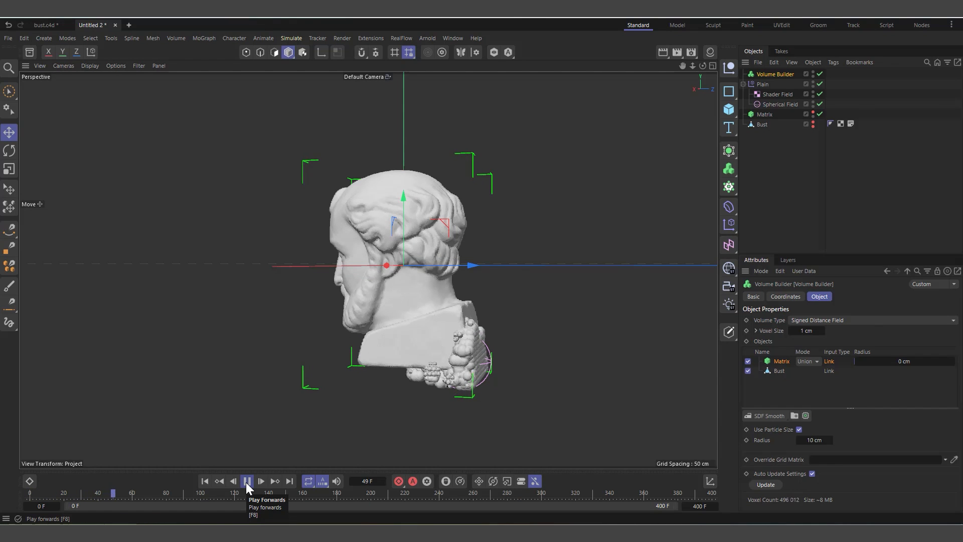
left_click(245, 482)
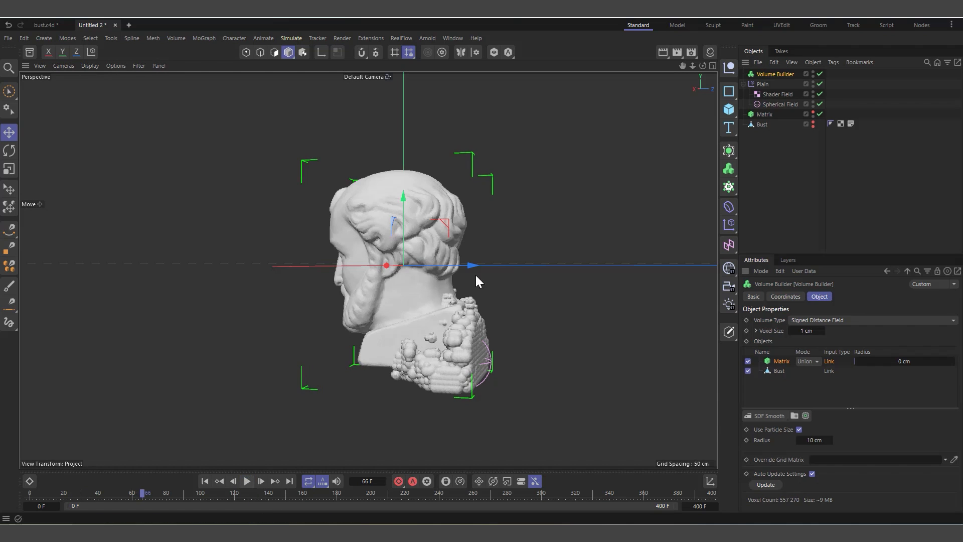
scroll(412, 370, "up", 4)
scroll(438, 333, "down", 3)
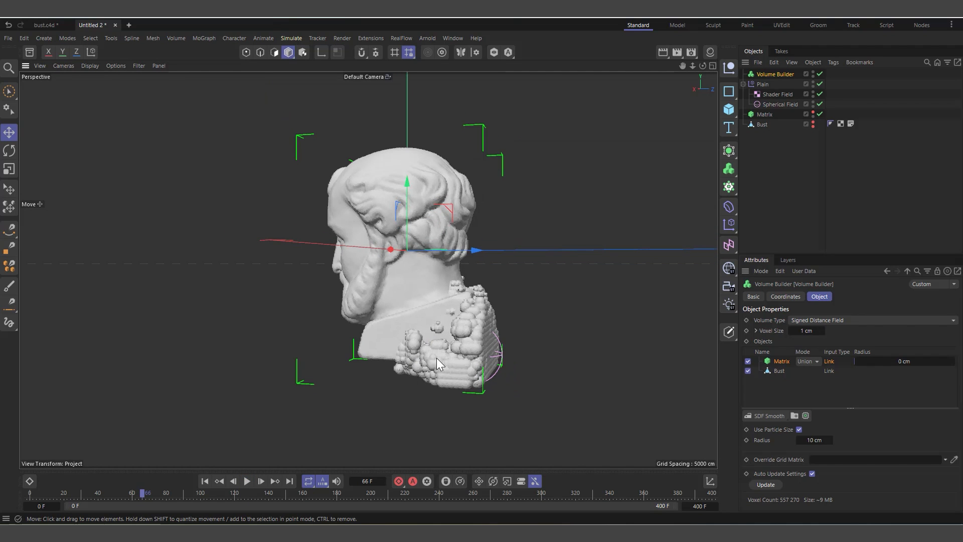
scroll(436, 357, "up", 2)
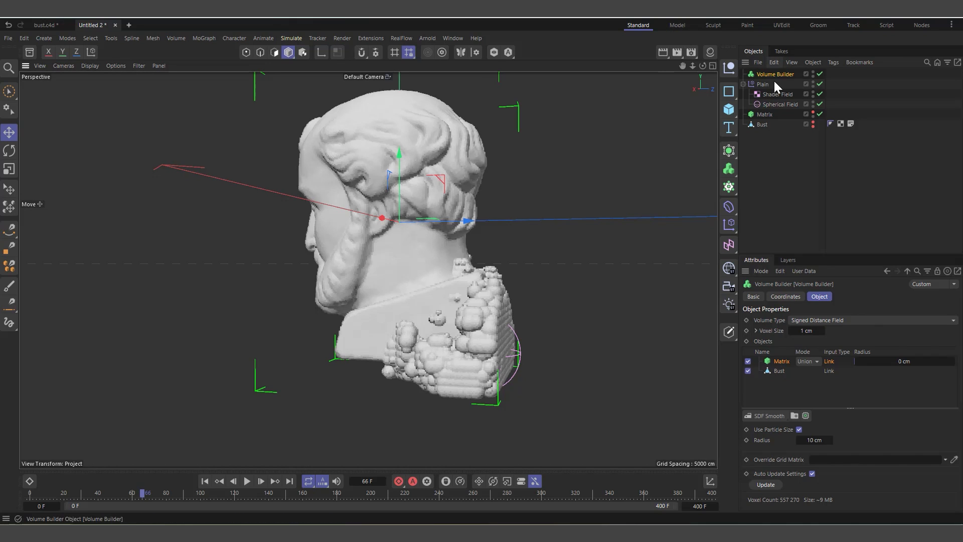
Set the Matrix entry's mode to Intersect in the Volume Builder
left_click(806, 362)
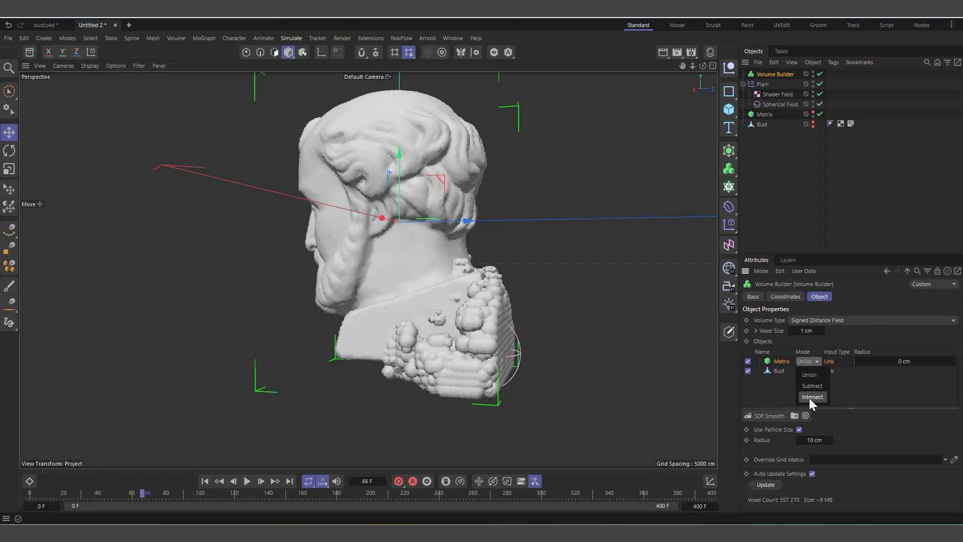
left_click(808, 398)
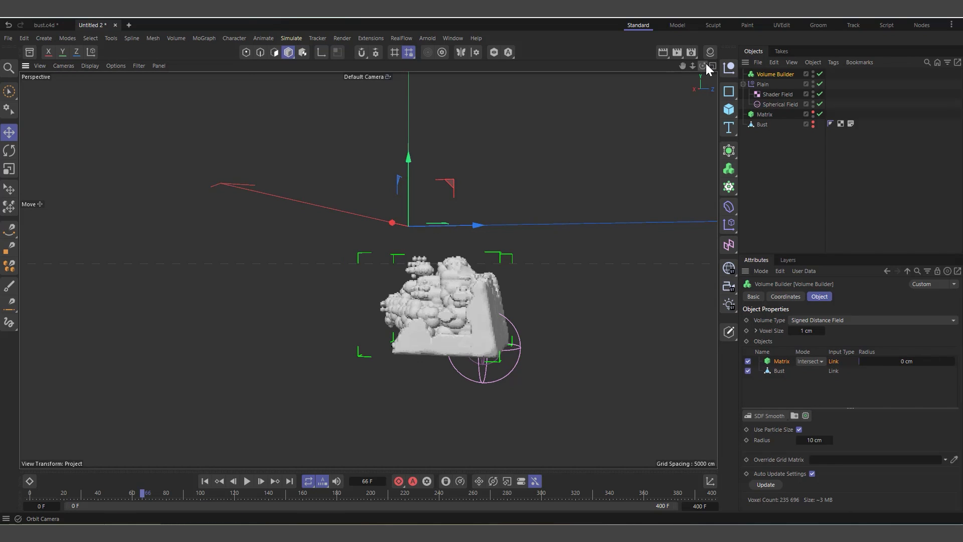
left_click_drag(703, 65, 775, 132)
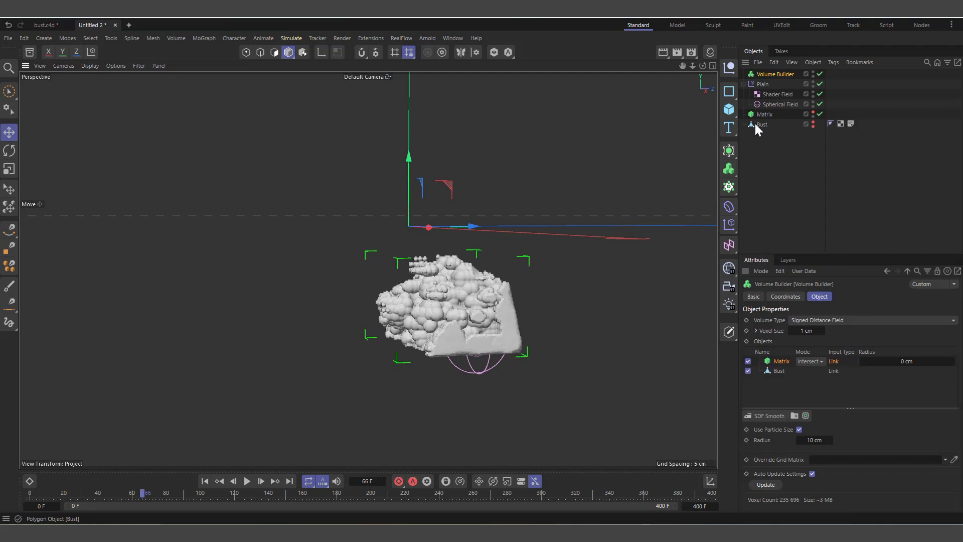
Play the intersected growth animation from frame 66 to frame 141 and inspect the bust from the front
left_click(248, 481)
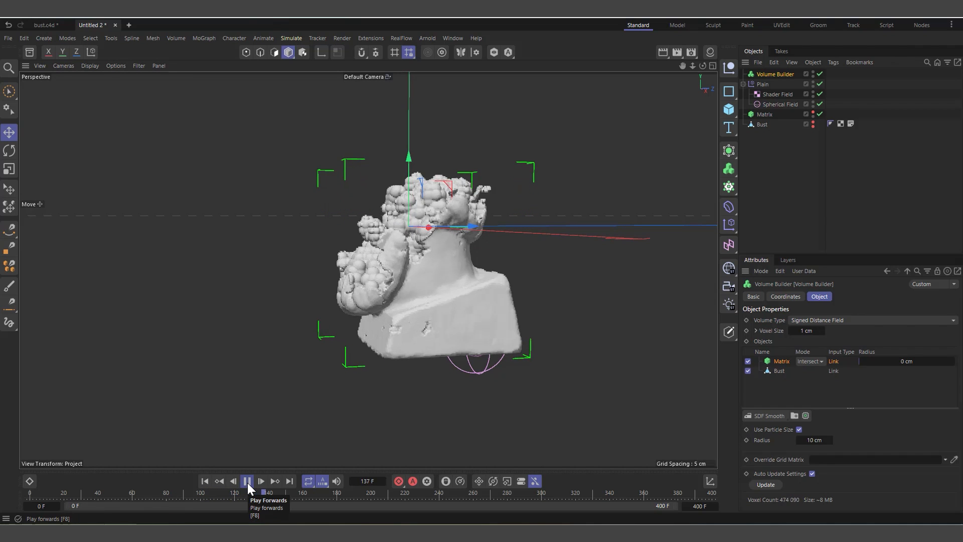
left_click(247, 483)
scroll(449, 206, "up", 1)
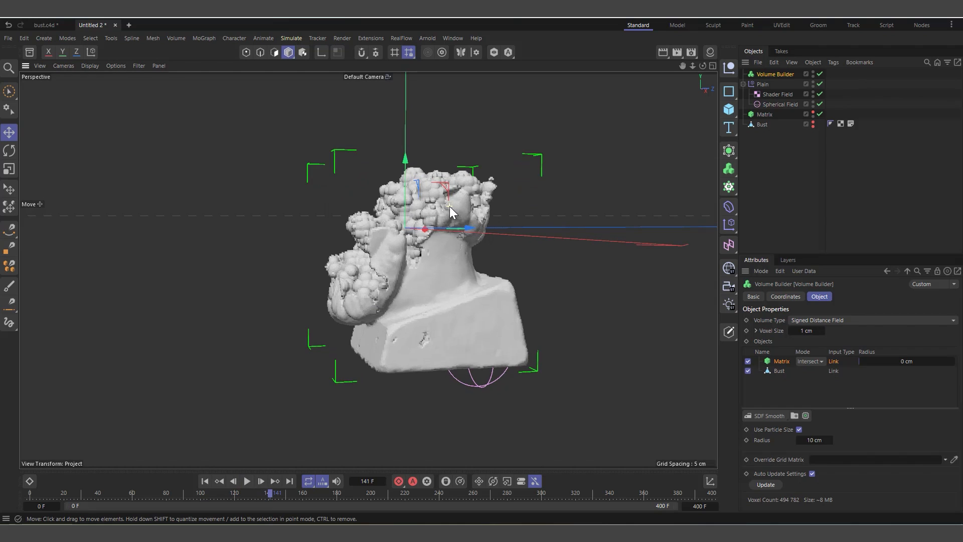
left_click_drag(703, 66, 802, 66)
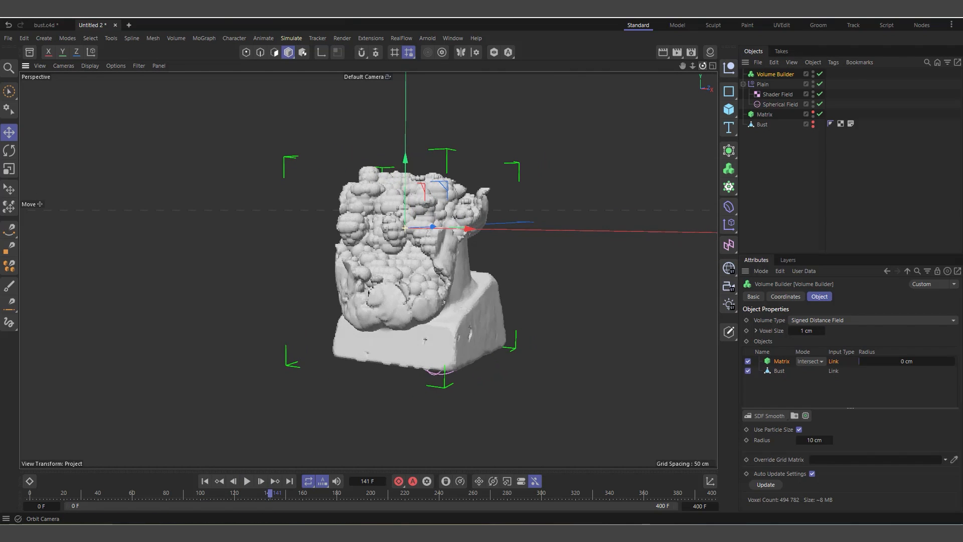
scroll(481, 257, "up", 1)
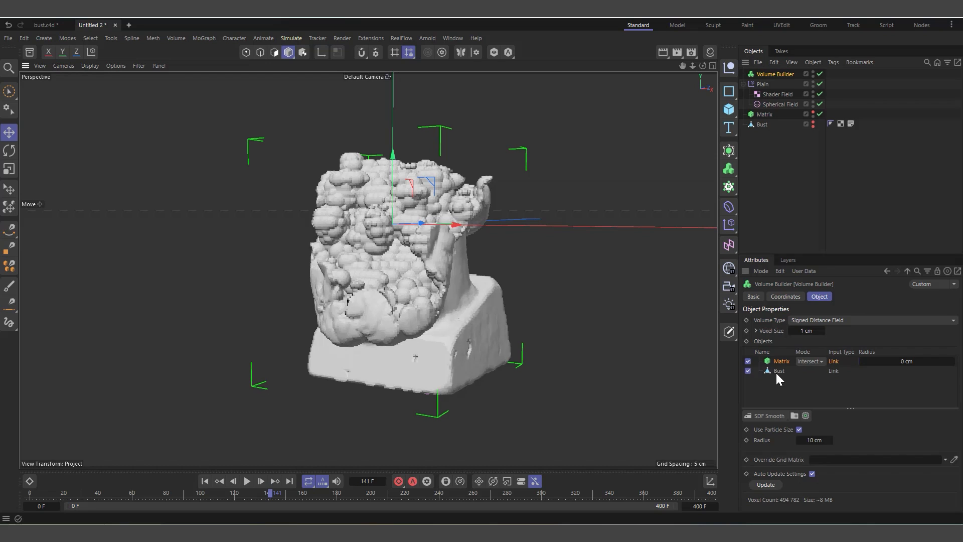
Put the Matrix entry in a new Volume Builder folder and add an SDF Smooth filter above it inside that folder
left_click(795, 415)
left_click_drag(780, 371, 790, 364)
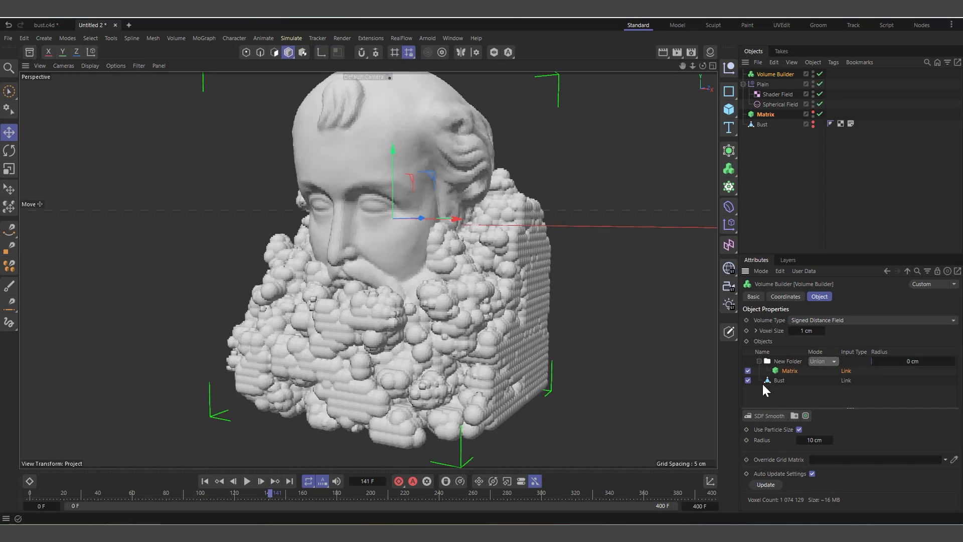
left_click(786, 361)
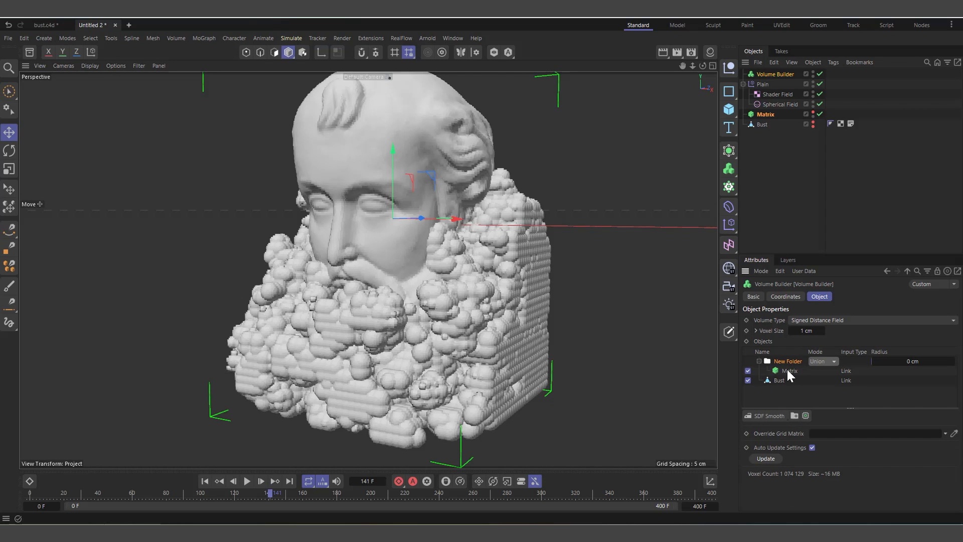
left_click(763, 416)
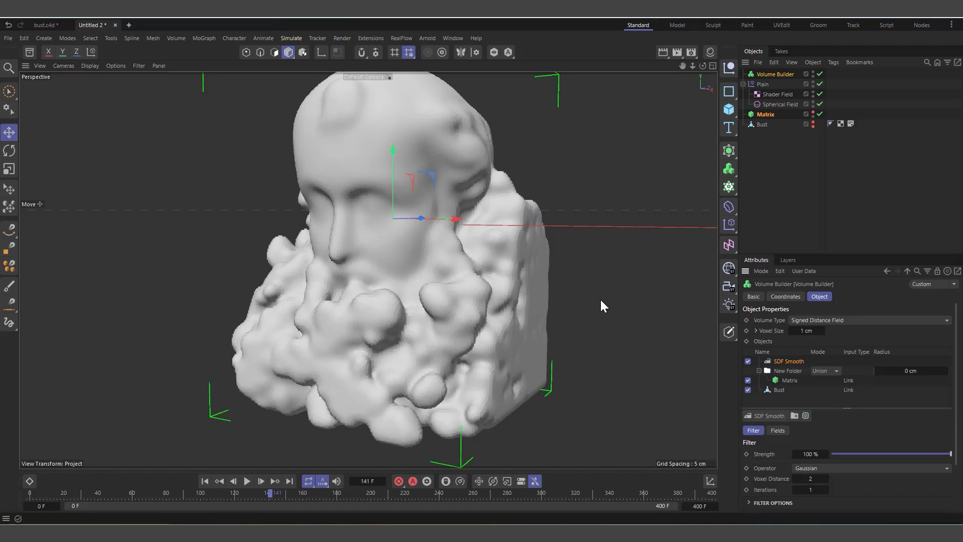
mouse_move(787, 361)
left_mouse_down()
mouse_move(787, 378)
mouse_move(796, 372)
left_mouse_up()
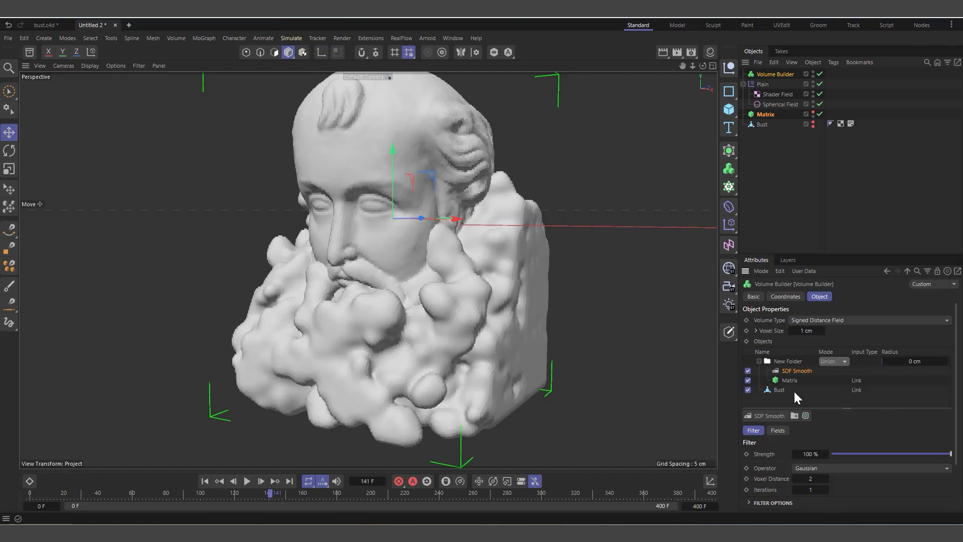
Collapse the new folder containing SDF Smooth and the Matrix, and set the folder's mode to Intersect
left_click(759, 361)
left_click(778, 363)
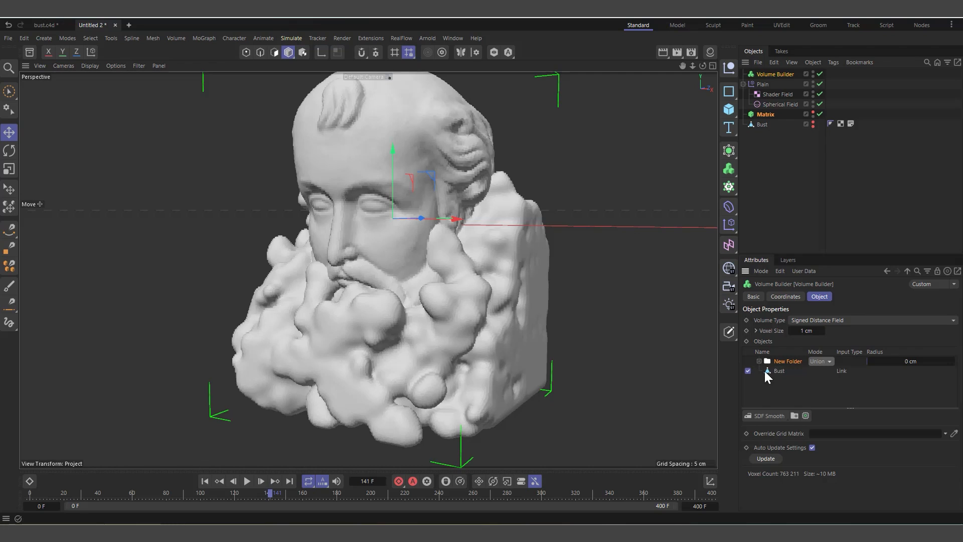
left_click(758, 361)
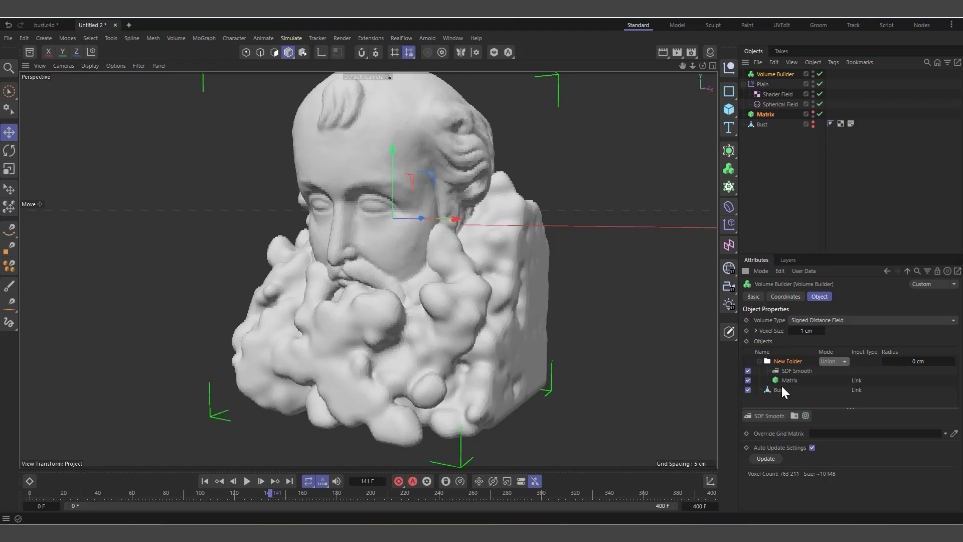
left_click(760, 361)
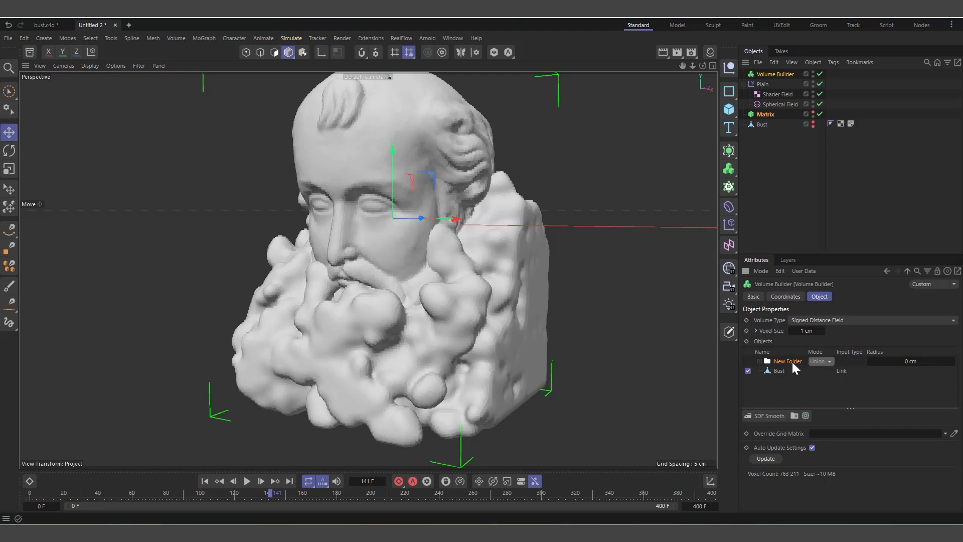
left_click(821, 362)
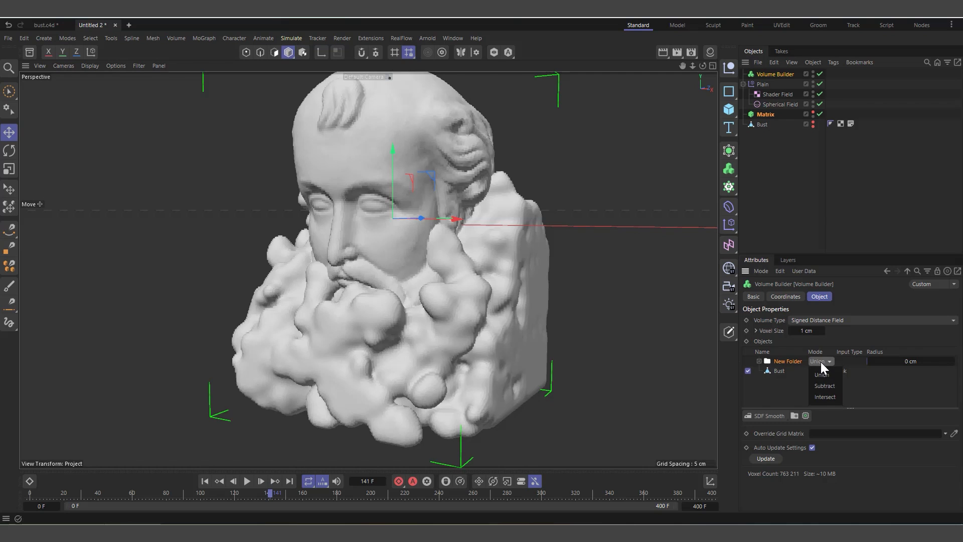
left_click(824, 396)
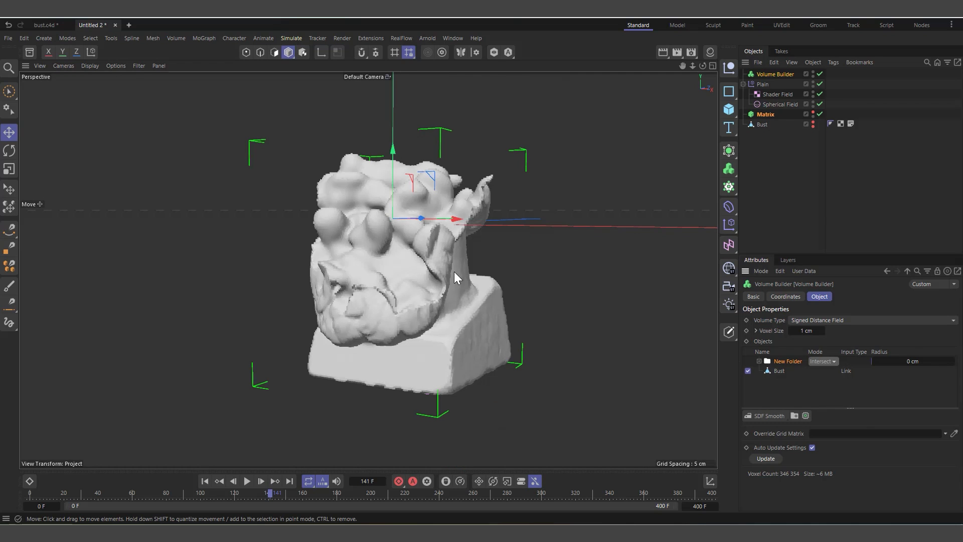
Replay the smoothed growth animation from the first frame and stop it at frame 98
left_click_drag(702, 66, 708, 70)
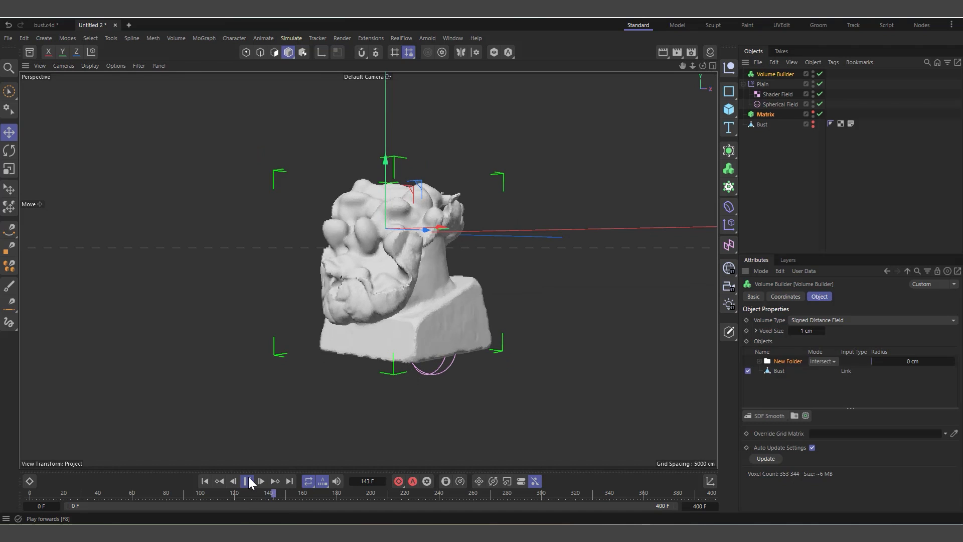
left_click(204, 481)
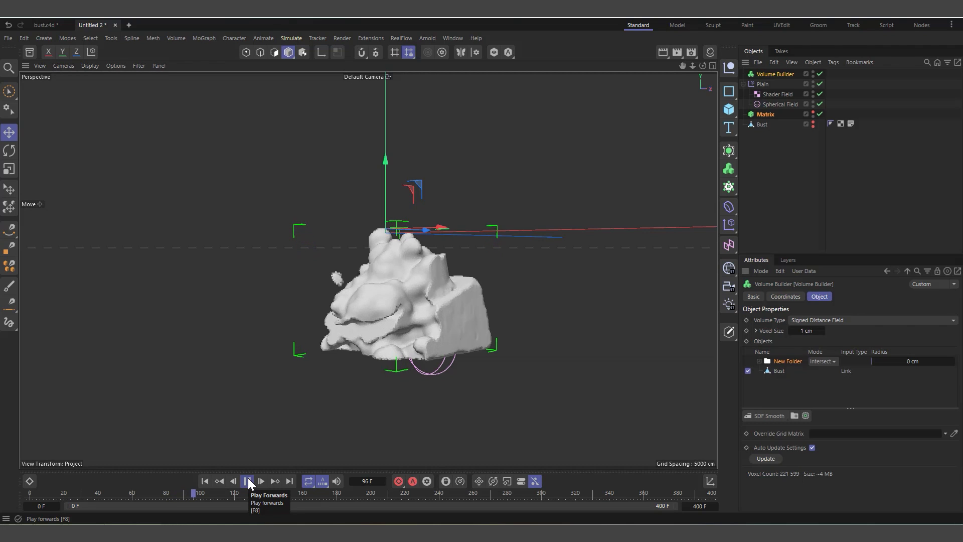
left_click(247, 481)
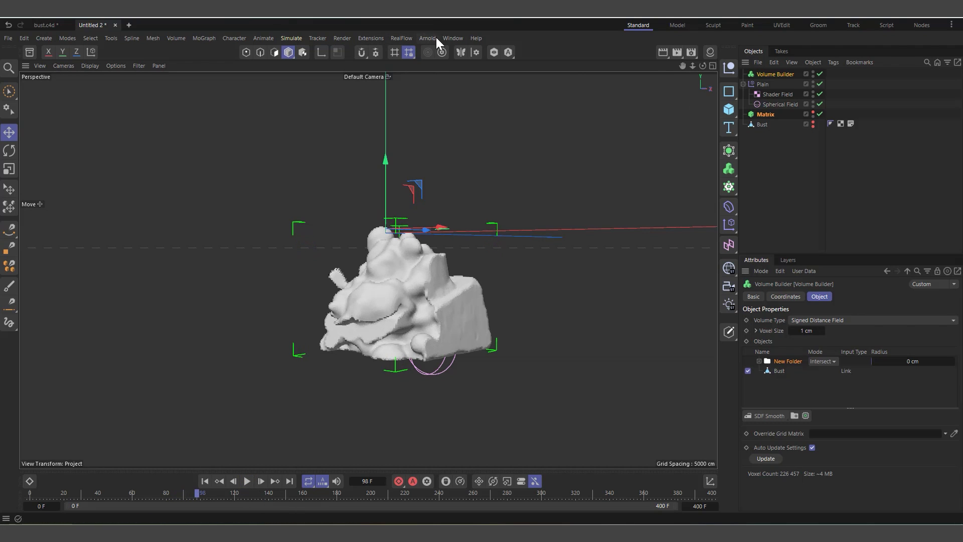
Review the finished Bust.mp4 render in the Picture Viewer up to frame 92 for comparison, and minimize the viewer
left_click(453, 38)
left_click(475, 338)
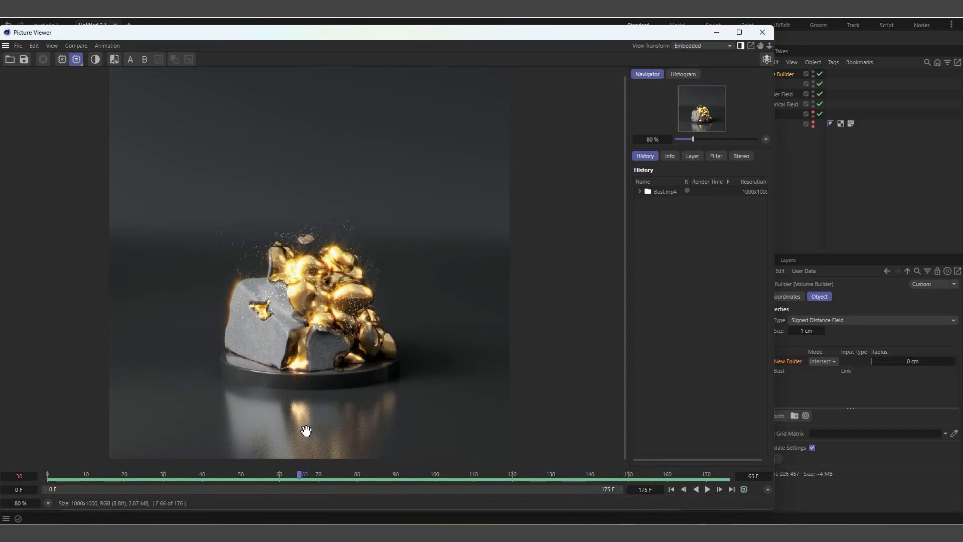
left_click_drag(315, 481, 403, 481)
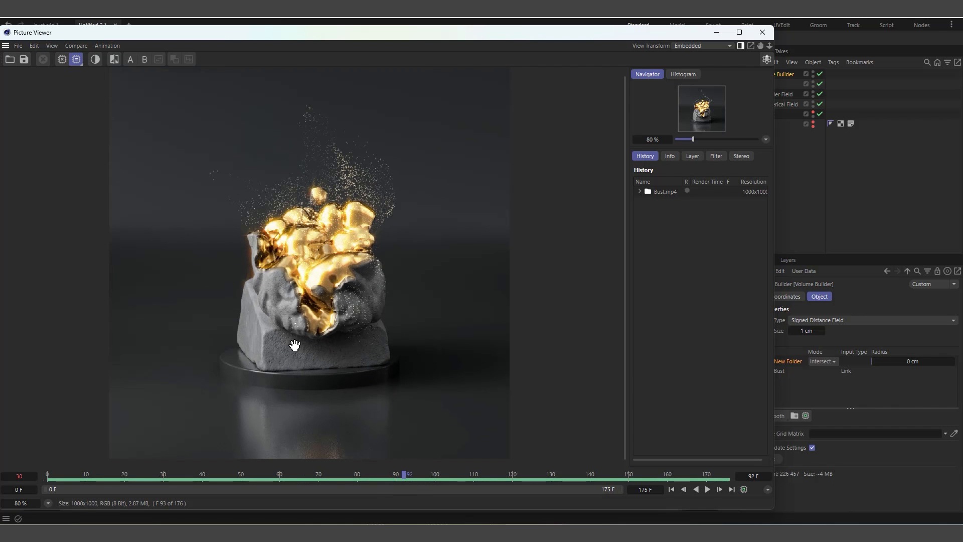
left_click(715, 33)
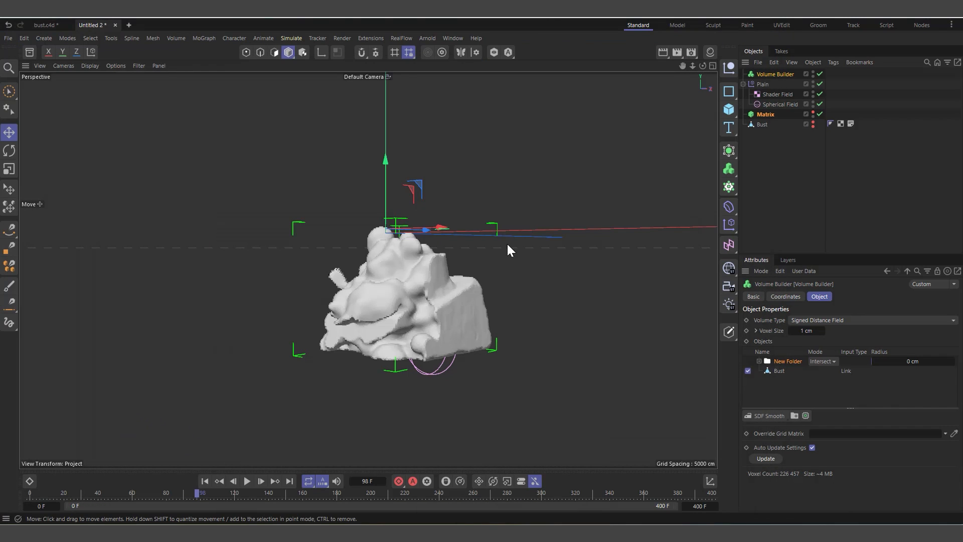
Continue playing the growth animation to frame 177 and inspect the bust from another angle
left_click(247, 480)
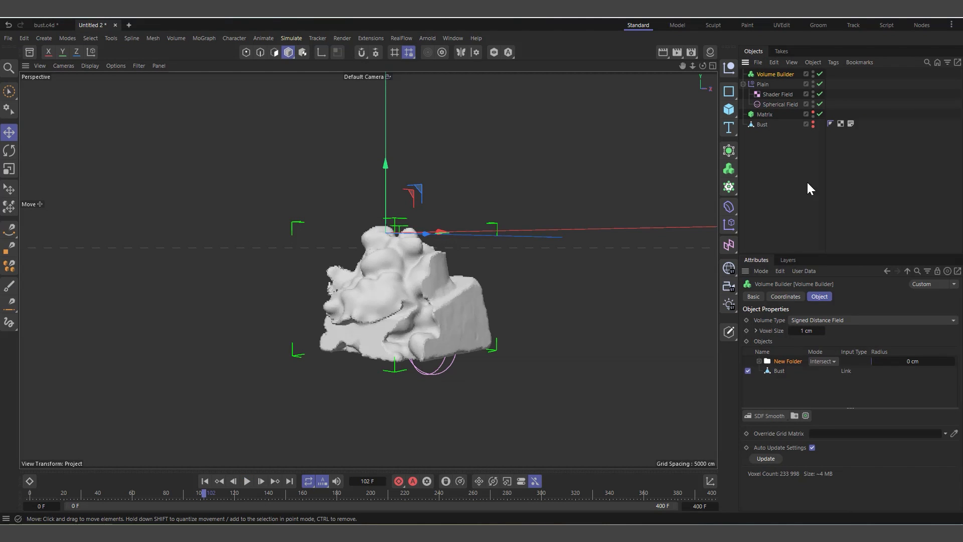
scroll(385, 302, "up", 1)
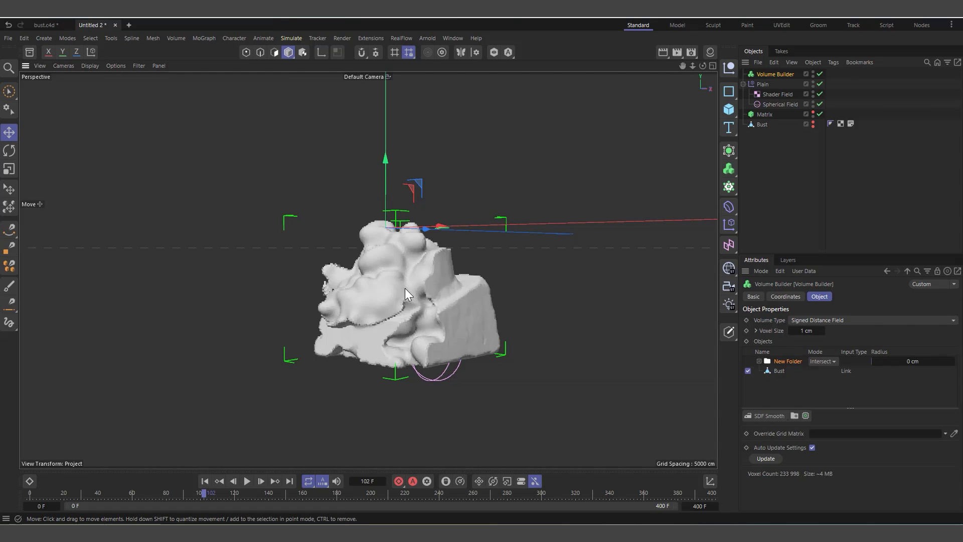
left_click(247, 480)
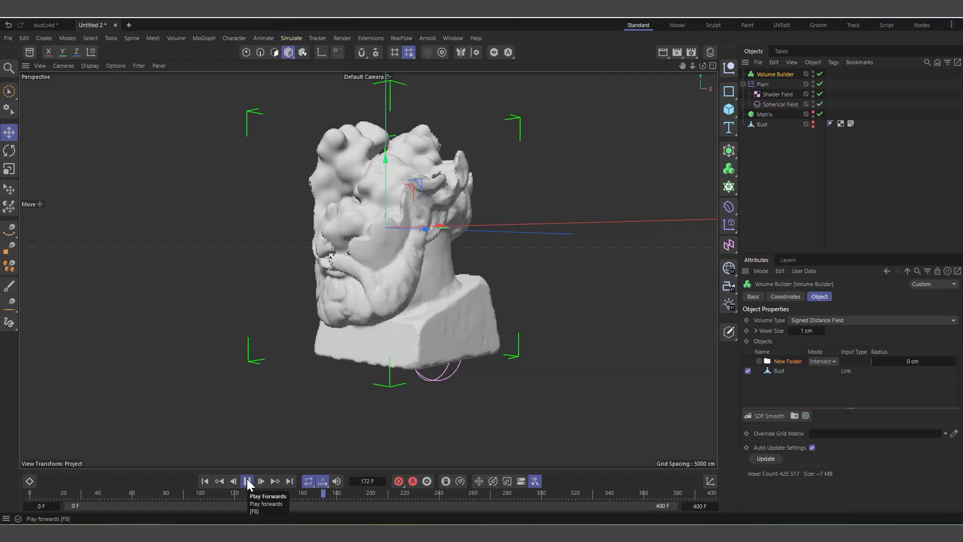
left_click(247, 480)
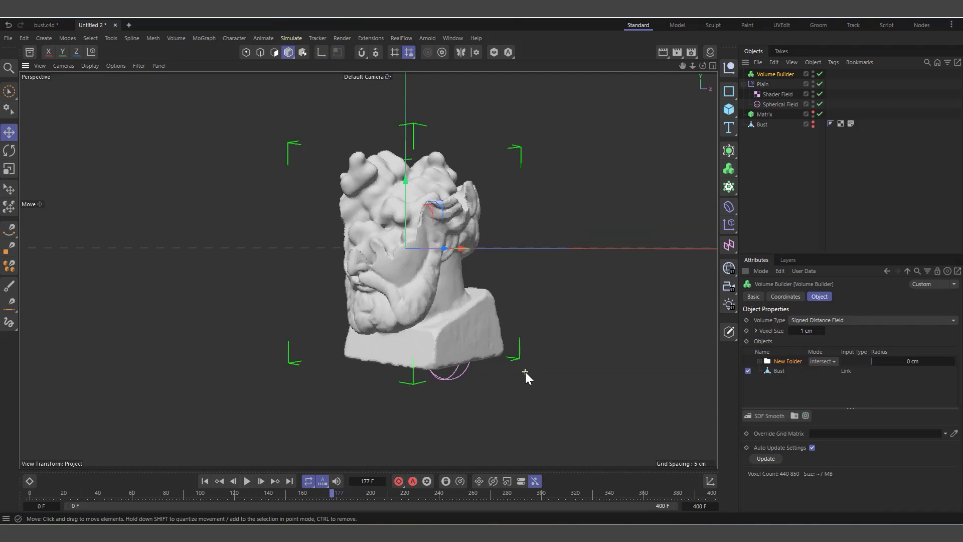
left_click_drag(703, 66, 787, 40)
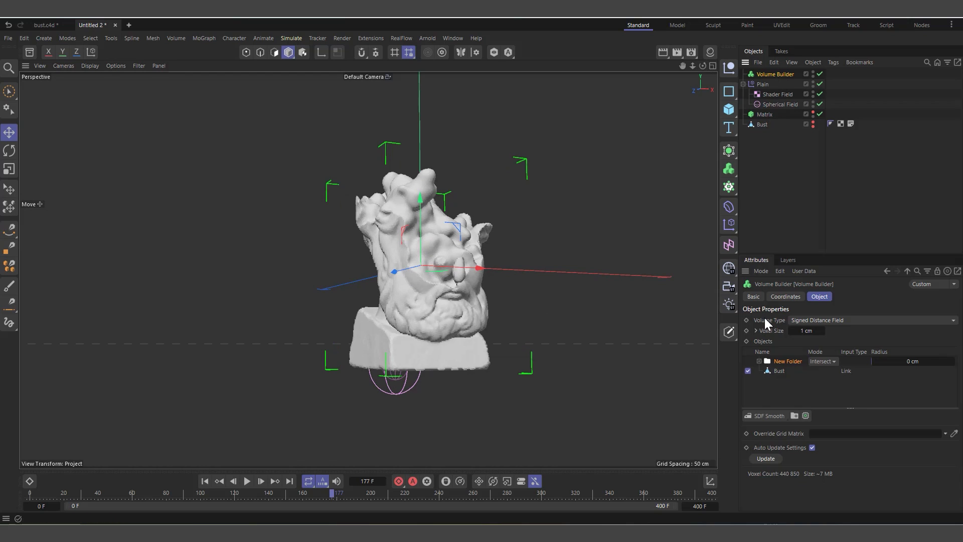
Add a Volume Mesher object to the scene
left_click(729, 169)
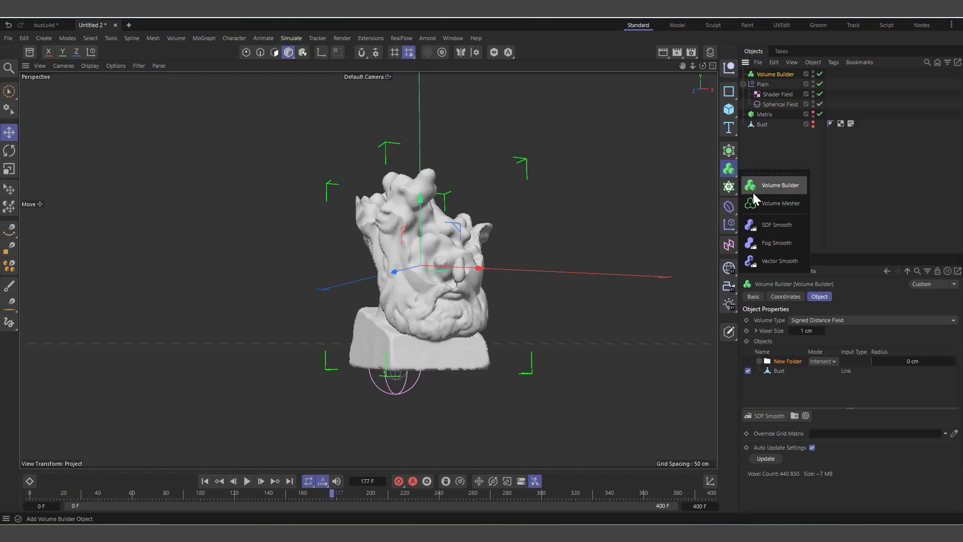
left_click(762, 201)
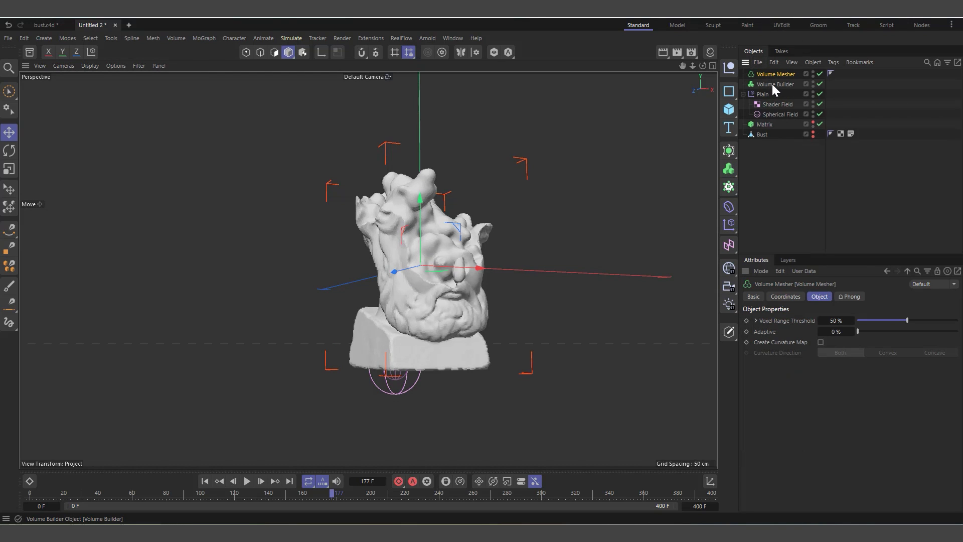
Nest the Volume Builder inside the Volume Mesher and inspect the meshed bust up close
left_click_drag(772, 83, 775, 75)
scroll(413, 335, "up", 2)
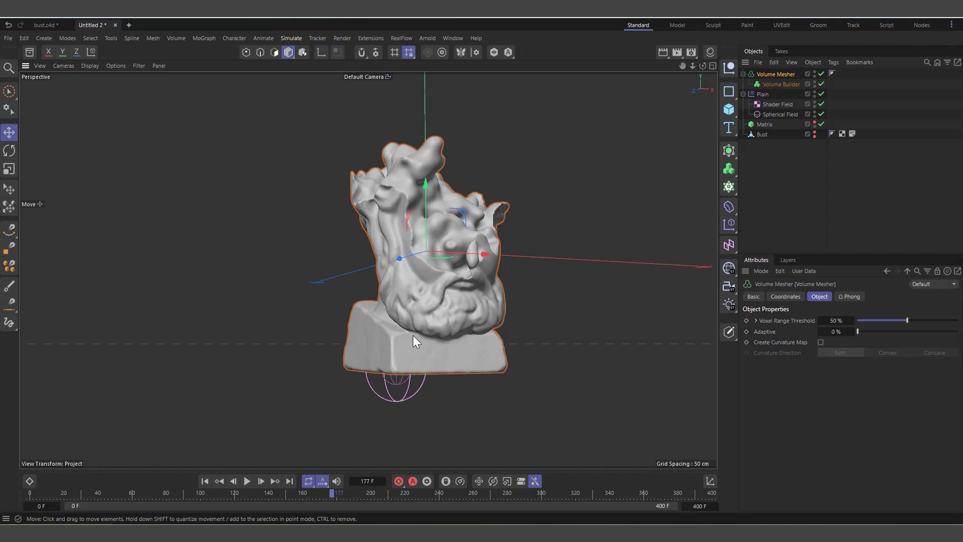
scroll(500, 287, "up", 2)
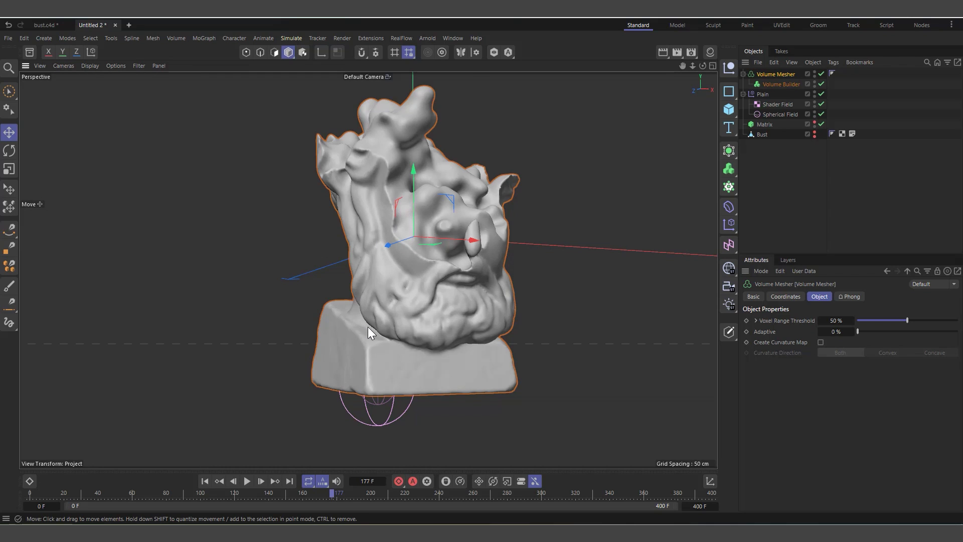
Add a Vertex Map tag to the Volume Mesher
right_click(769, 74)
left_click(755, 72)
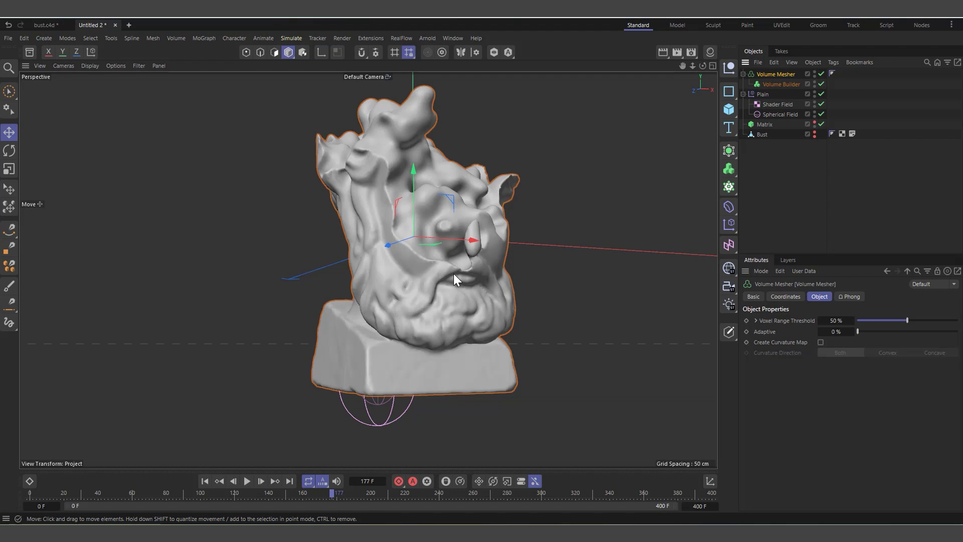
right_click(762, 74)
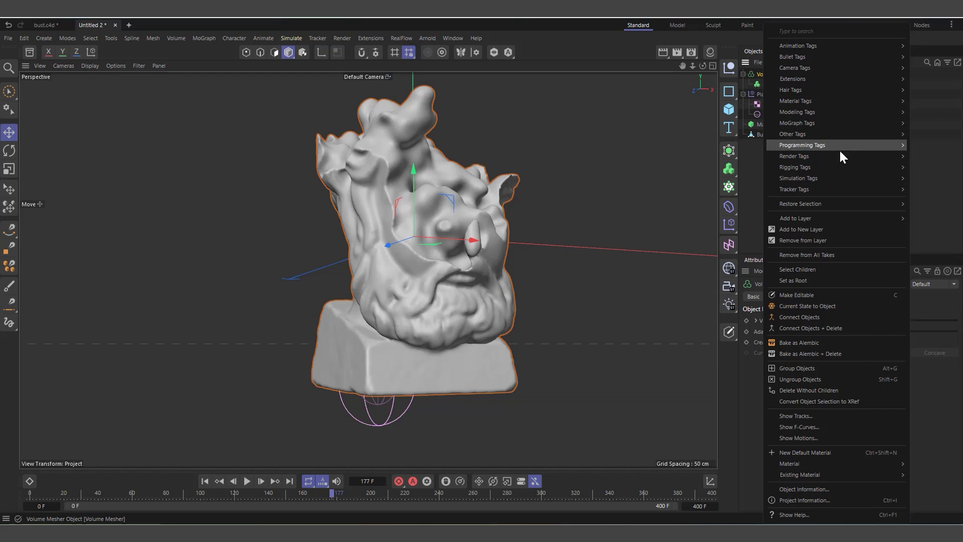
mouse_move(827, 135)
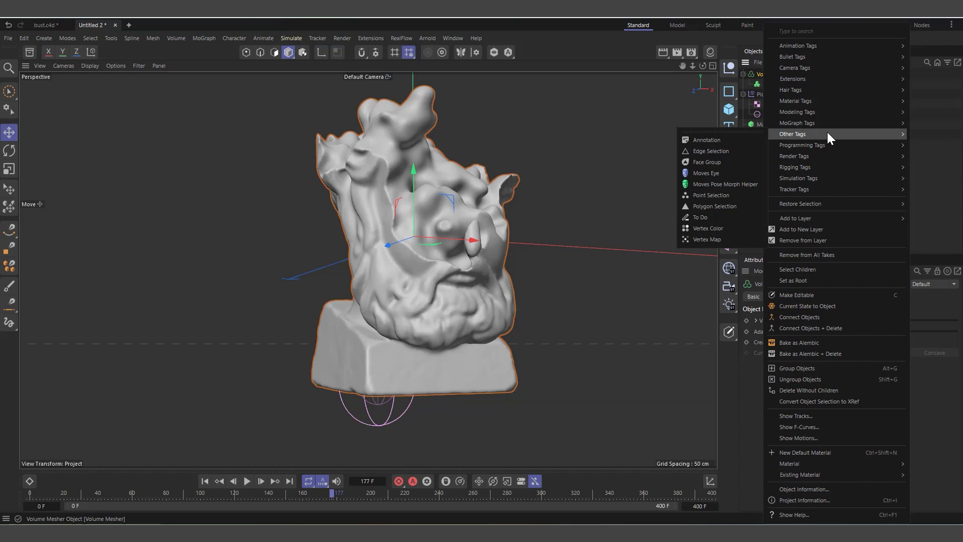
left_click(720, 239)
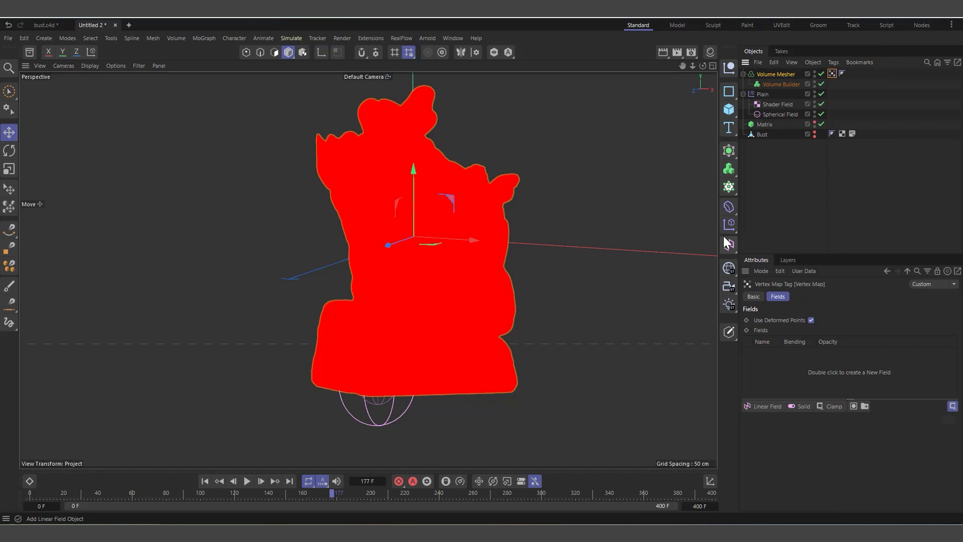
left_click(780, 73)
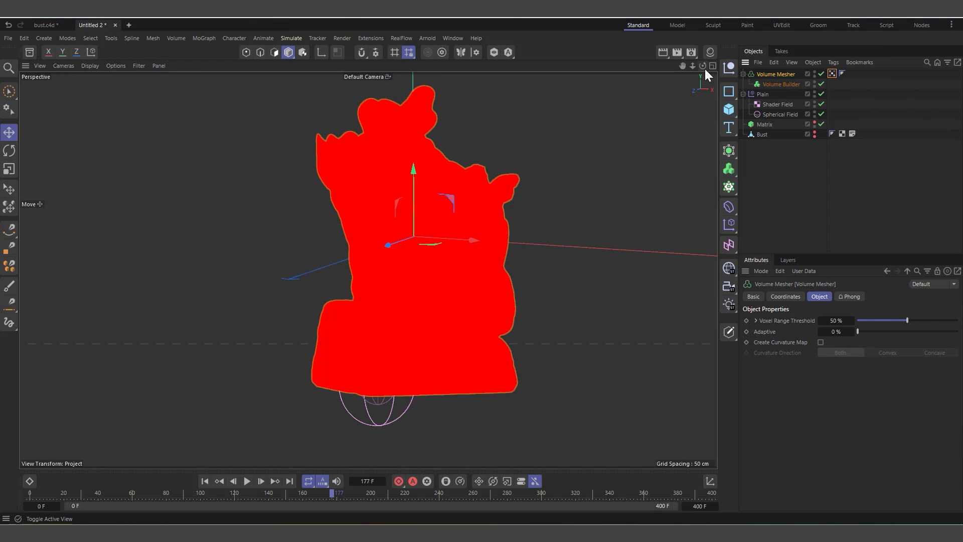
left_click_drag(703, 66, 414, 280)
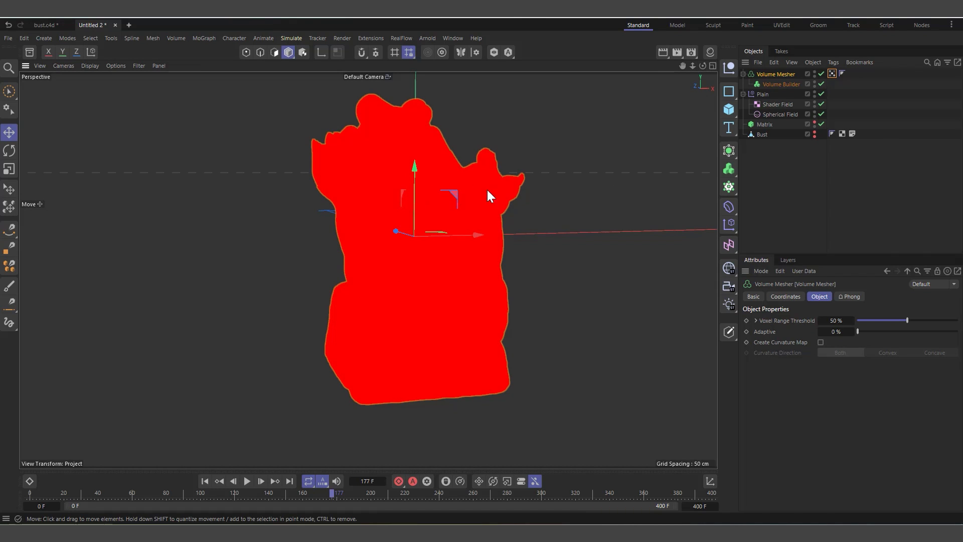
Add the Bust to the Vertex Map's fields as a Point Object layer in Surface mode with a 2 cm radius
left_click(832, 73)
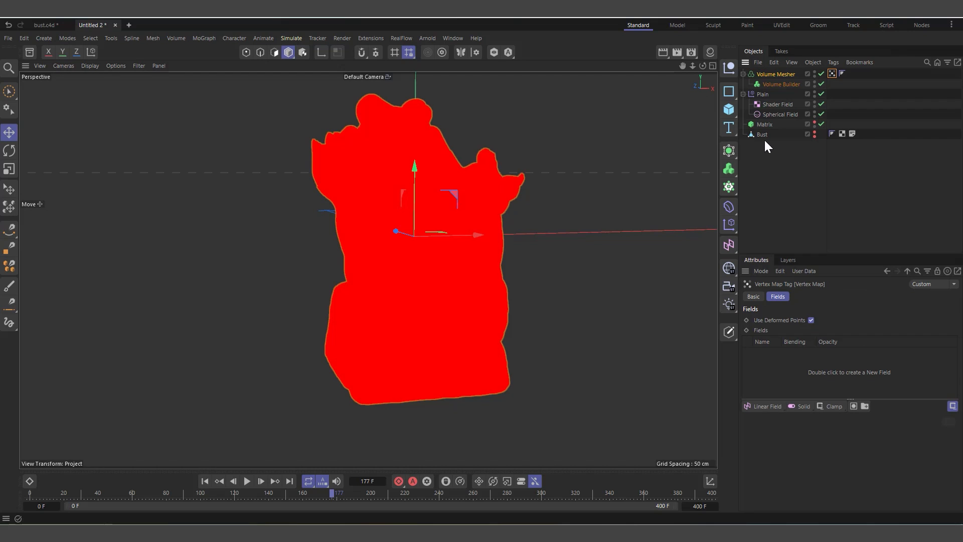
left_click_drag(762, 134, 790, 376)
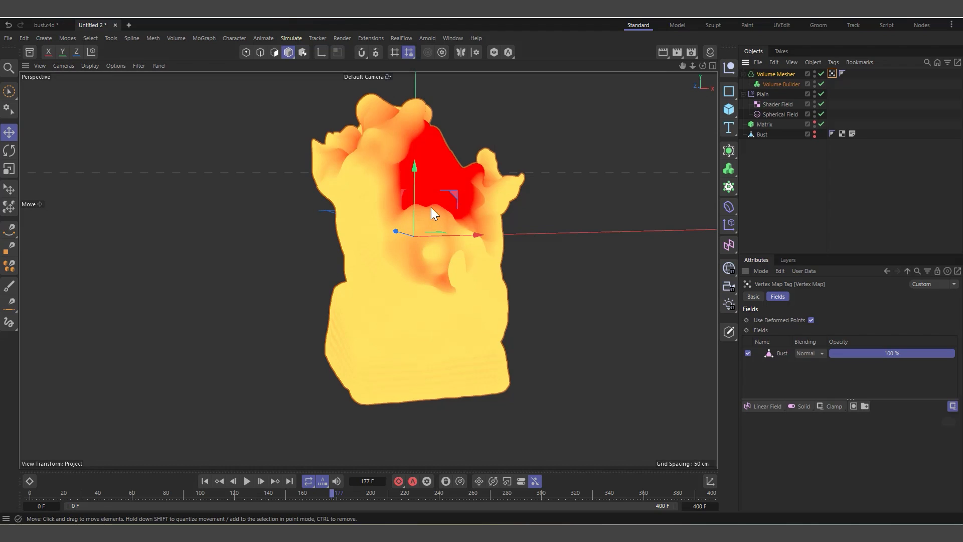
left_click(782, 353)
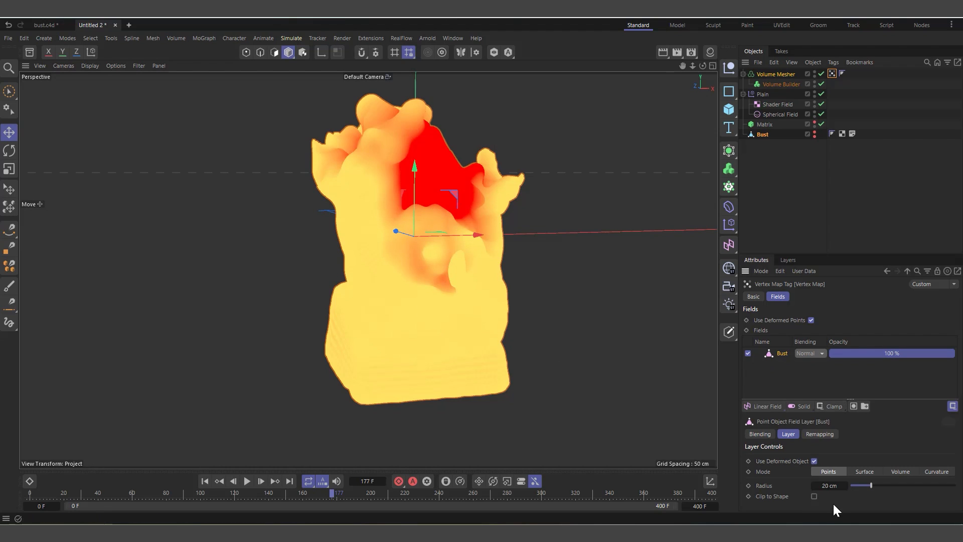
left_click(861, 472)
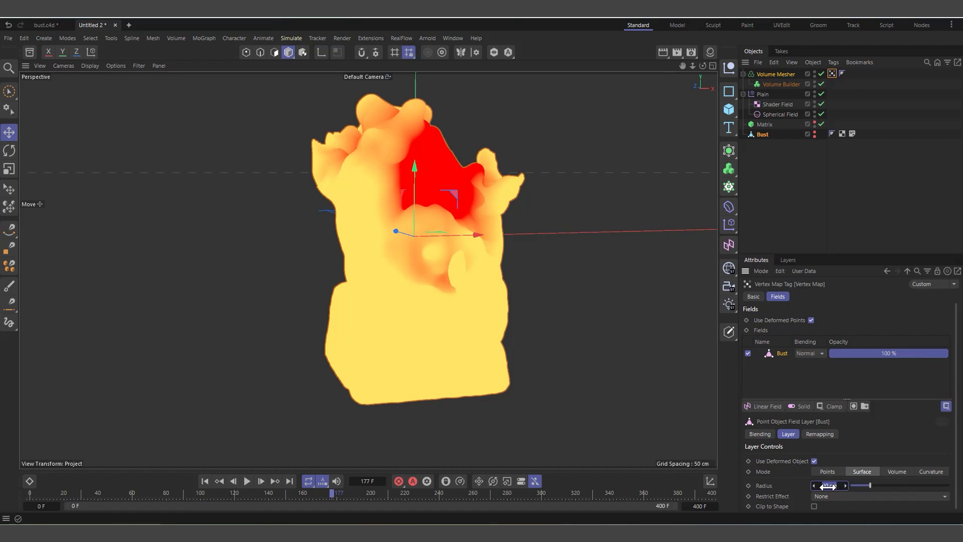
key("Return")
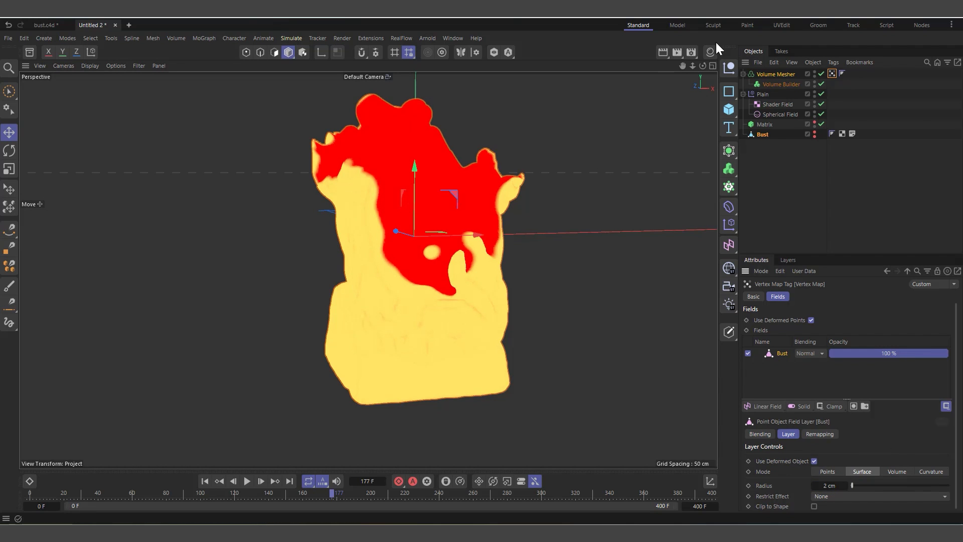
Examine the vertex map's falloff on the bust and set the Bust field layer's radius to 3 cm
left_click_drag(702, 65, 696, 85)
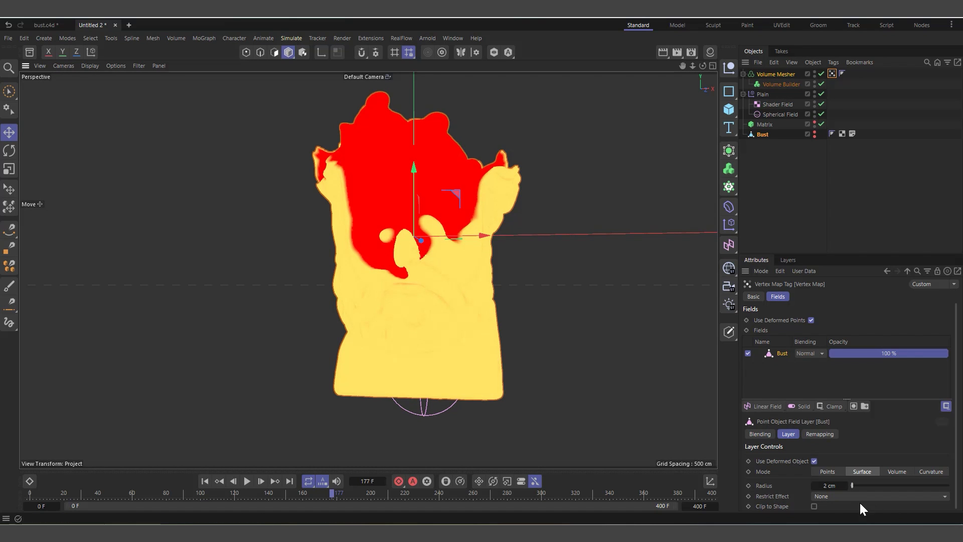
scroll(420, 302, "up", 3)
scroll(395, 318, "down", 3)
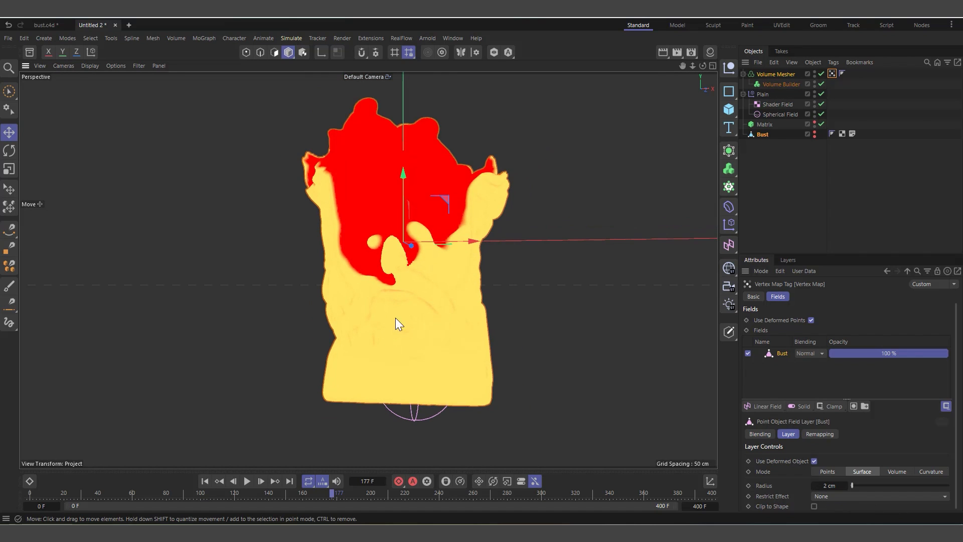
scroll(423, 325, "up", 5)
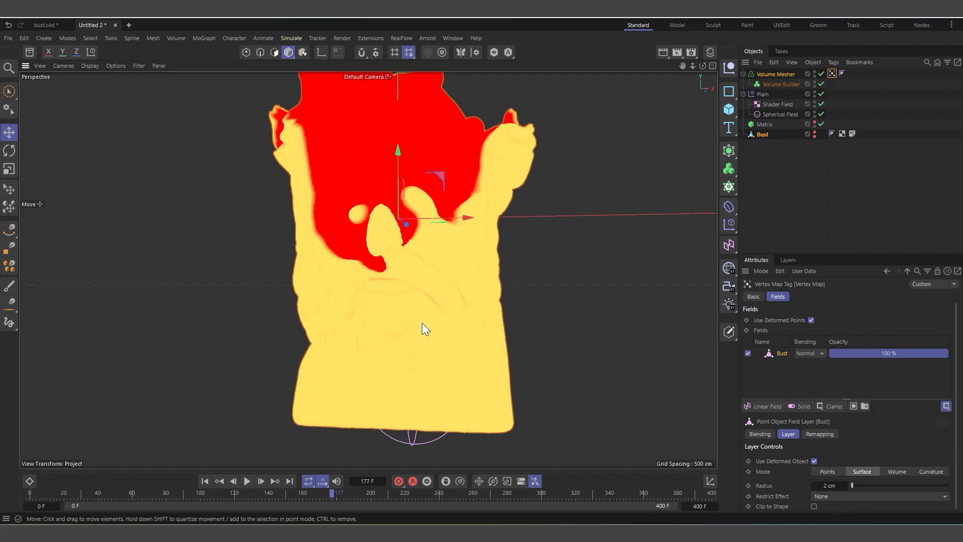
scroll(432, 292, "down", 3)
scroll(430, 292, "down", 4)
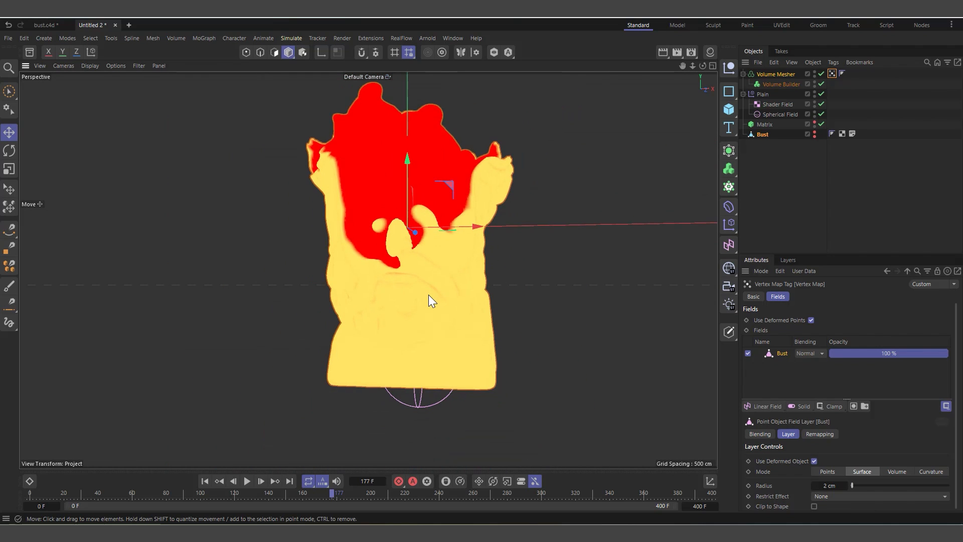
left_click(829, 485)
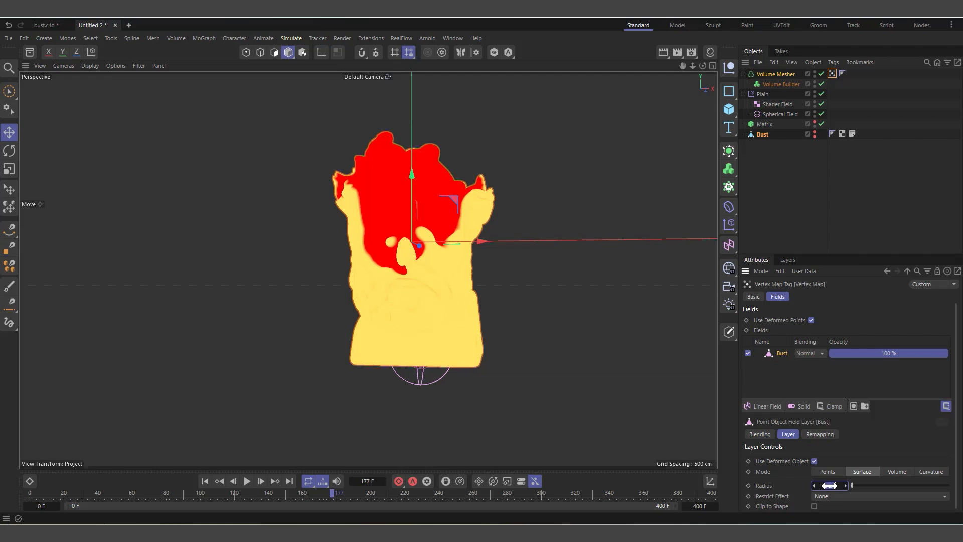
type("3")
key("Return")
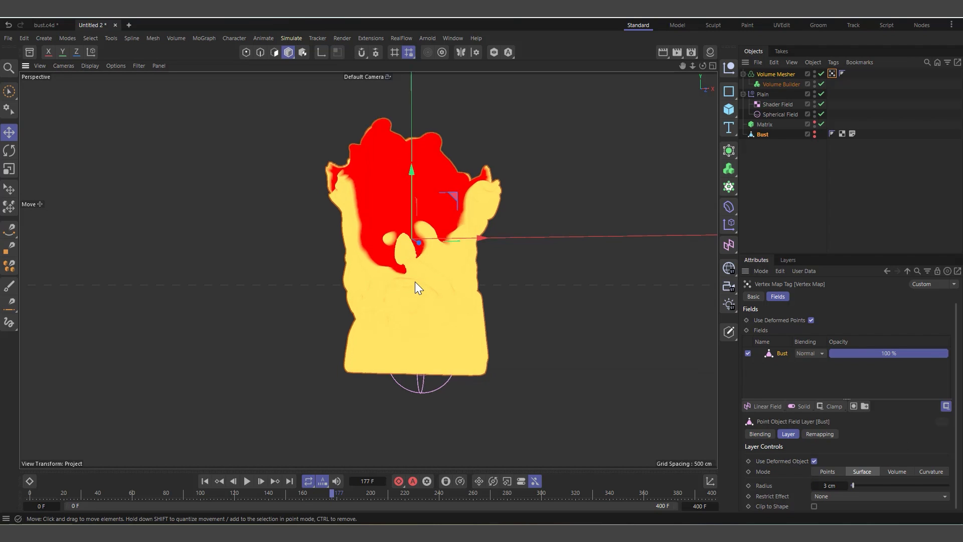
Inspect the vertex map on the bust from the front and reopen the Vertex Map tag's settings
left_click_drag(703, 66, 740, 80)
left_click_drag(537, 216, 464, 188, "alt")
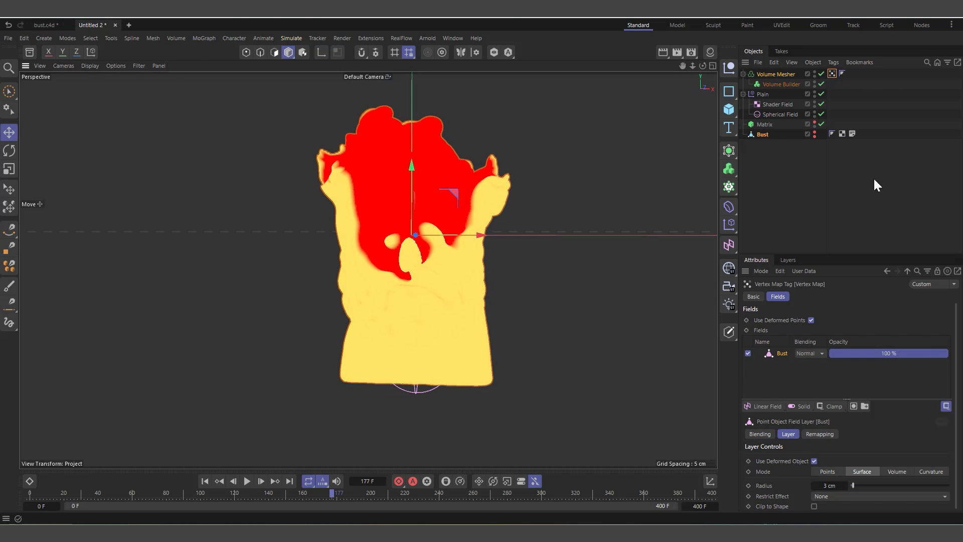
left_click(788, 169)
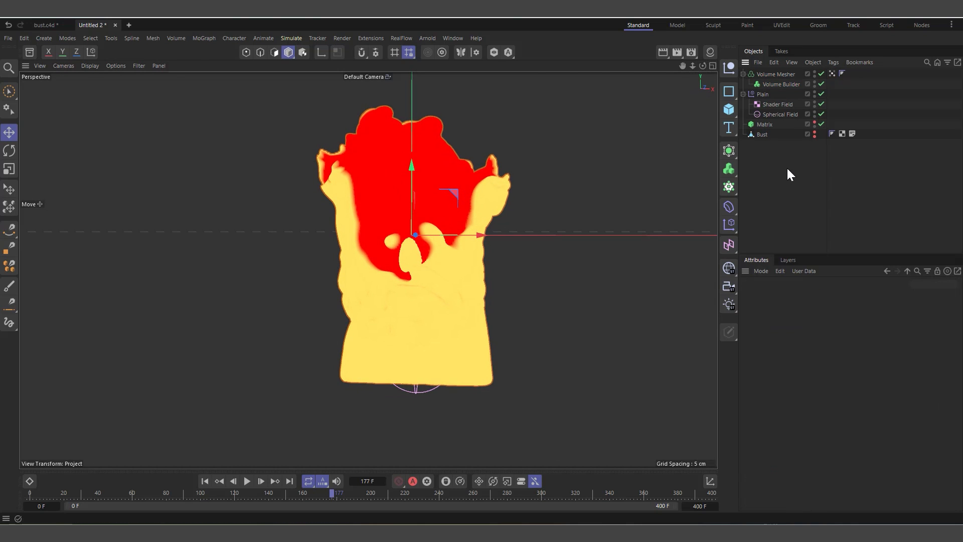
left_click(832, 73)
scroll(366, 222, "up", 2)
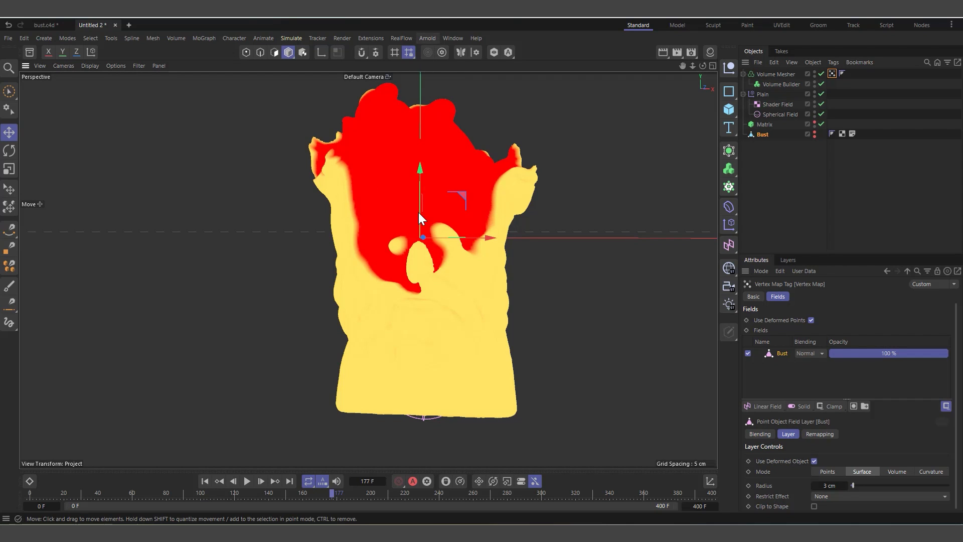
Open the Arnold IPR Window over the viewport and collapse the Plain effector's hierarchy
left_click(427, 38)
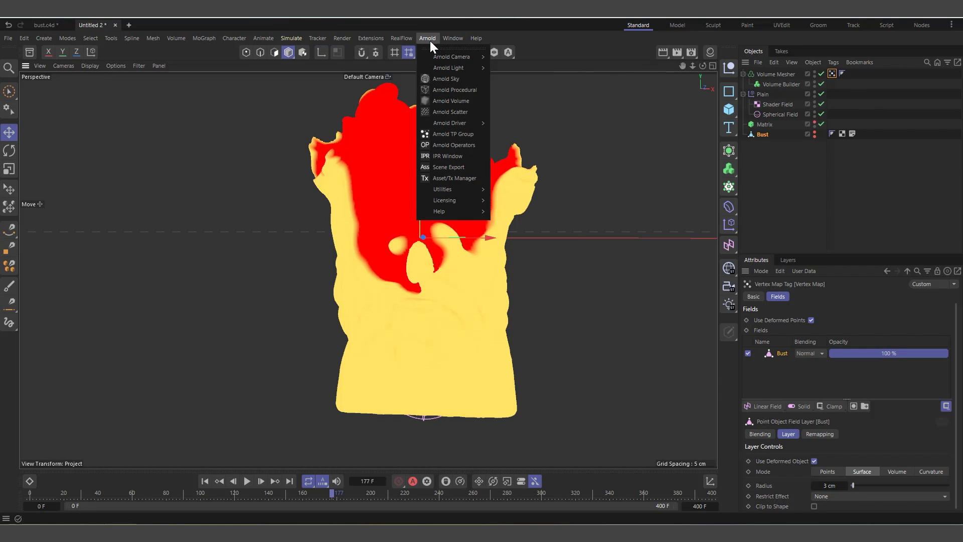
left_click(449, 156)
left_click_drag(401, 23, 362, 166)
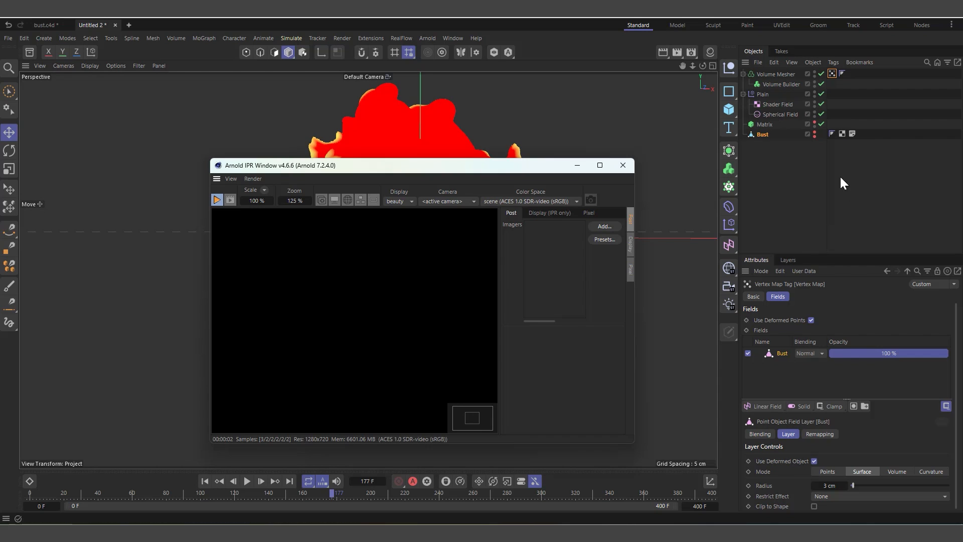
left_click(743, 94)
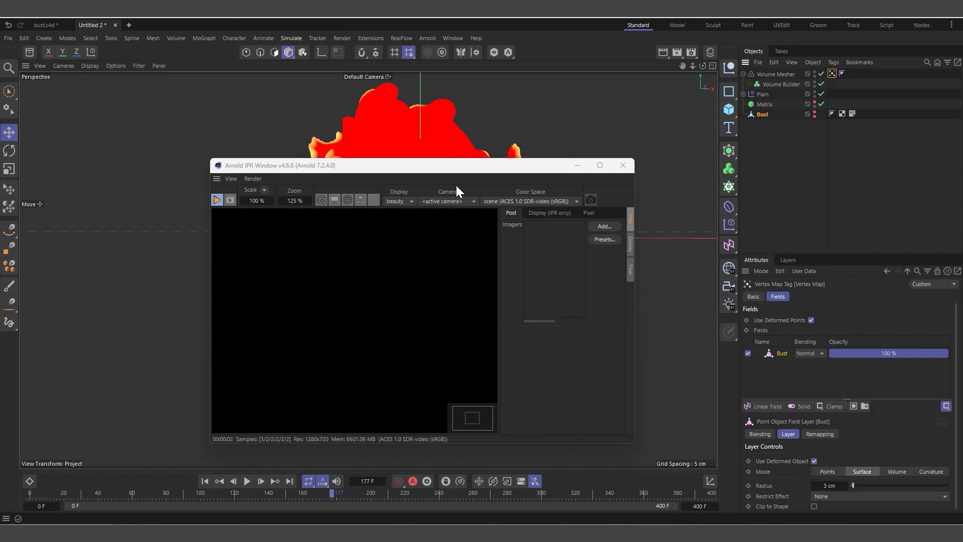
left_click_drag(464, 168, 341, 167)
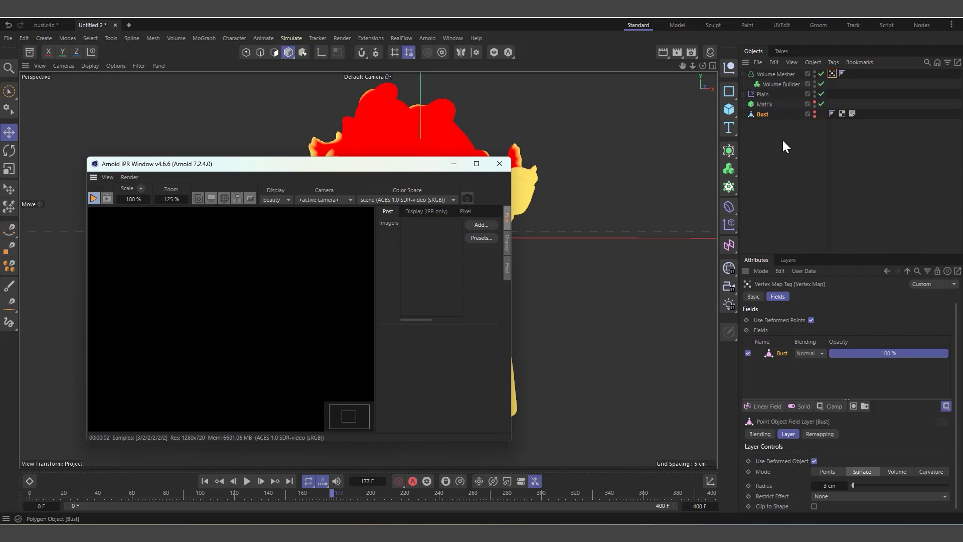
Bring an Arnold Sky into the scene and place it below the Bust in the object hierarchy
left_click(790, 260)
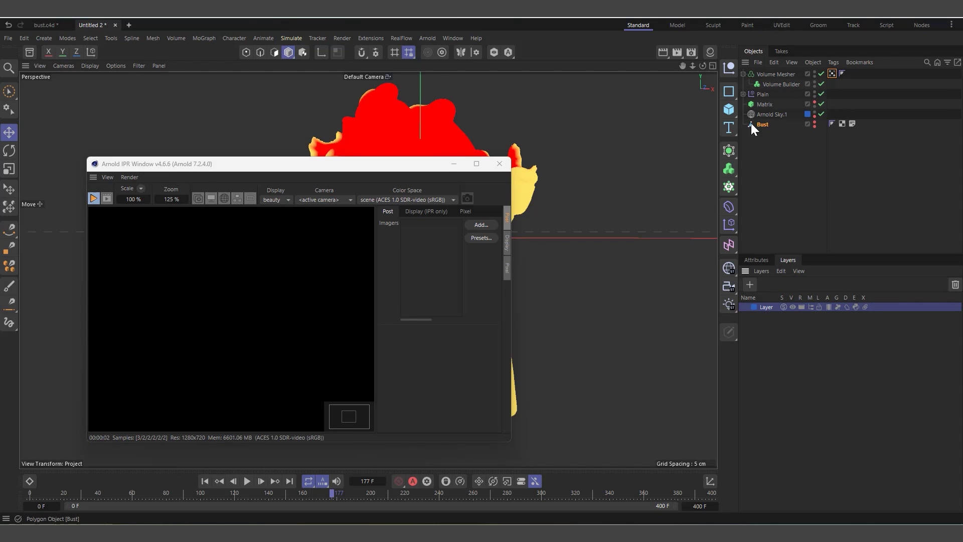
left_click(814, 116)
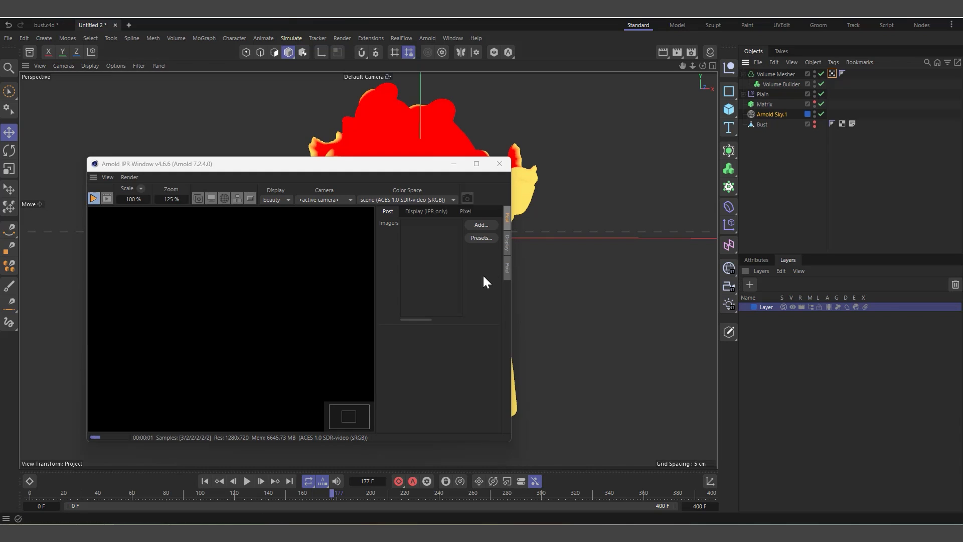
left_click(743, 73)
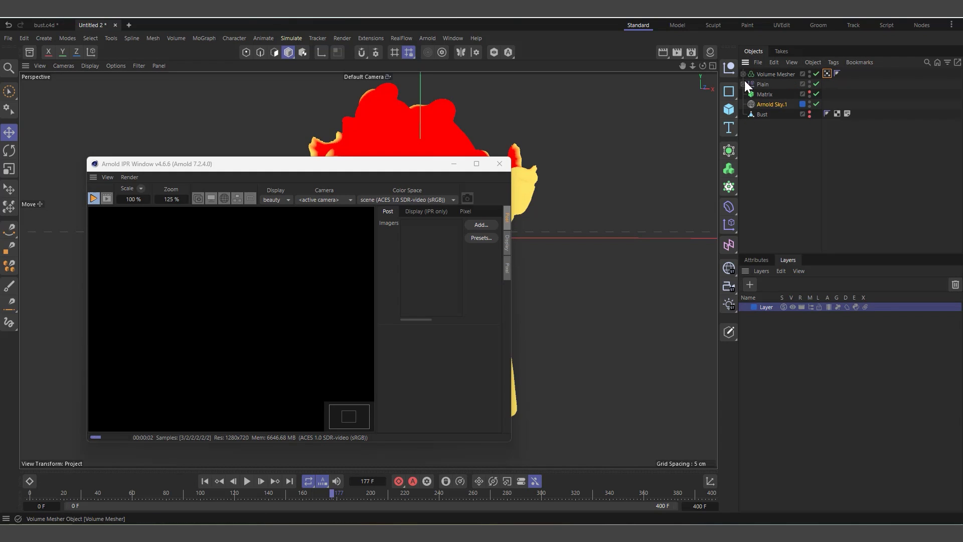
left_click_drag(763, 104, 777, 153)
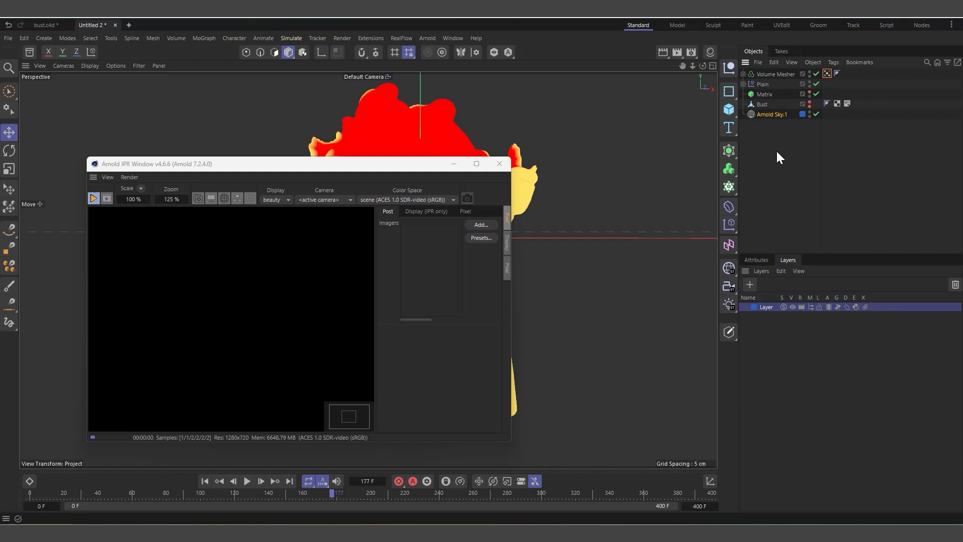
left_click(775, 180)
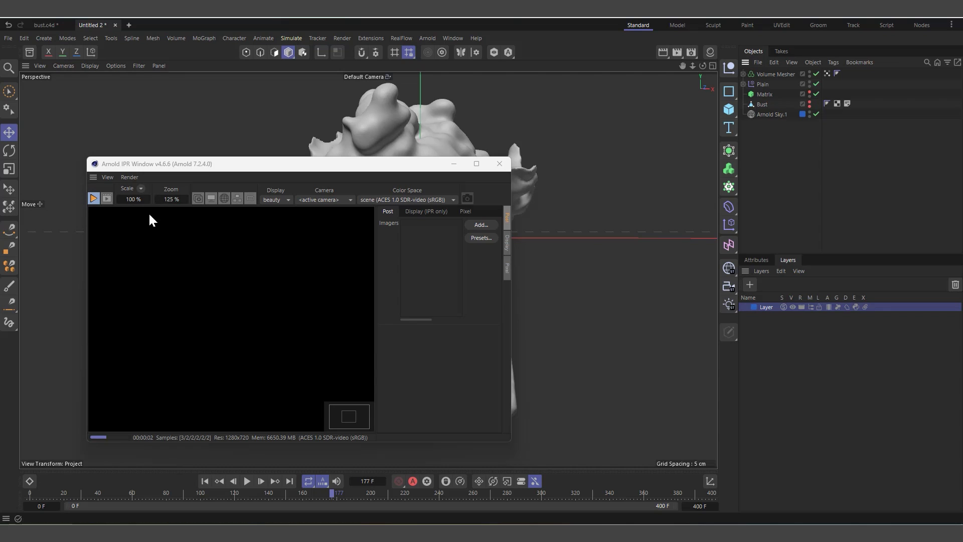
Set the Arnold Sky's Diffuse contribution to 1 and frame the whole bust for the IPR render
left_click(772, 115)
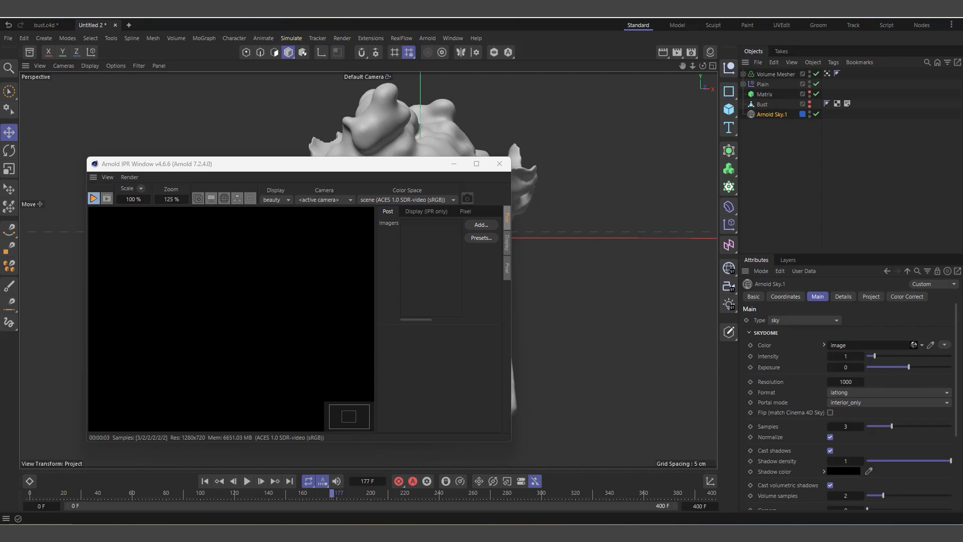
scroll(775, 413, "down", 3)
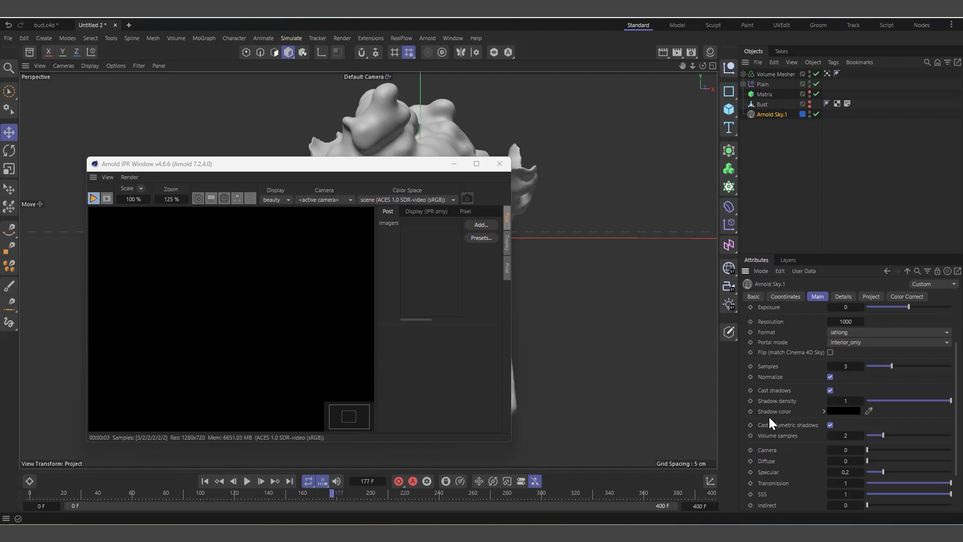
left_click(861, 460)
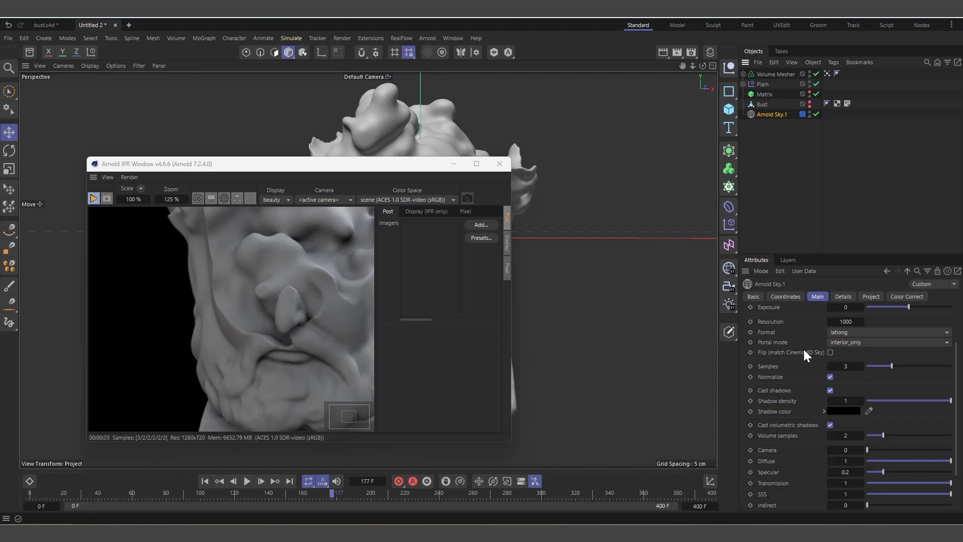
scroll(629, 238, "down", 4)
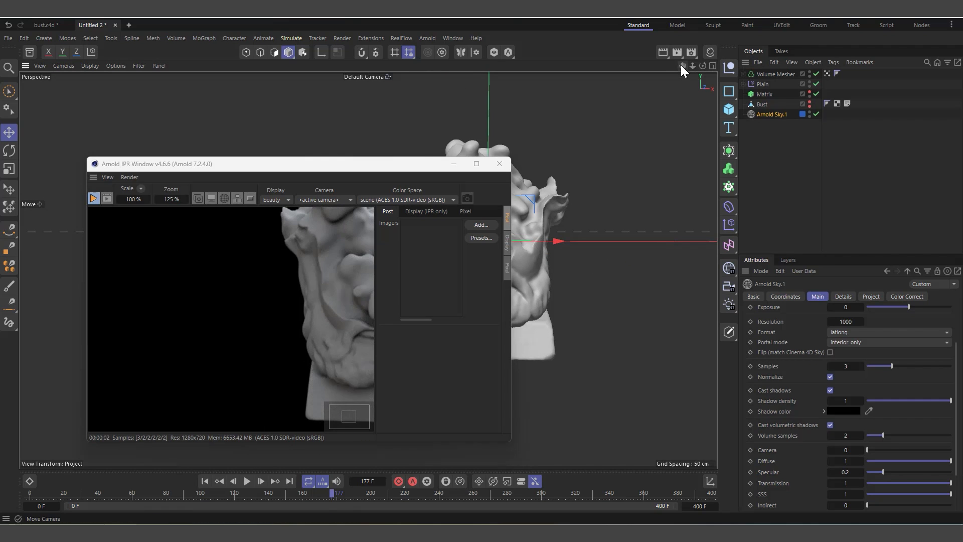
Zoom the IPR render out to 60% so the whole bust fits in the preview
left_click_drag(682, 66, 631, 73)
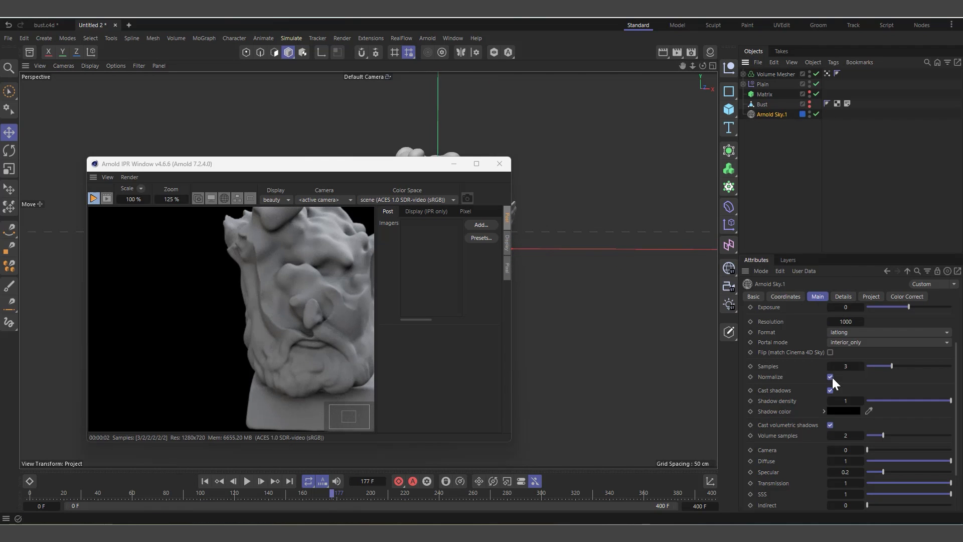
scroll(802, 341, "up", 3)
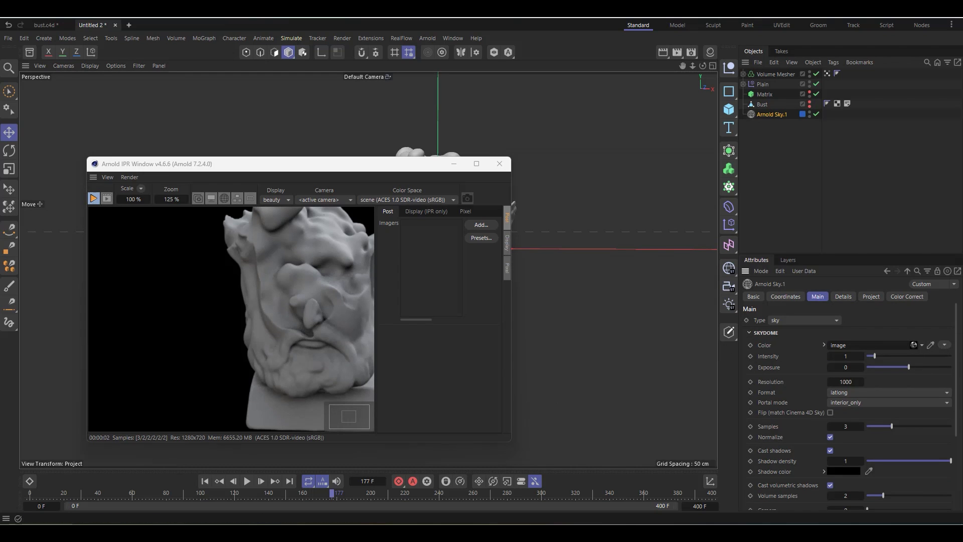
left_click(29, 51)
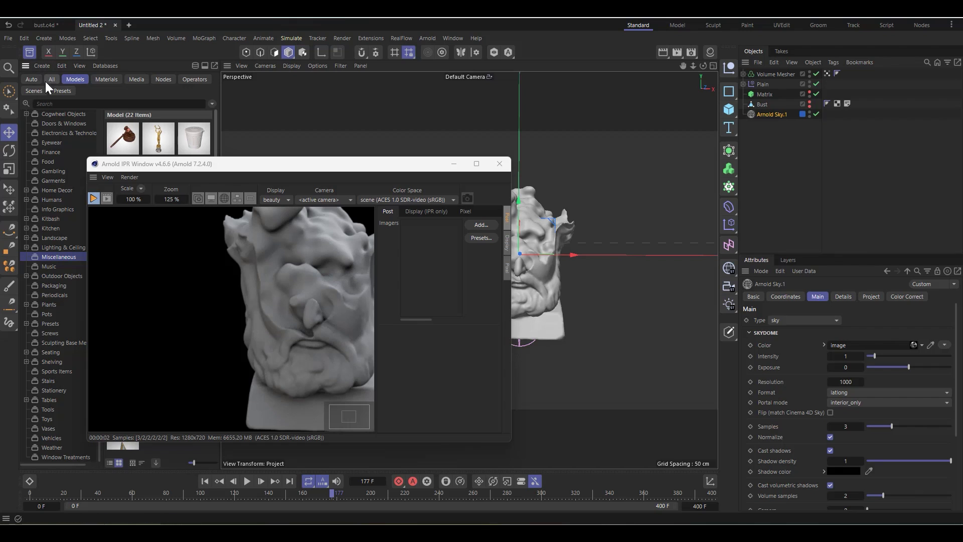
left_click(28, 53)
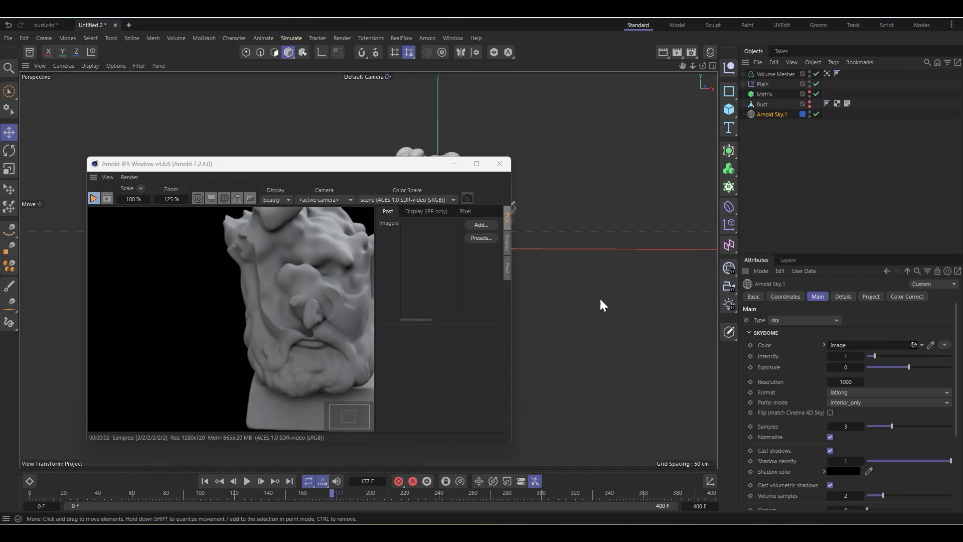
scroll(234, 303, "down", 4)
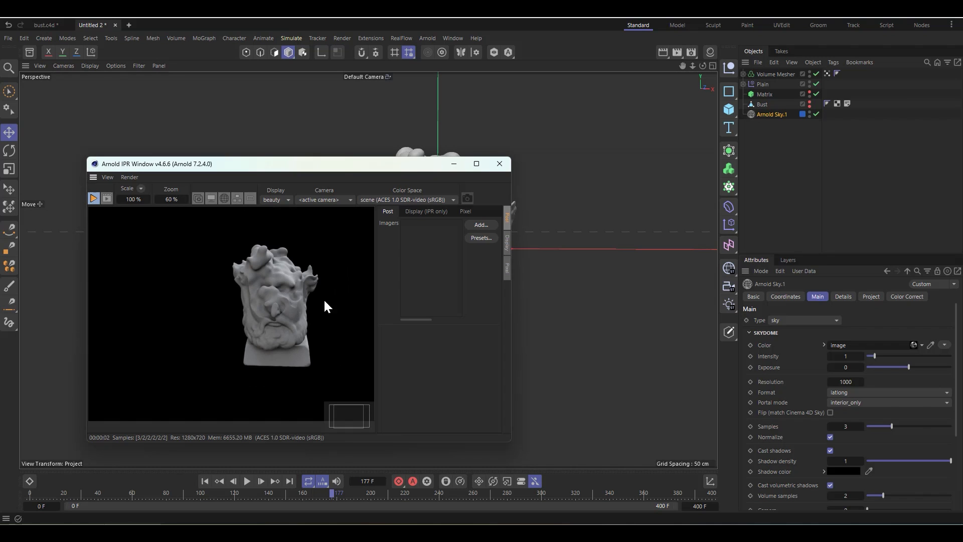
Orbit the perspective view to an angled view of the bust and keep the IPR window clear of the object and attribute lists
left_click_drag(339, 161, 732, 176)
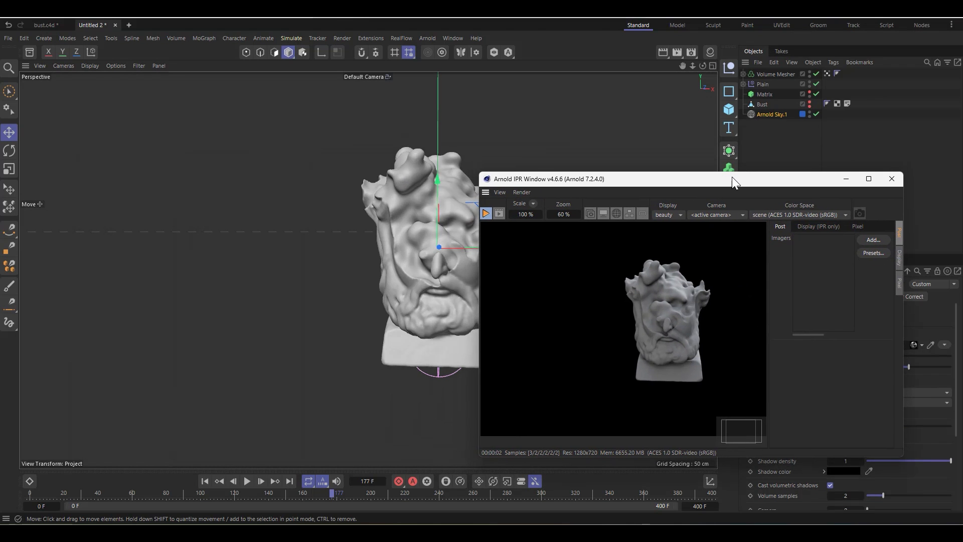
left_click_drag(682, 66, 738, 73)
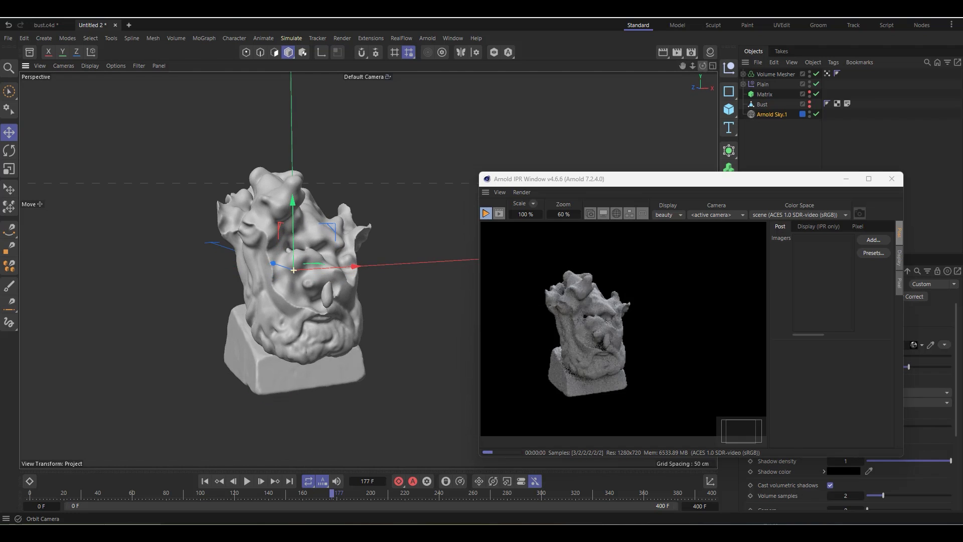
scroll(196, 342, "up", 2)
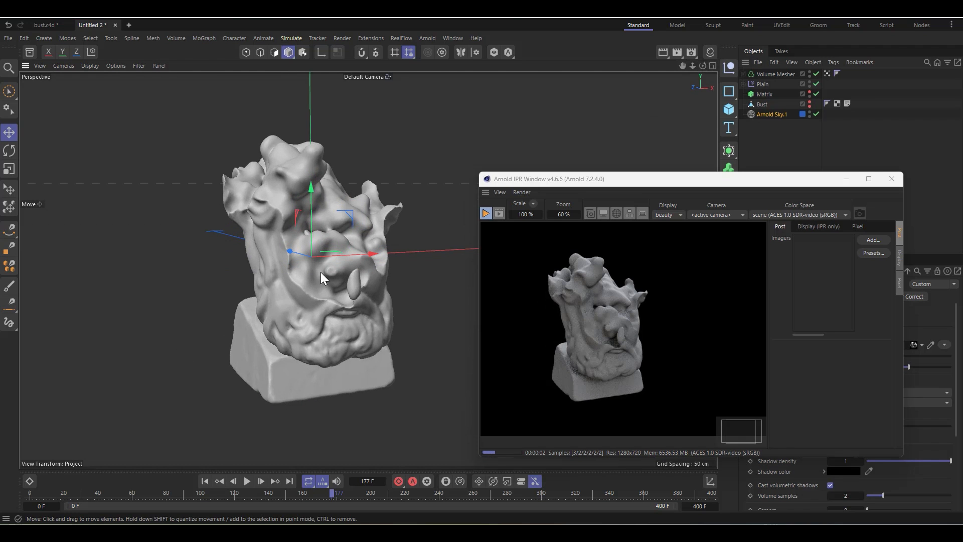
left_click_drag(696, 188, 354, 199)
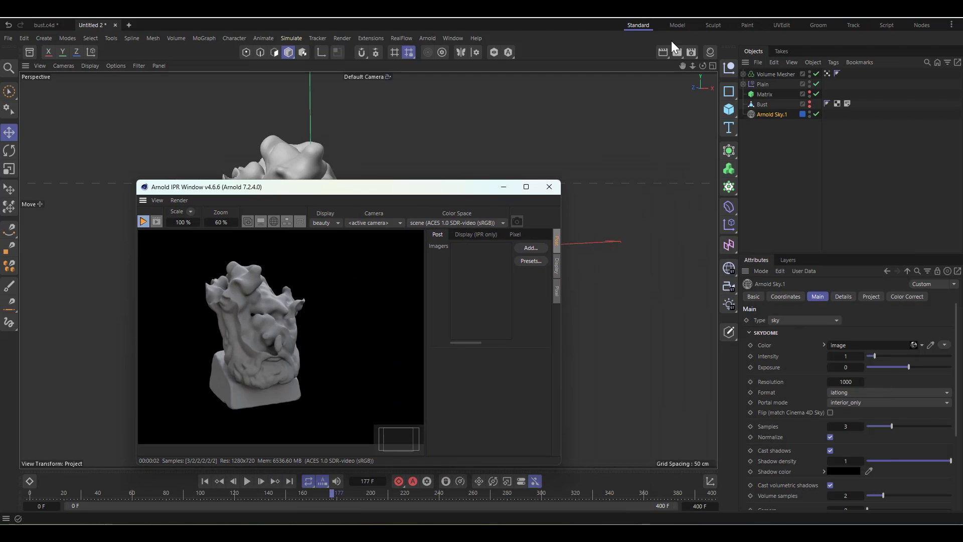
Create a new Arnold standard_surface material in the material list
left_click(710, 50)
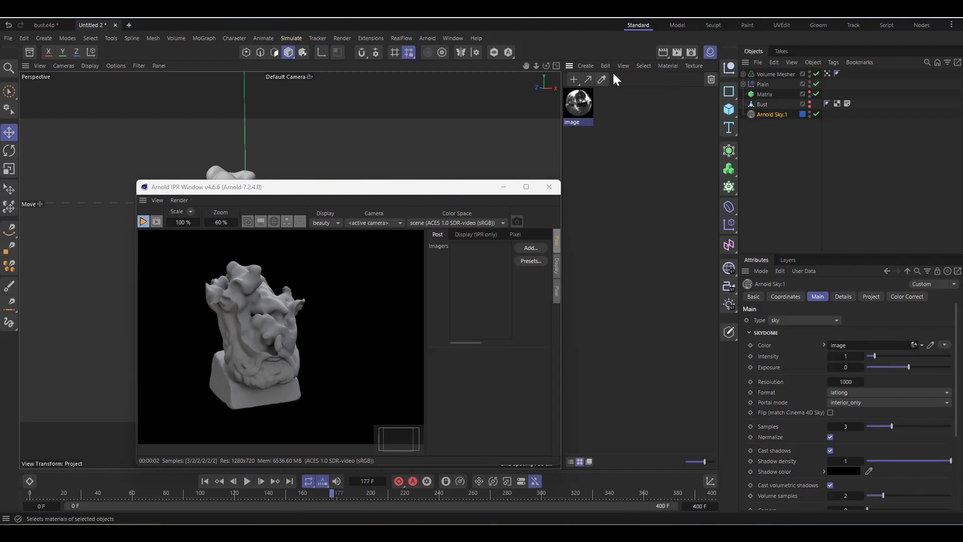
left_click(584, 66)
mouse_move(593, 103)
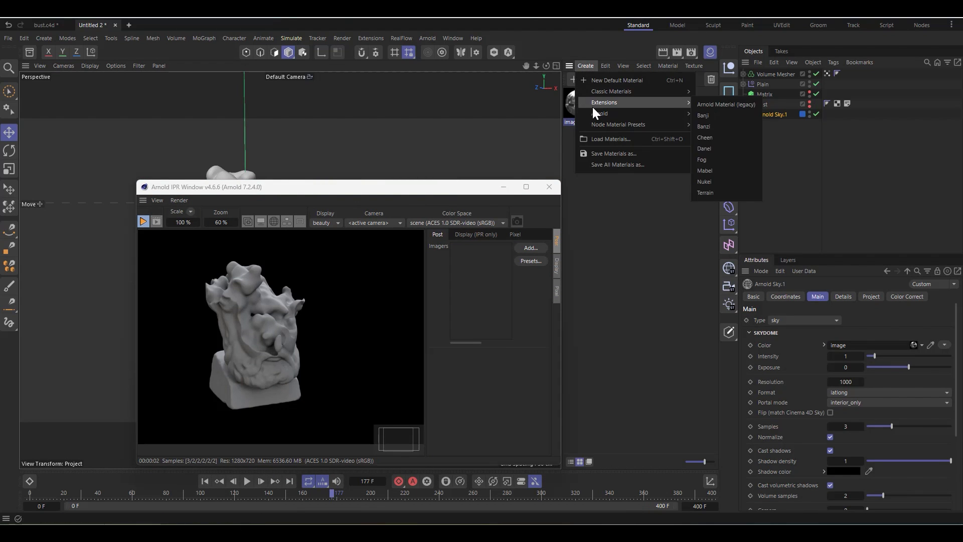
mouse_move(652, 114)
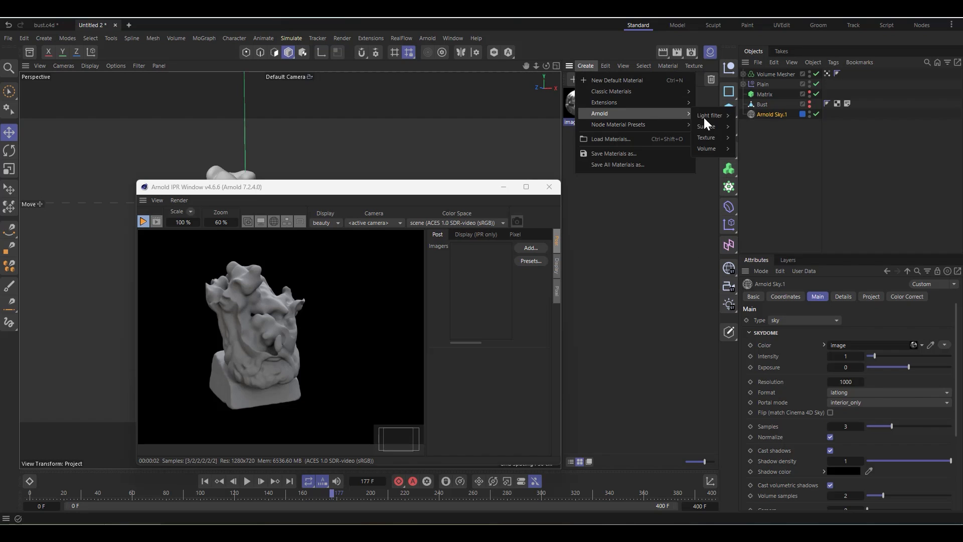
mouse_move(708, 127)
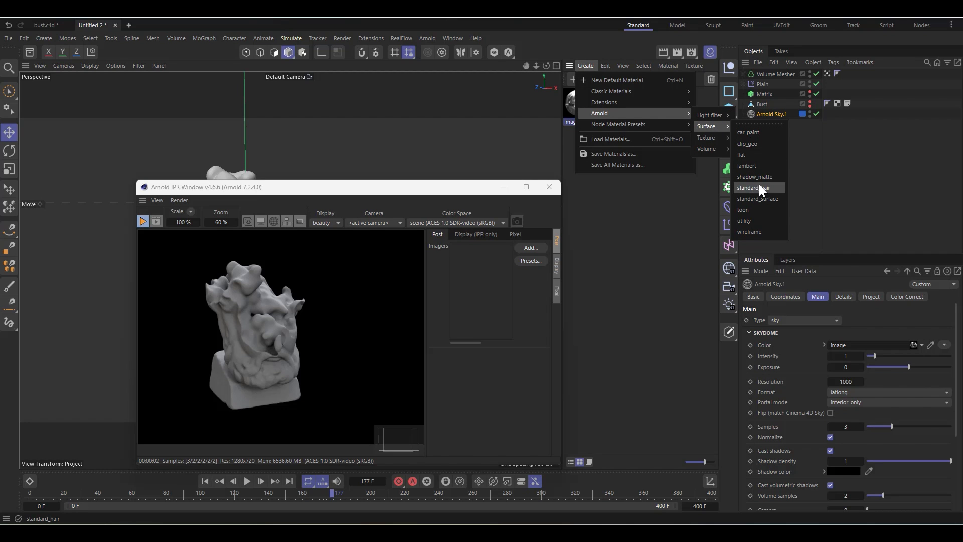
left_click(756, 199)
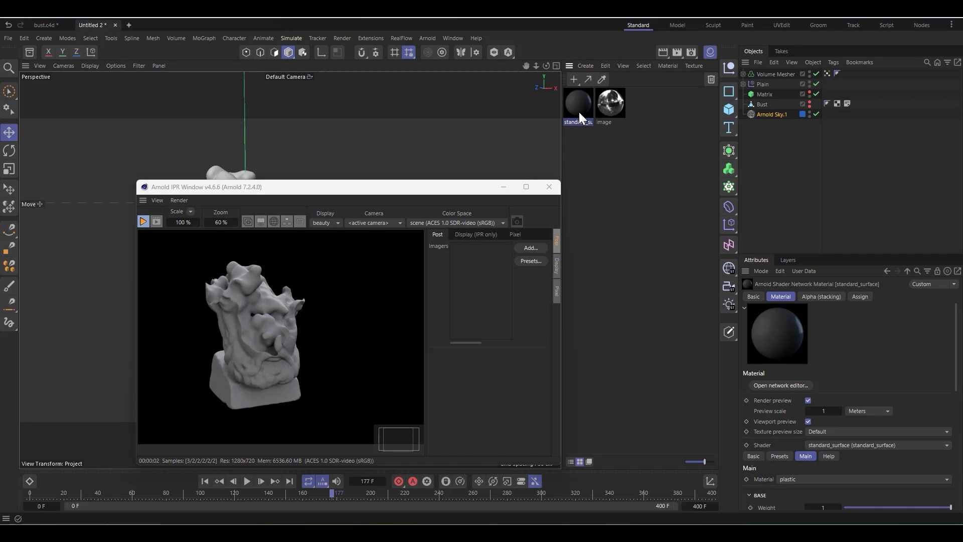
Open the standard_surface material's shader network, narrow the editor beside the IPR render, and shift the shader node to free space
double_click(582, 102)
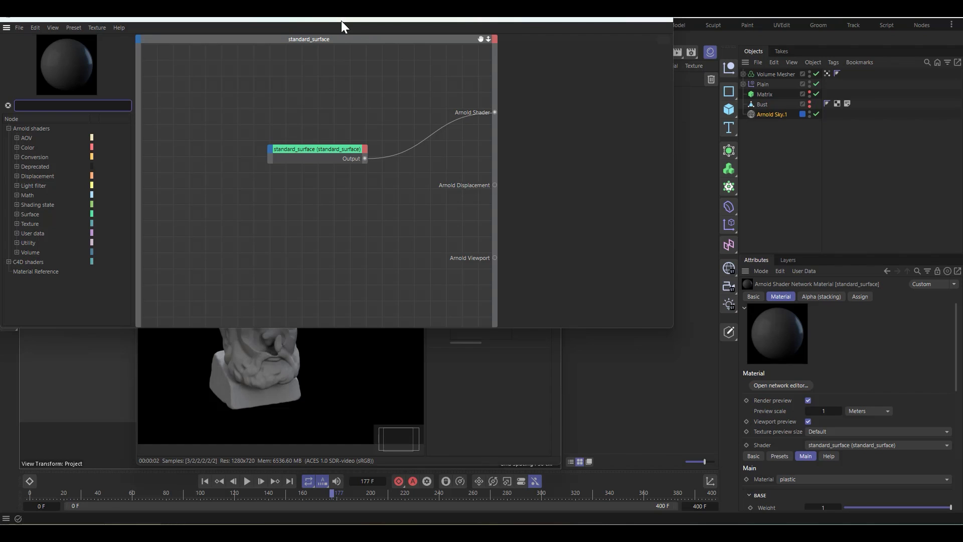
left_click_drag(222, 16, 472, 115)
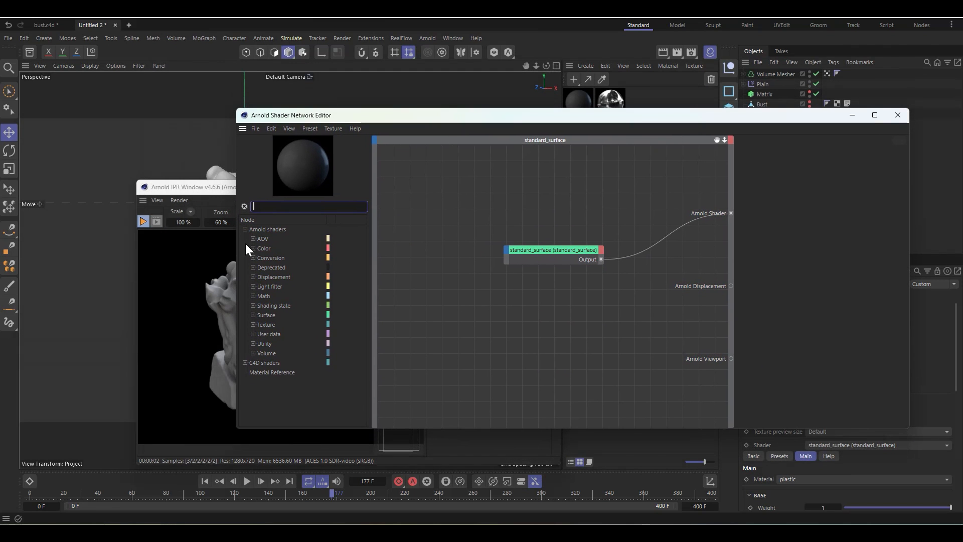
left_click_drag(235, 164, 419, 167)
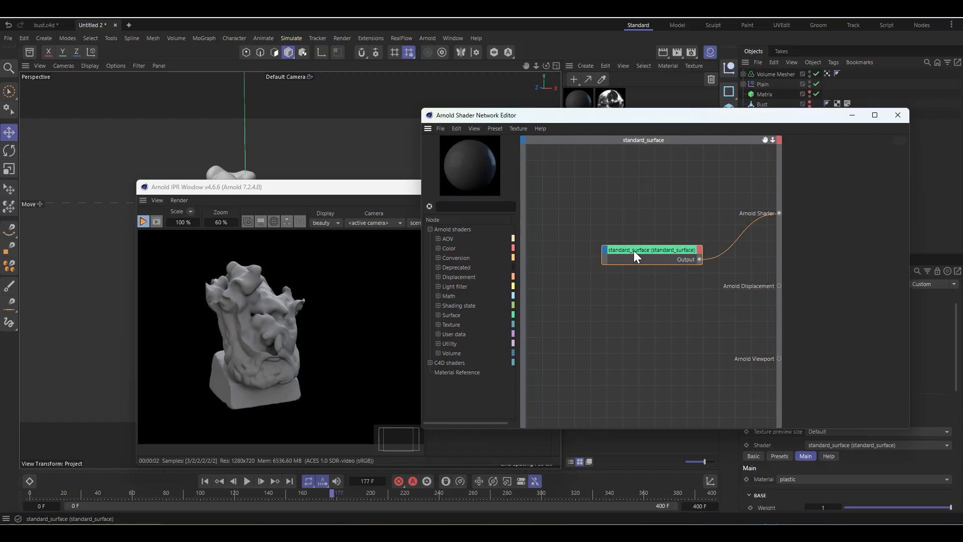
left_click_drag(634, 250, 588, 209)
Set the standard_surface shader's material type to metal with the gold preset
left_click(841, 177)
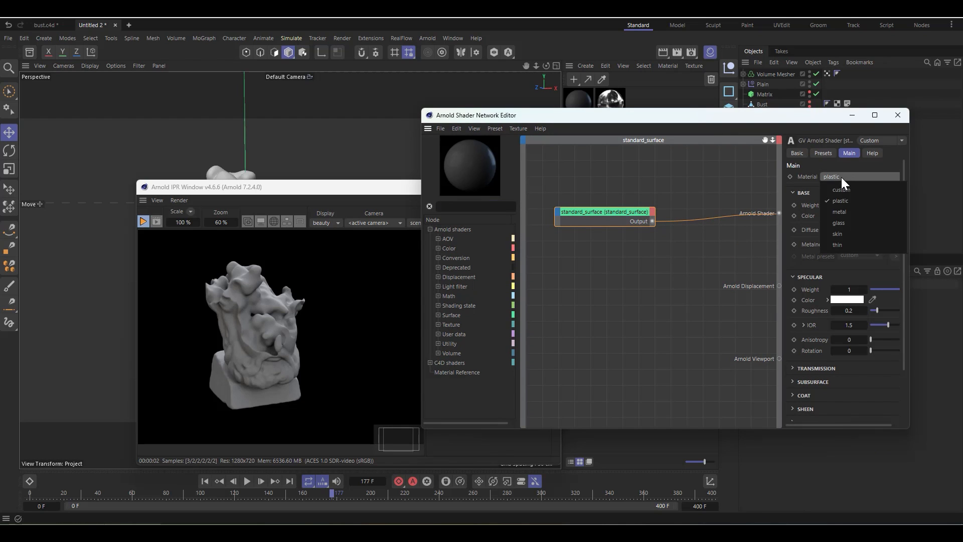
left_click(848, 211)
left_click(859, 255)
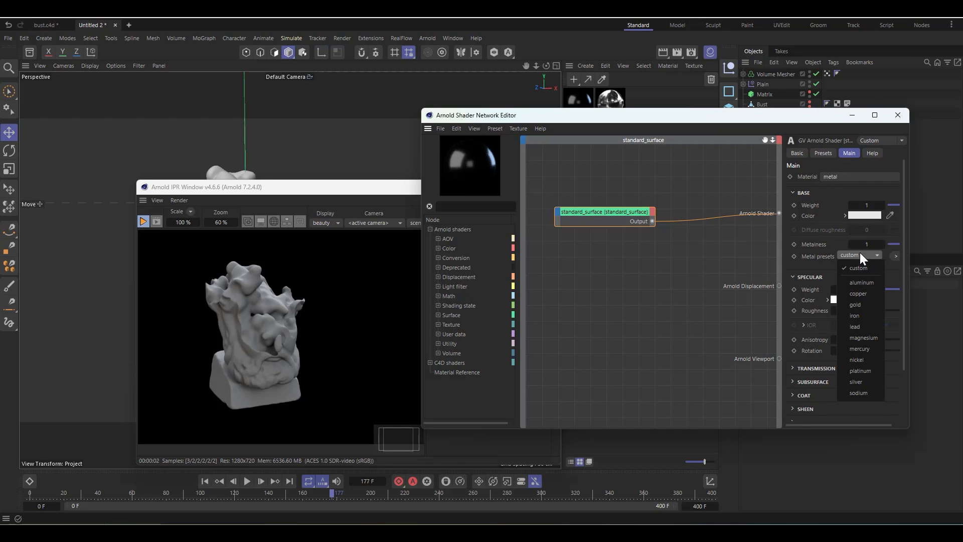
left_click(856, 304)
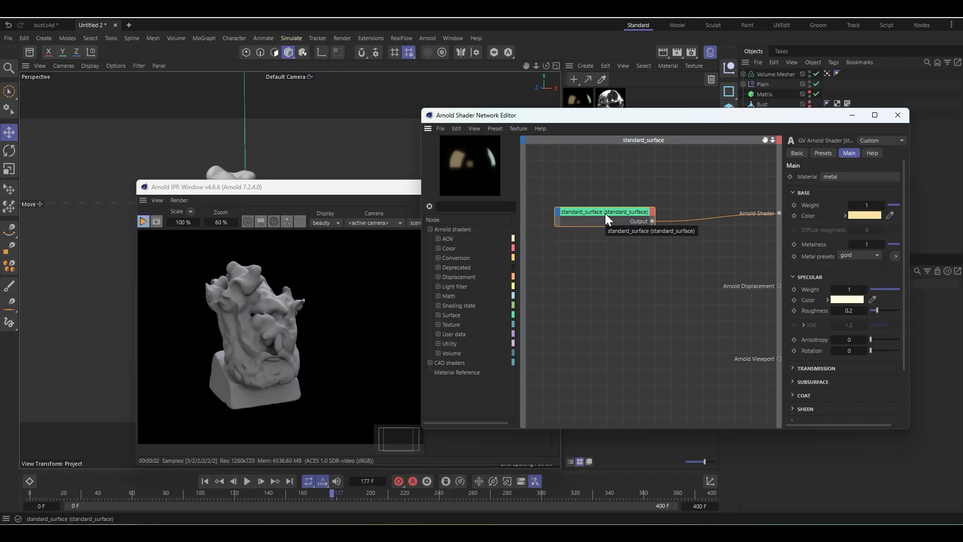
Duplicate the gold standard_surface node, keep a single copy below it, and set the copy's material type to plastic
left_click_drag(607, 212, 632, 287, "ctrl")
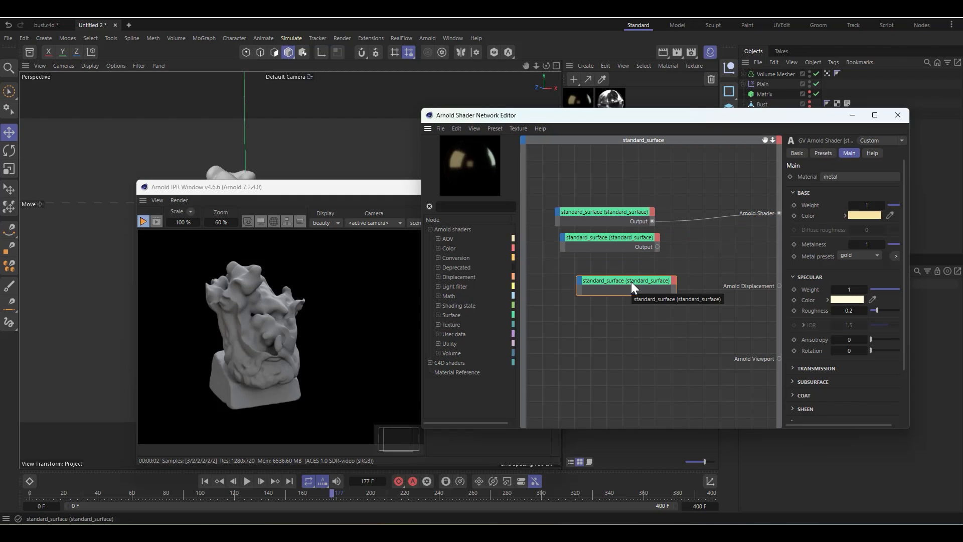
key("Delete")
left_click_drag(626, 239, 615, 266)
left_click(830, 179)
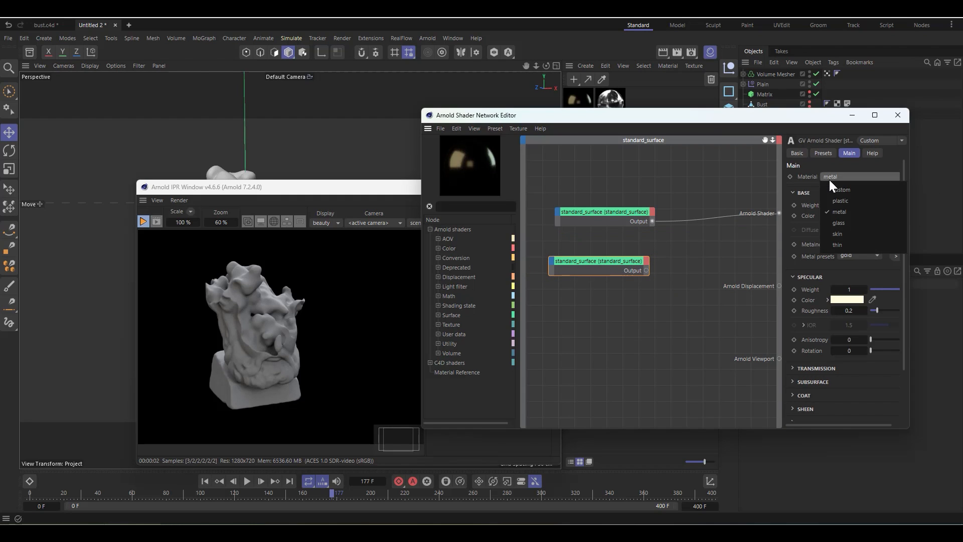
left_click(845, 200)
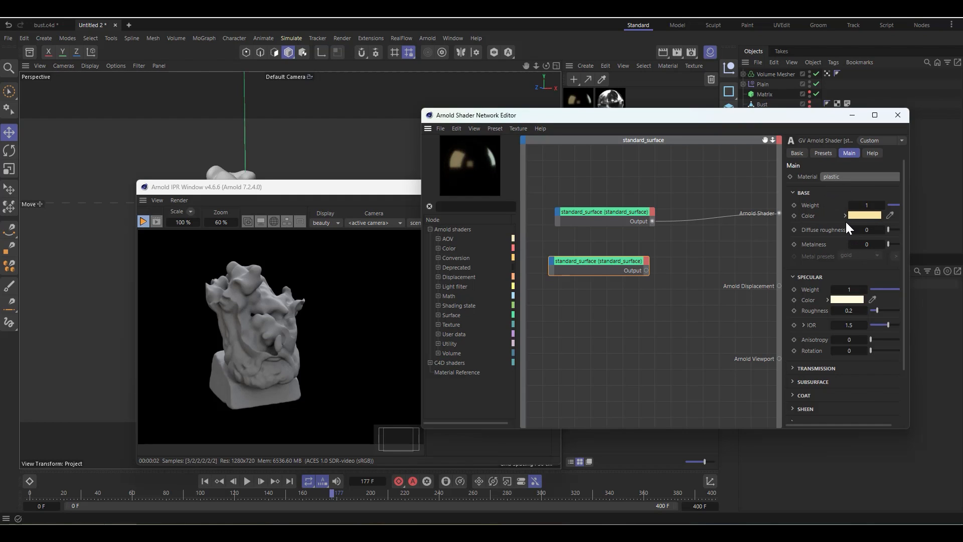
left_click(845, 216)
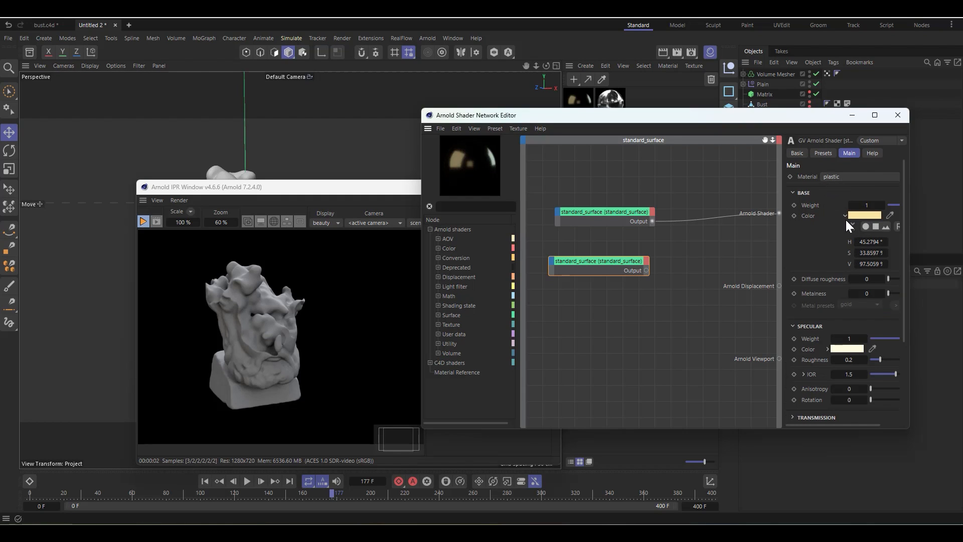
left_click(844, 216)
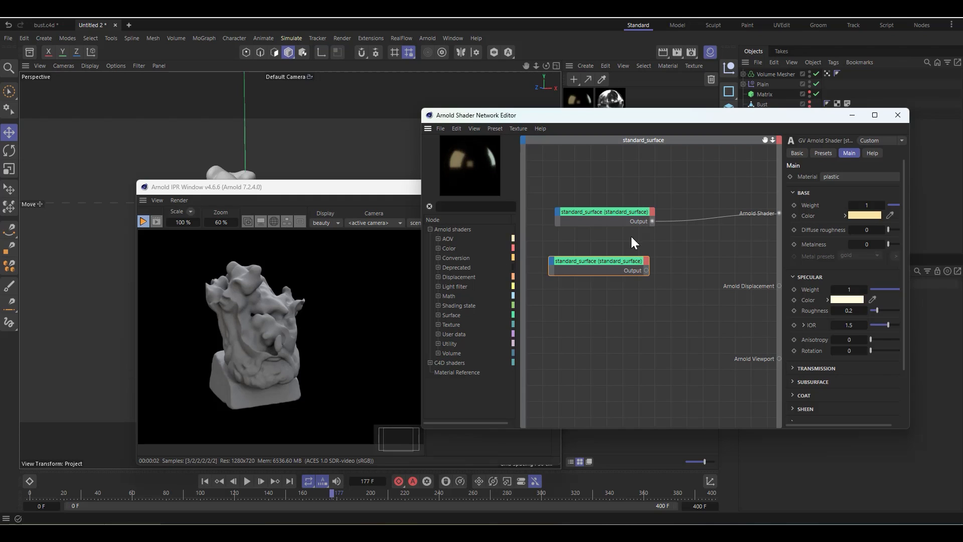
left_click_drag(608, 209, 598, 205)
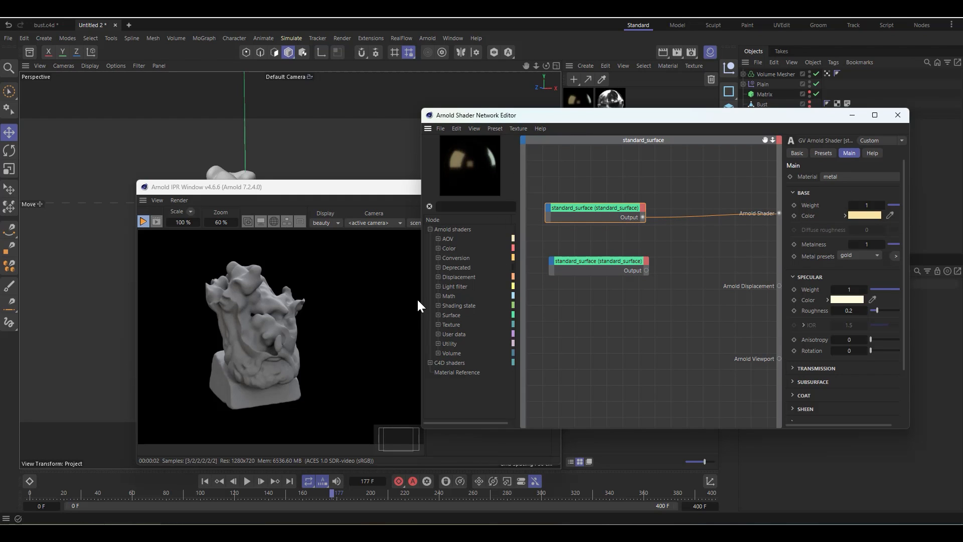
Add a Vertex Map shader node, link it to the Volume Mesher's Vertex Map tag, and place it under the two surface nodes
left_click(456, 208)
type("ver")
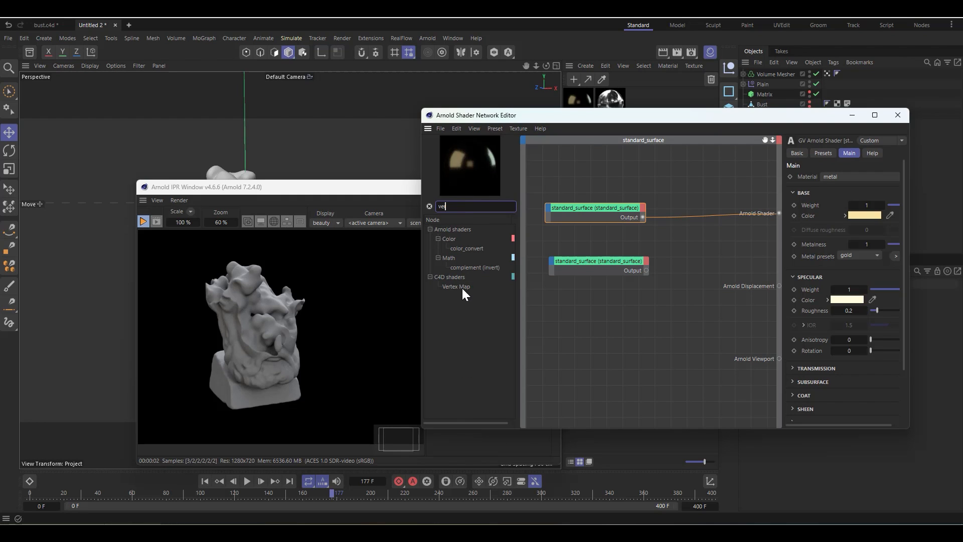
left_click_drag(462, 289, 665, 318)
left_click_drag(702, 118, 585, 130)
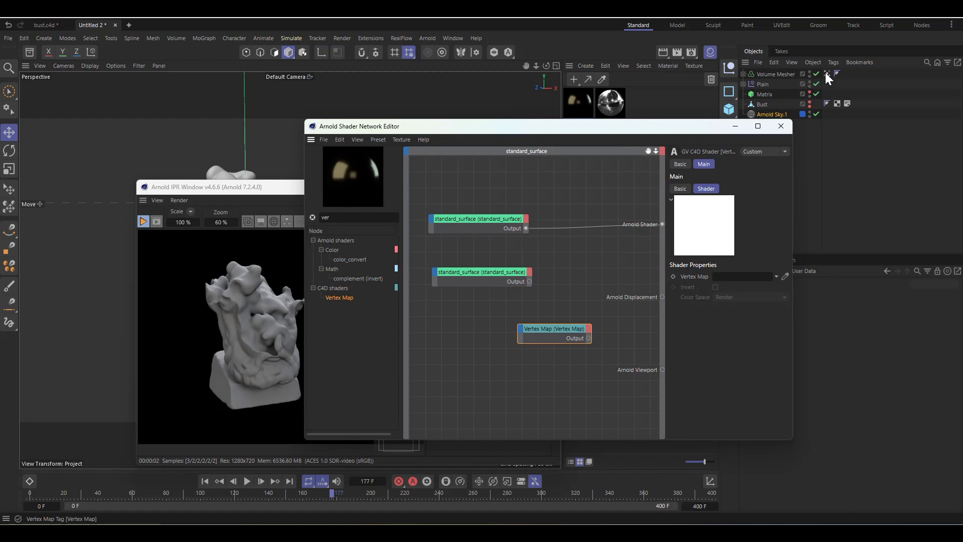
left_click_drag(827, 73, 722, 277)
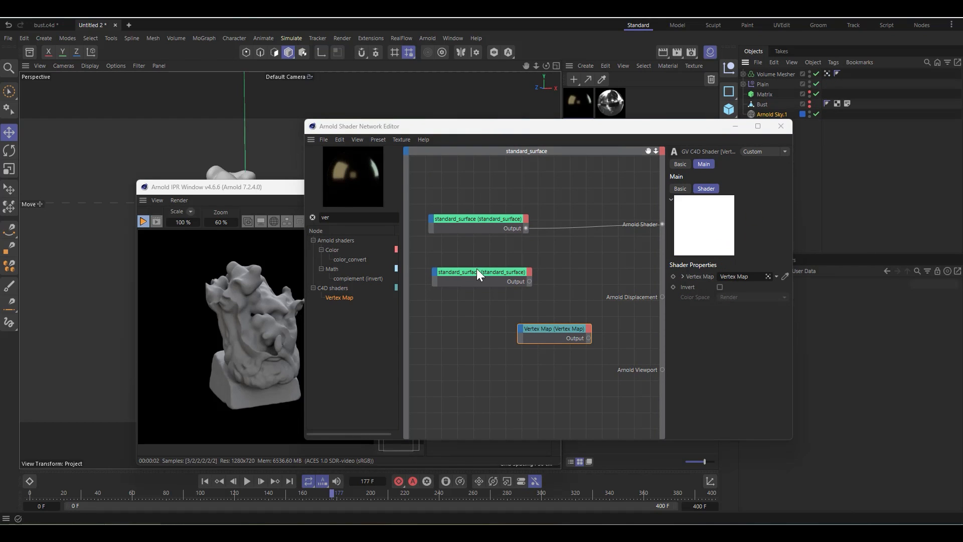
left_click_drag(483, 272, 471, 274)
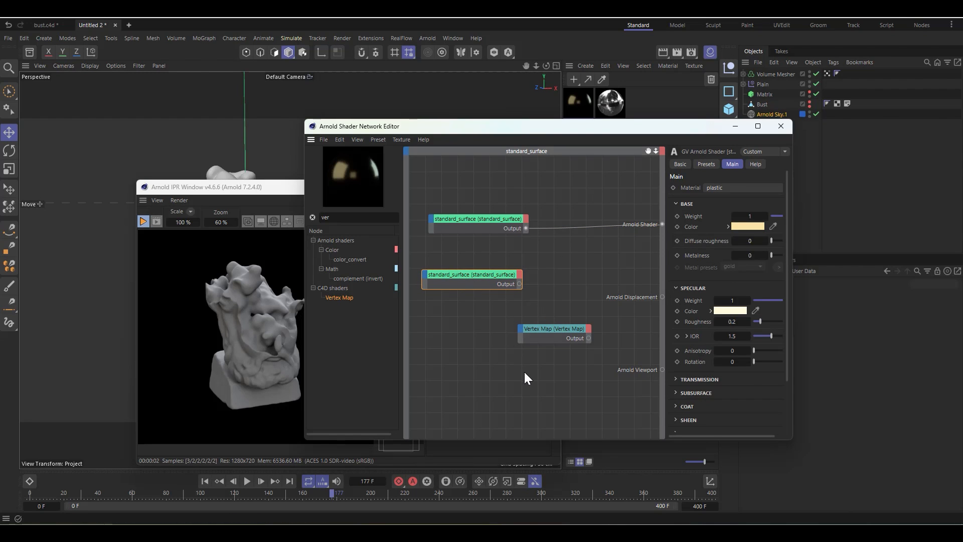
left_click_drag(549, 334, 473, 318)
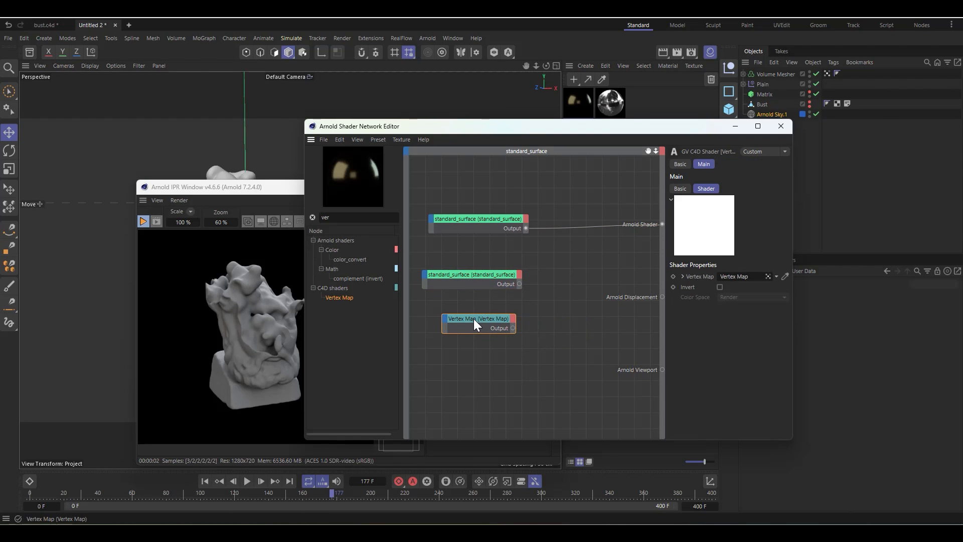
Add a layer_shader node to the network beside the two standard_surface nodes
double_click(336, 218)
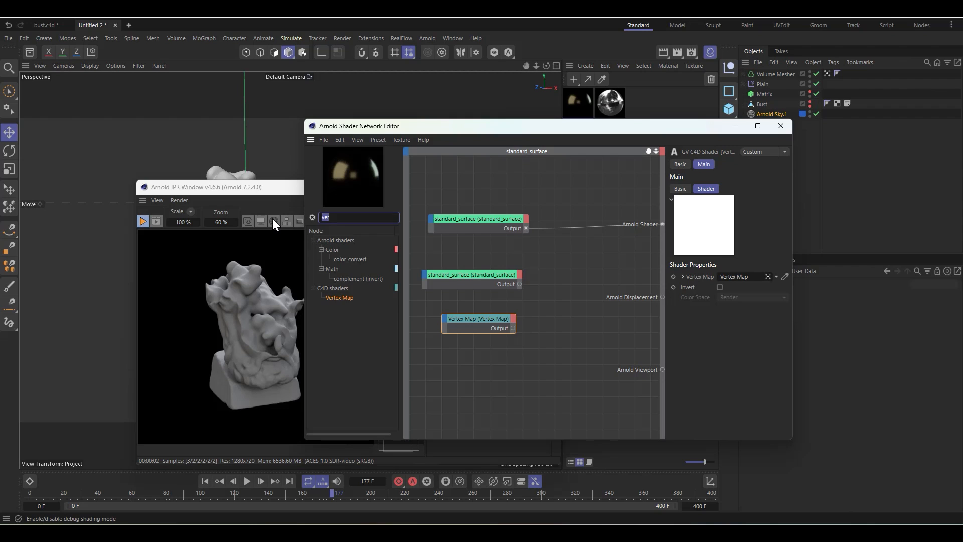
type("laye")
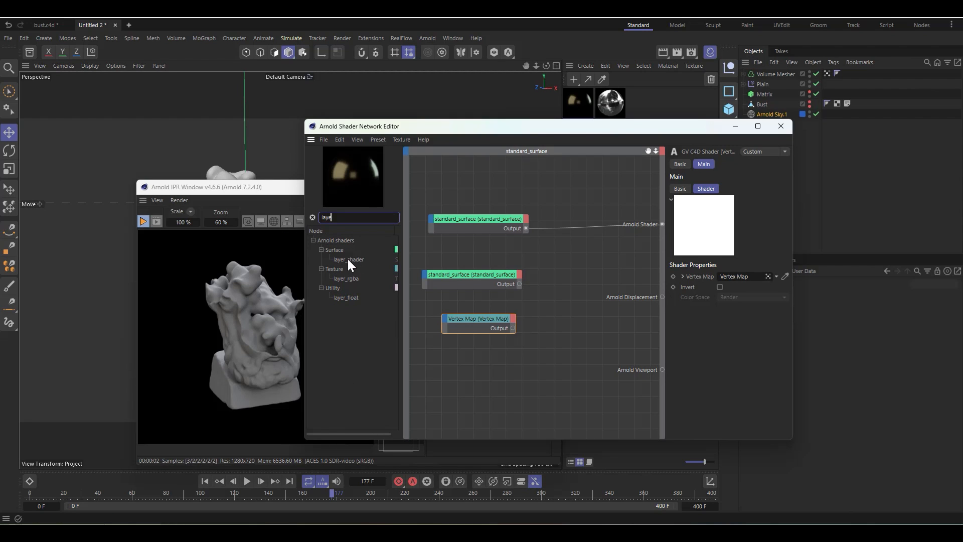
left_click_drag(350, 258, 579, 257)
Connect the gold standard_surface to the layer_shader's Layer 1 input and the plastic standard_surface to its Layer 2 input
left_click_drag(478, 228, 466, 222)
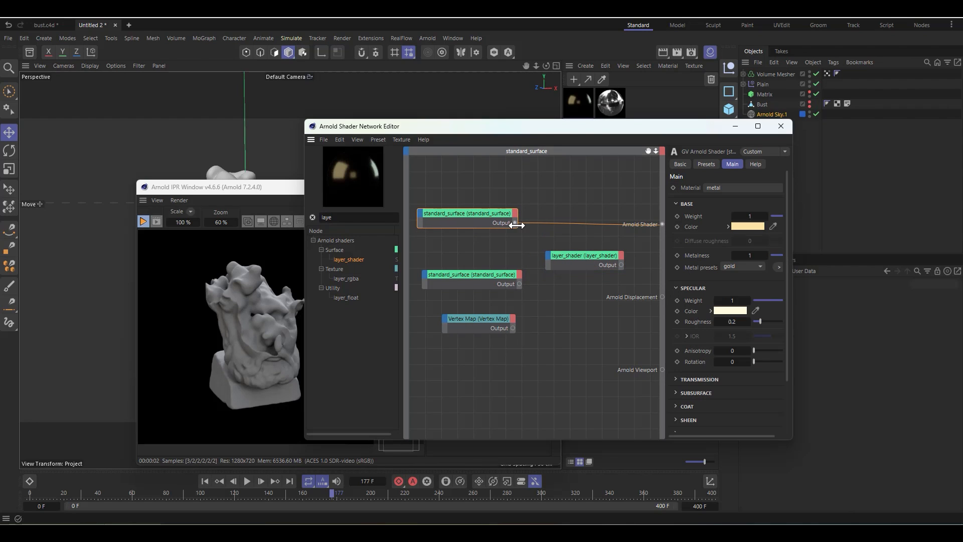
left_click_drag(539, 247, 547, 253)
mouse_move(570, 266)
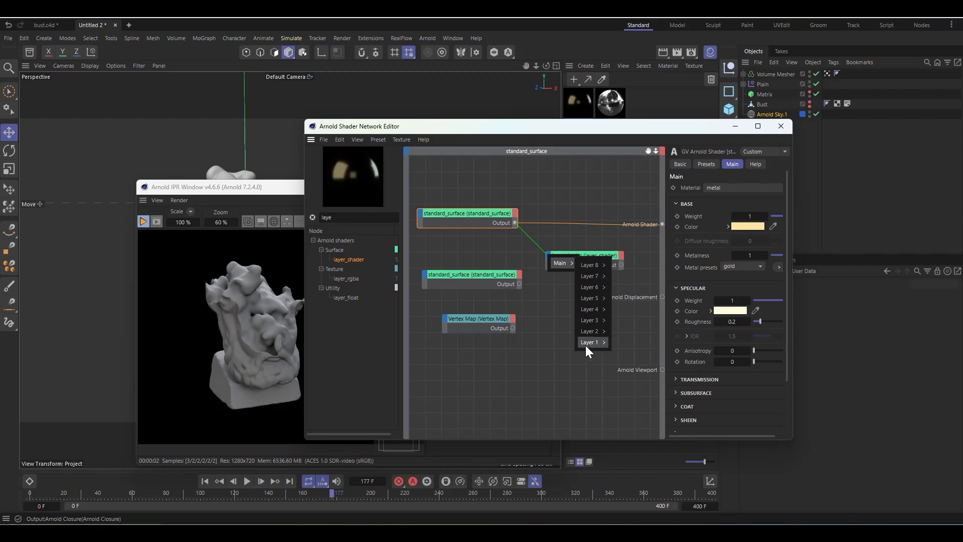
mouse_move(590, 342)
left_click(620, 347)
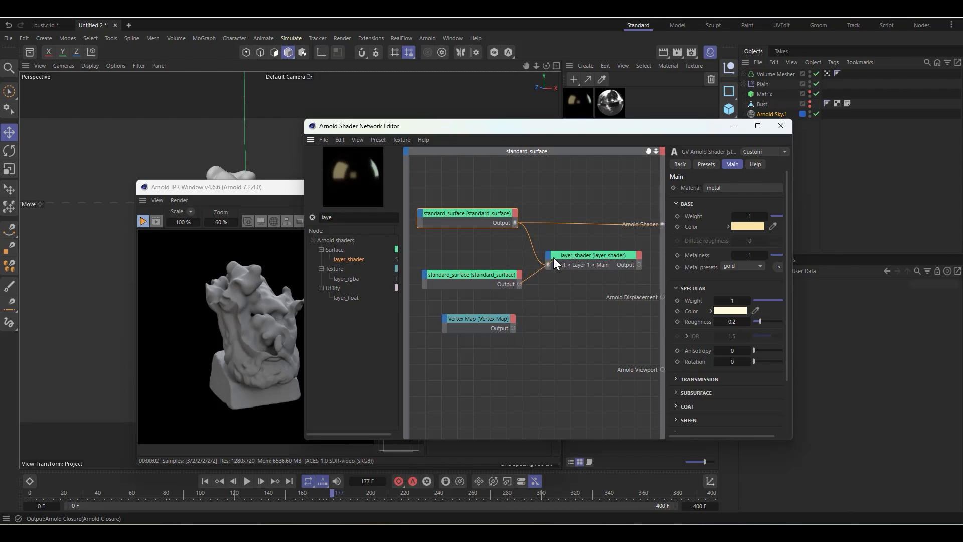
left_click_drag(549, 254, 548, 254)
mouse_move(561, 260)
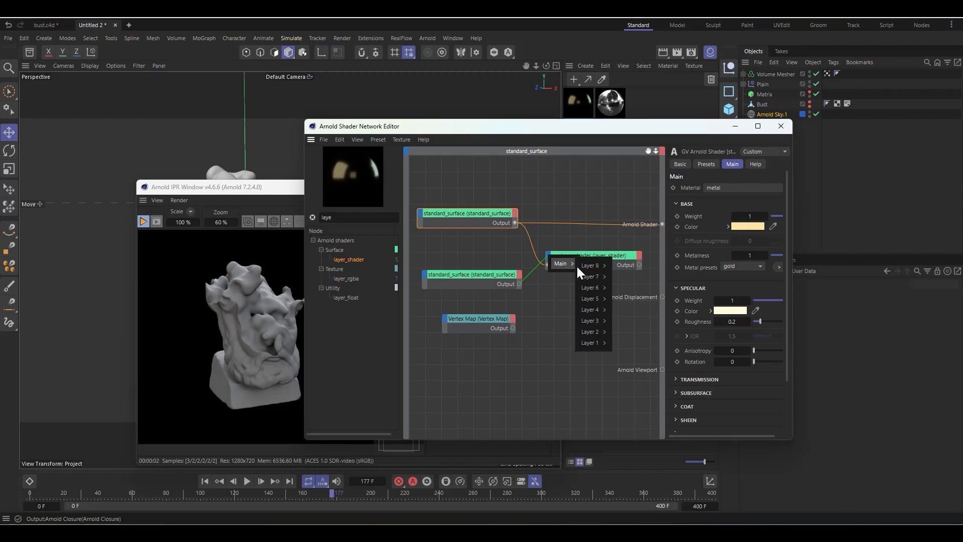
left_click(618, 333)
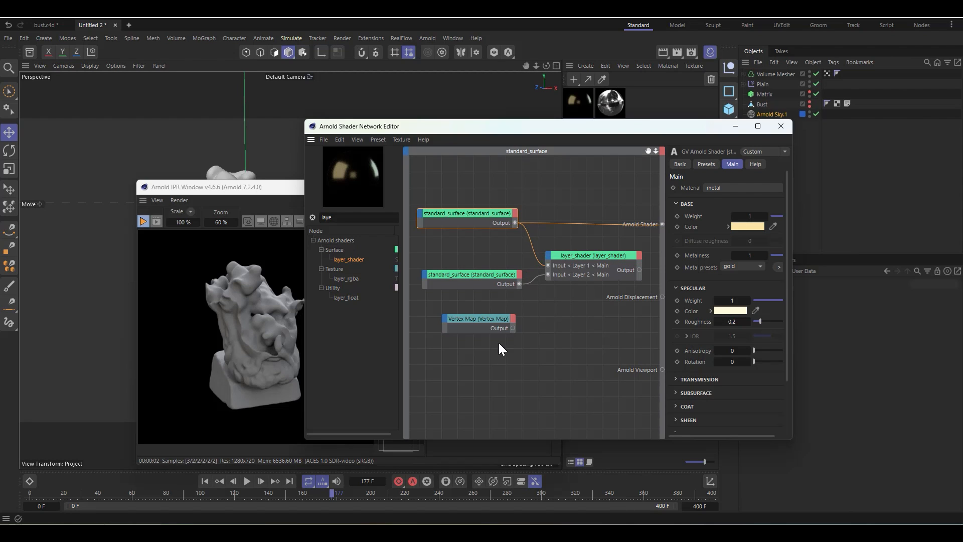
Add a ramp_rgb node, feed the Vertex Map output into its Input, and set the ramp type to custom
left_click_drag(483, 325, 462, 321)
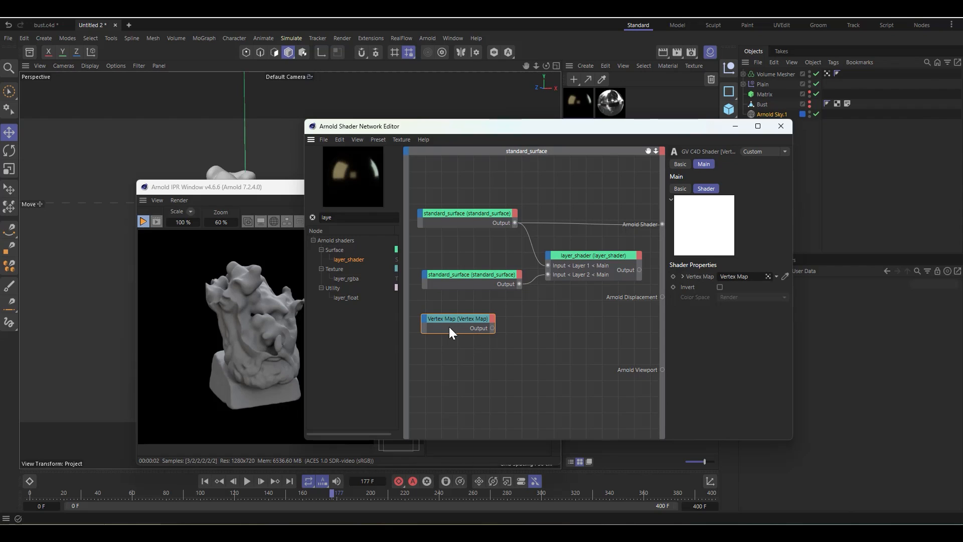
double_click(333, 218)
type("ramp")
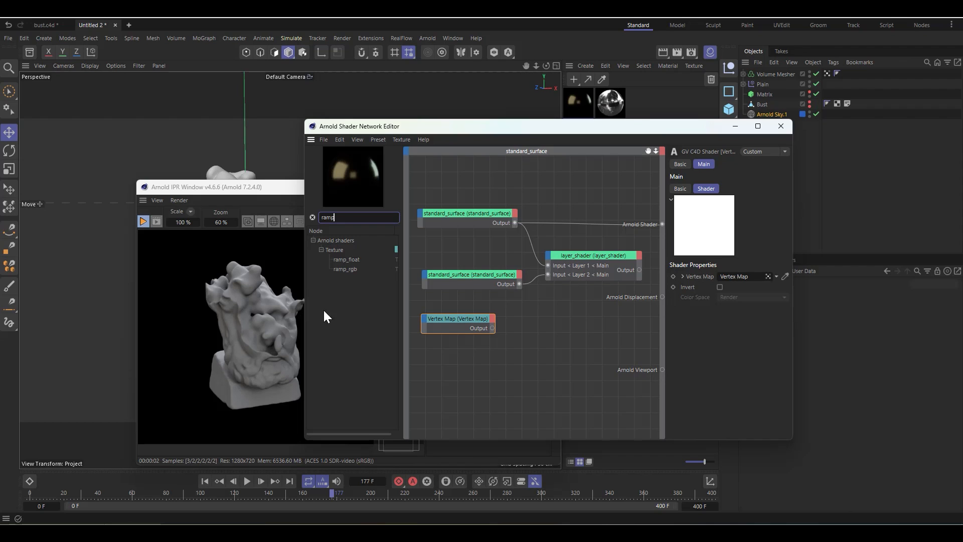
left_click_drag(348, 269, 560, 315)
left_click(582, 335)
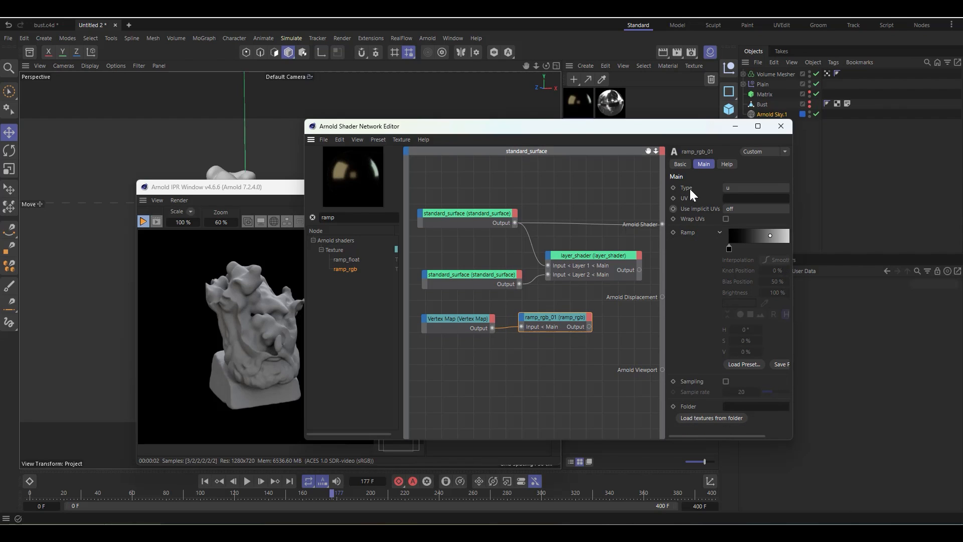
left_click(739, 188)
left_click(744, 199)
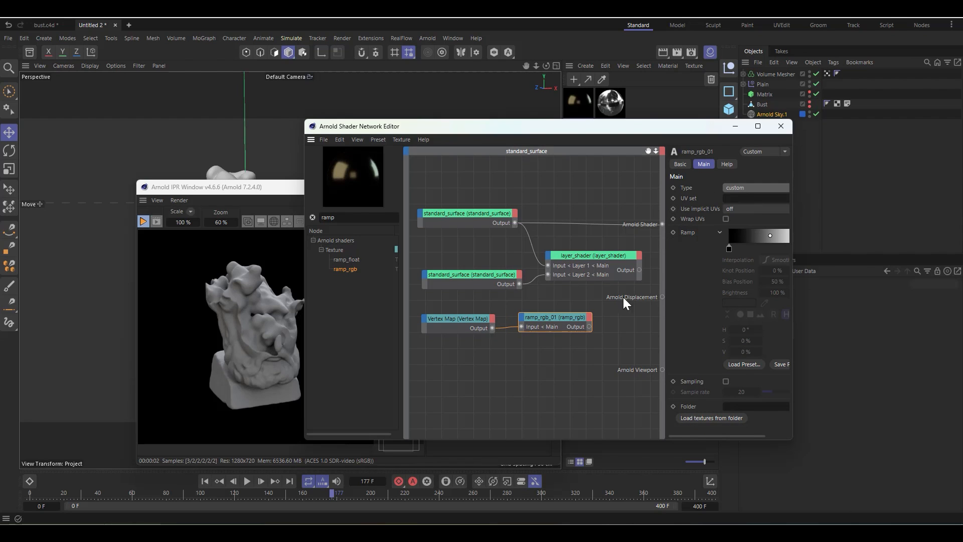
Connect the ramp_rgb output to the layer_shader's Layer 2 Mix and assign the material to the Volume Mesher
left_click_drag(589, 327, 550, 257)
mouse_move(562, 265)
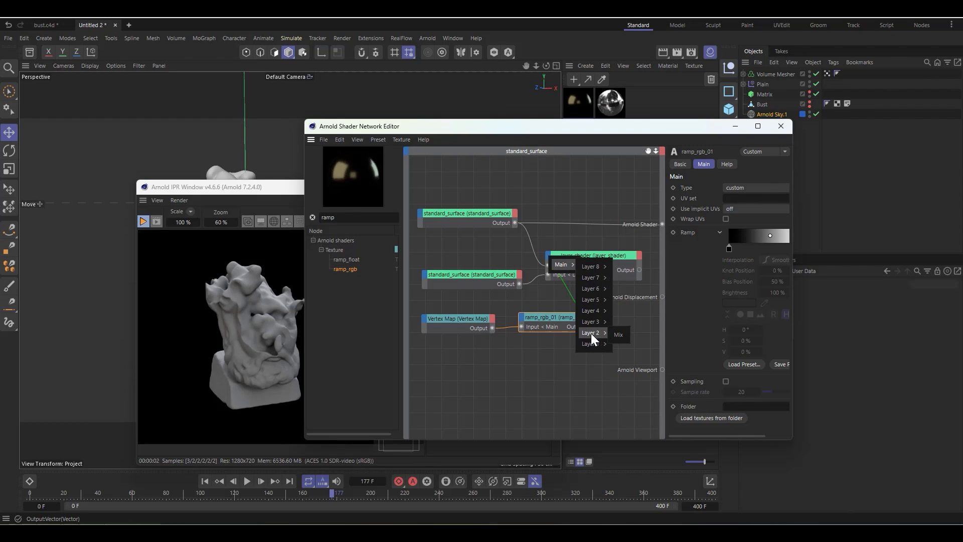
left_click(618, 334)
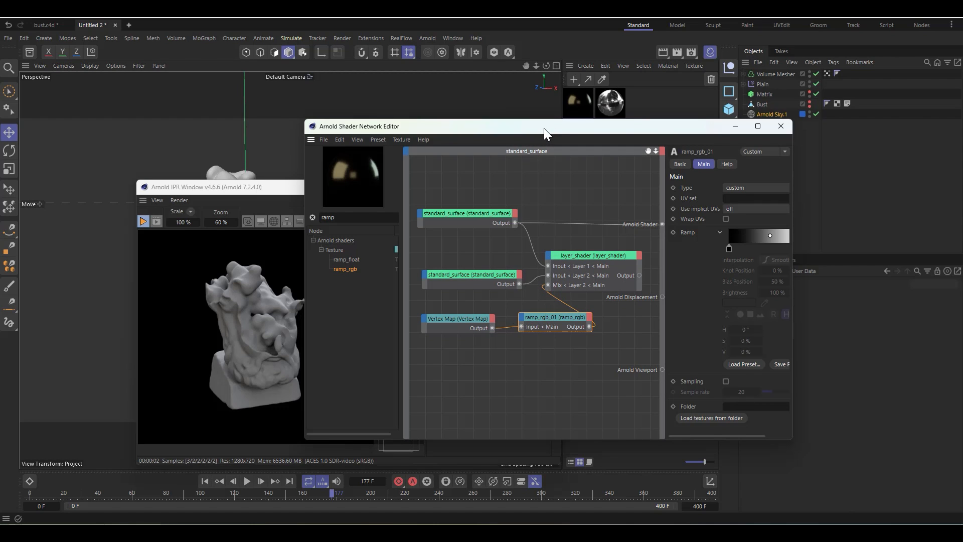
left_click_drag(544, 127, 574, 275)
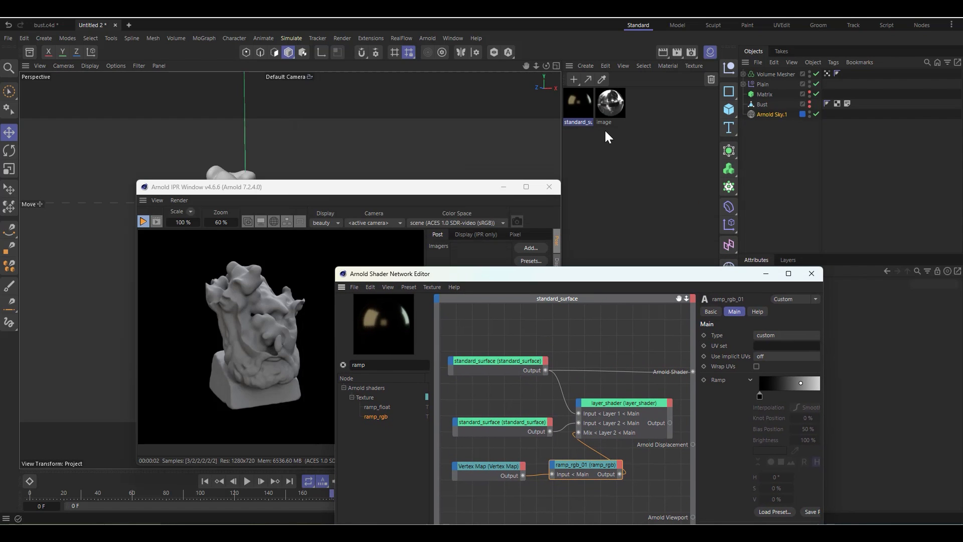
left_click_drag(576, 104, 783, 75)
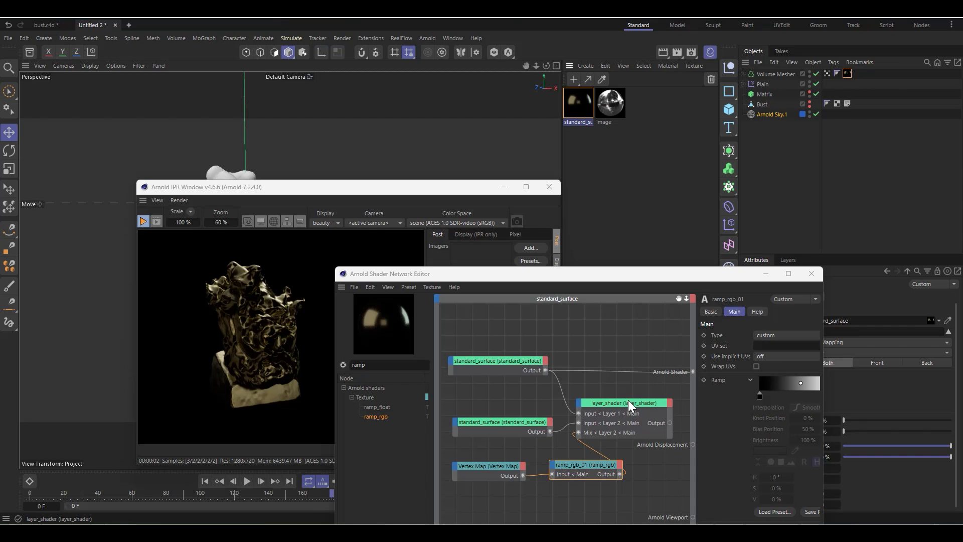
Preview the ramp_rgb output through the Arnold Shader input, and replace it with the layer_shader output
left_click(502, 471)
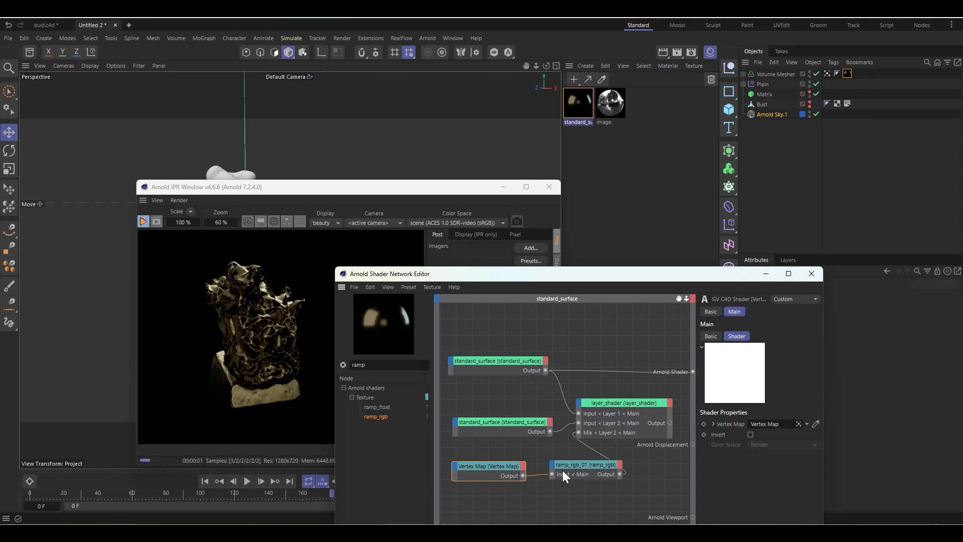
left_click(588, 469)
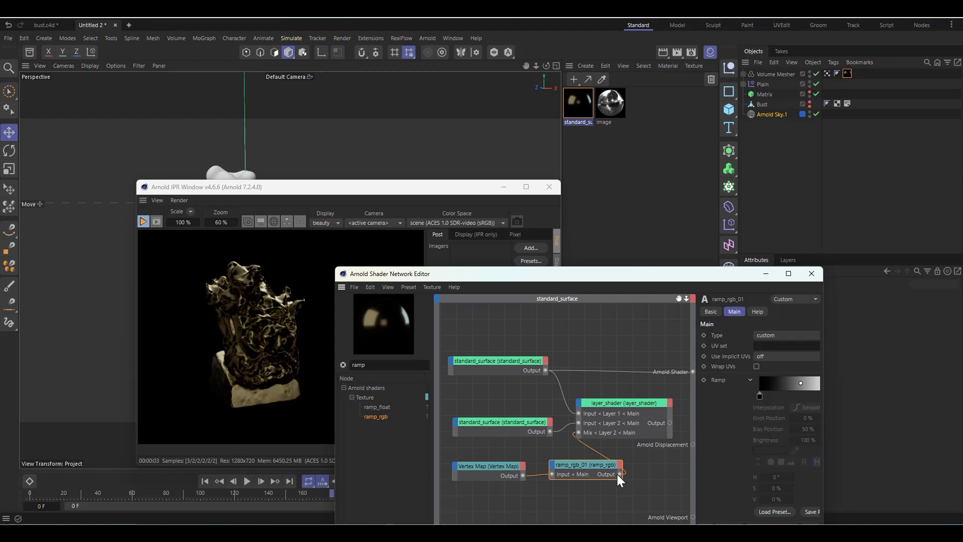
left_click_drag(620, 473, 693, 371)
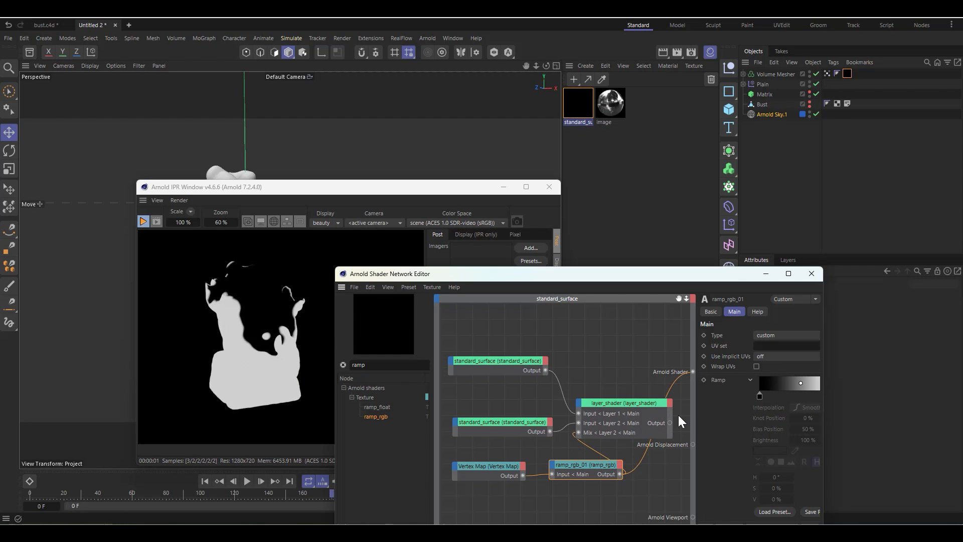
left_click_drag(691, 374, 694, 371)
Change the plastic standard_surface's base color to pink by setting its hue to 0°
left_click(509, 422)
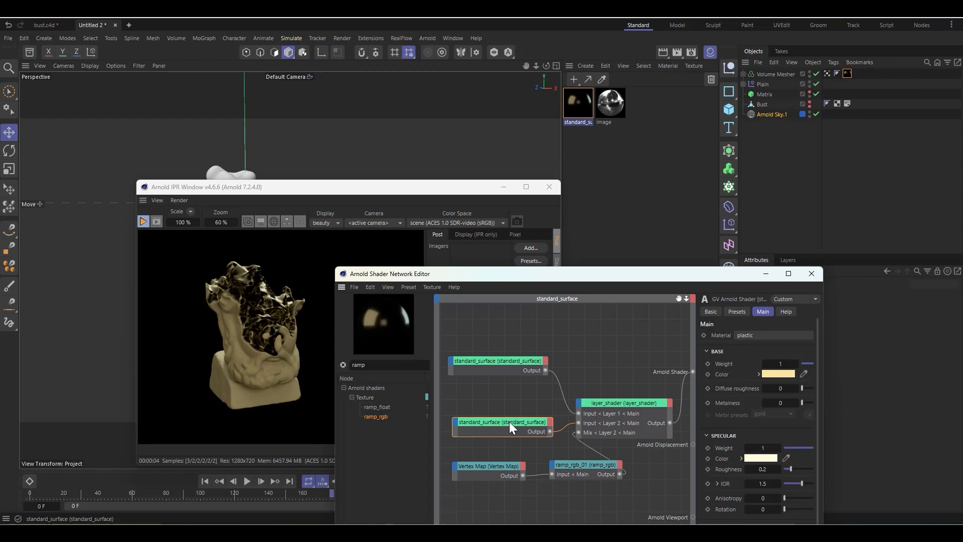
left_click_drag(510, 421, 505, 420)
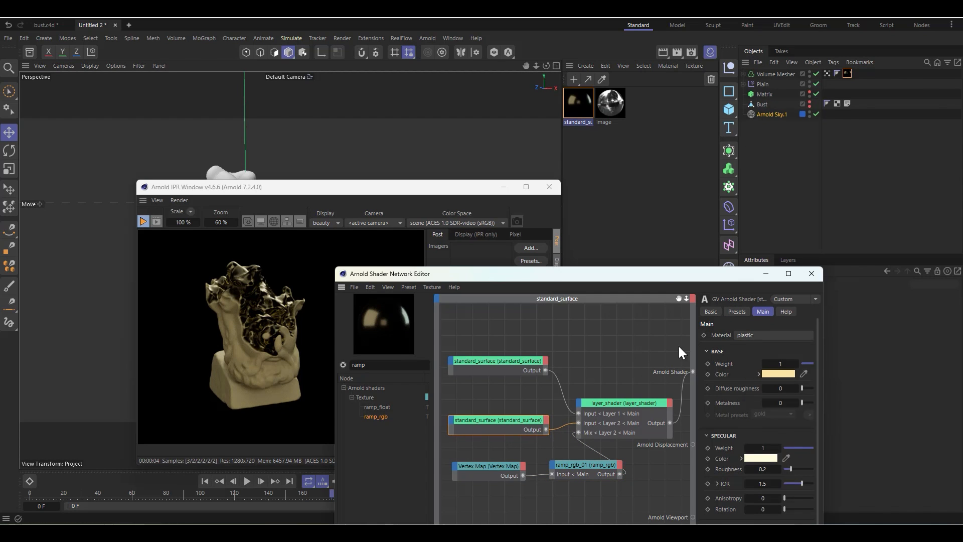
left_click_drag(655, 276, 633, 172)
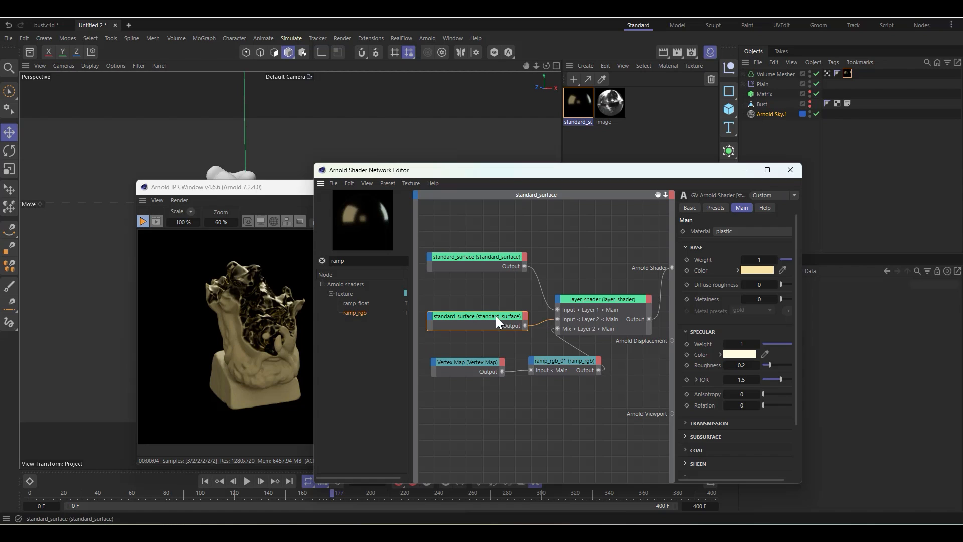
left_click_drag(495, 316, 481, 307)
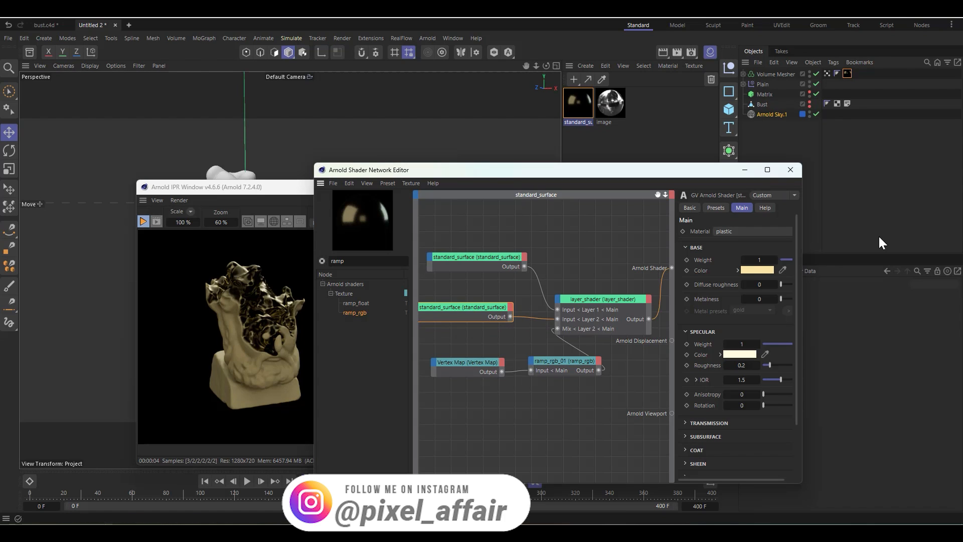
left_click(738, 271)
left_click(753, 271)
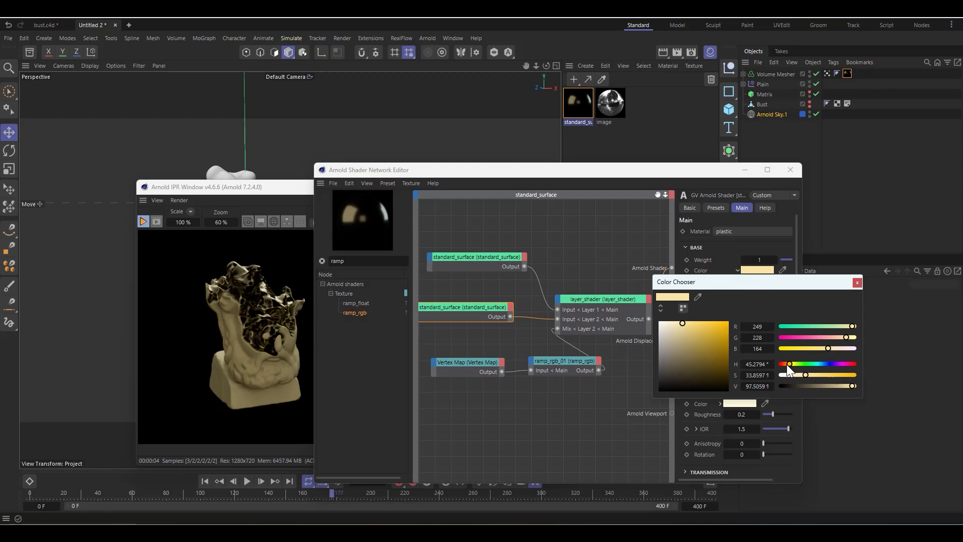
left_click_drag(786, 364, 773, 364)
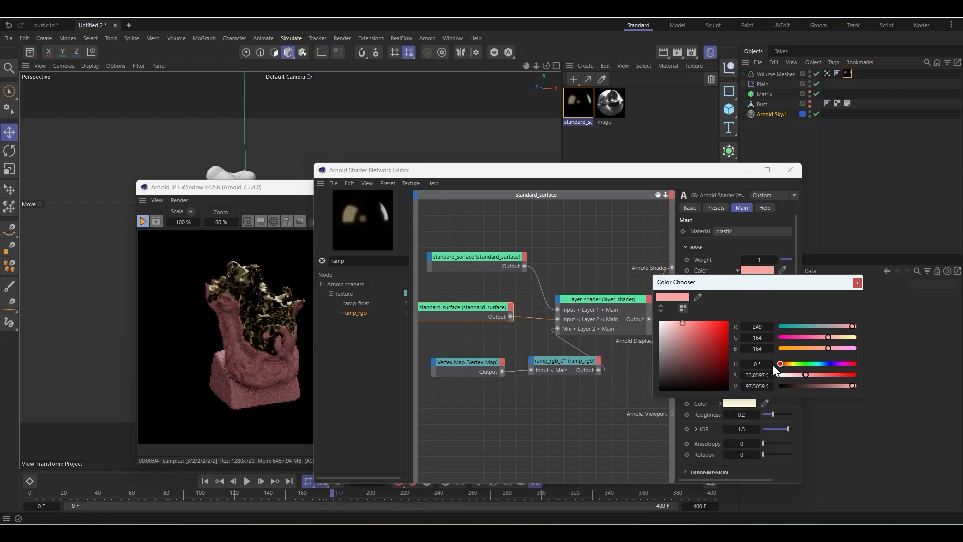
left_click(272, 314)
scroll(255, 320, "up", 1)
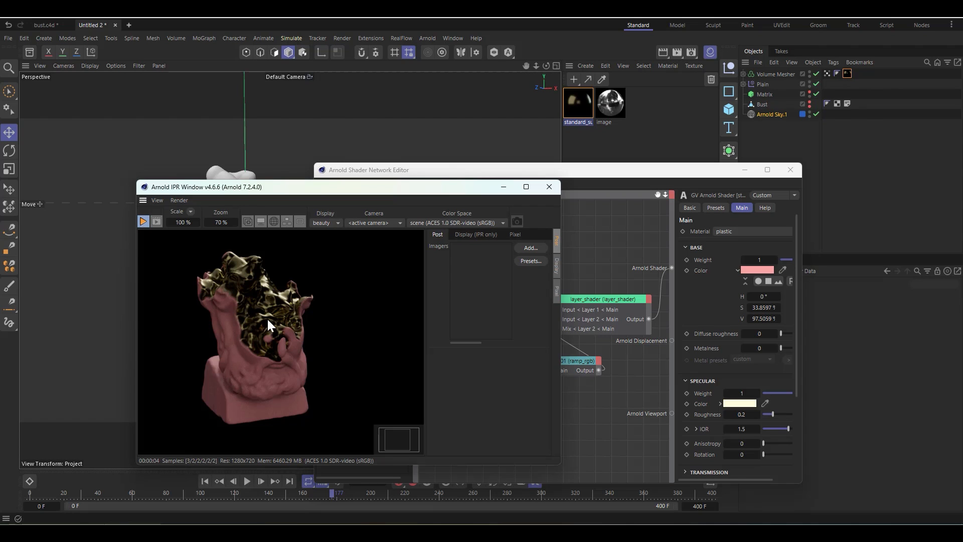
Rearrange the shader editor and IPR windows side by side, and invert the gradient of the ramp_rgb node
left_click(568, 188)
left_click_drag(595, 170, 633, 158)
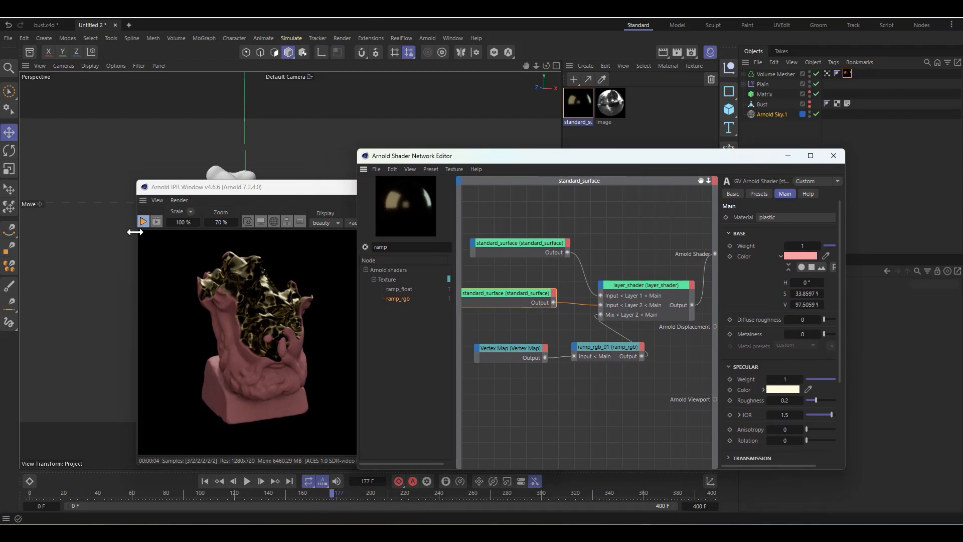
left_click_drag(211, 191, 143, 175)
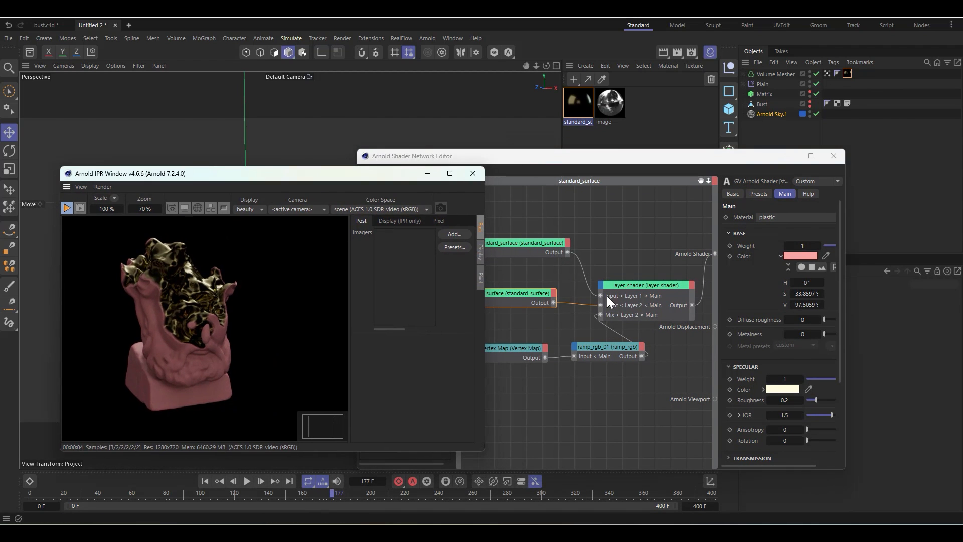
left_click_drag(609, 348, 587, 350)
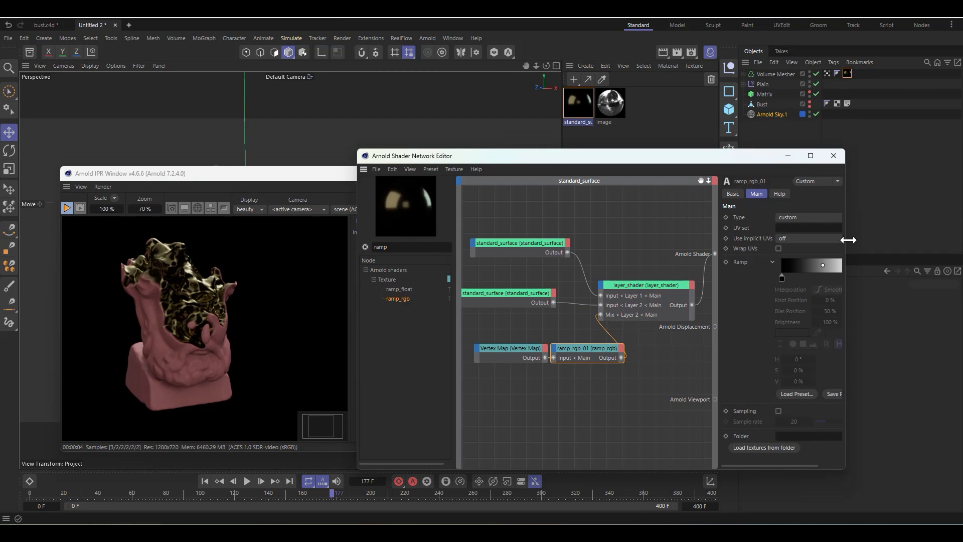
left_click_drag(844, 240, 962, 241)
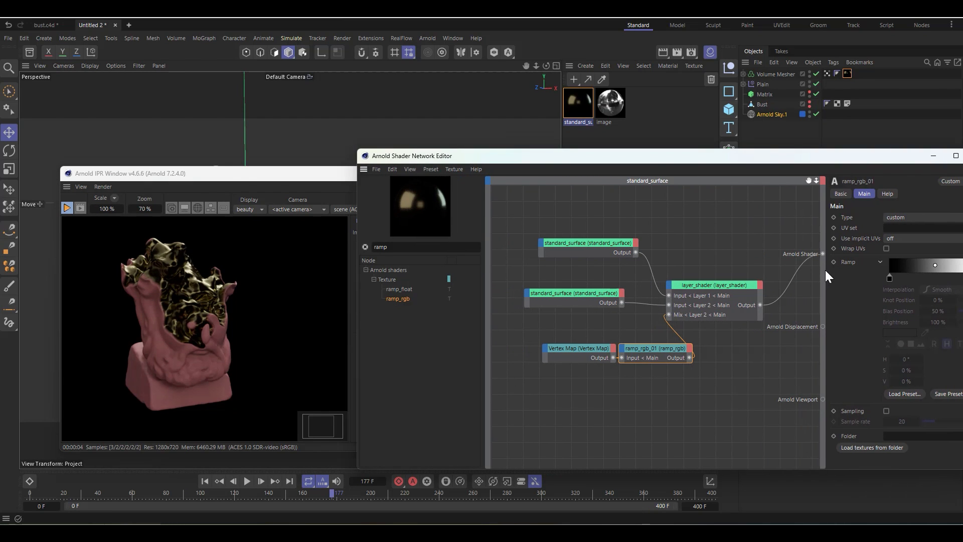
left_click_drag(825, 270, 695, 262)
right_click(811, 267)
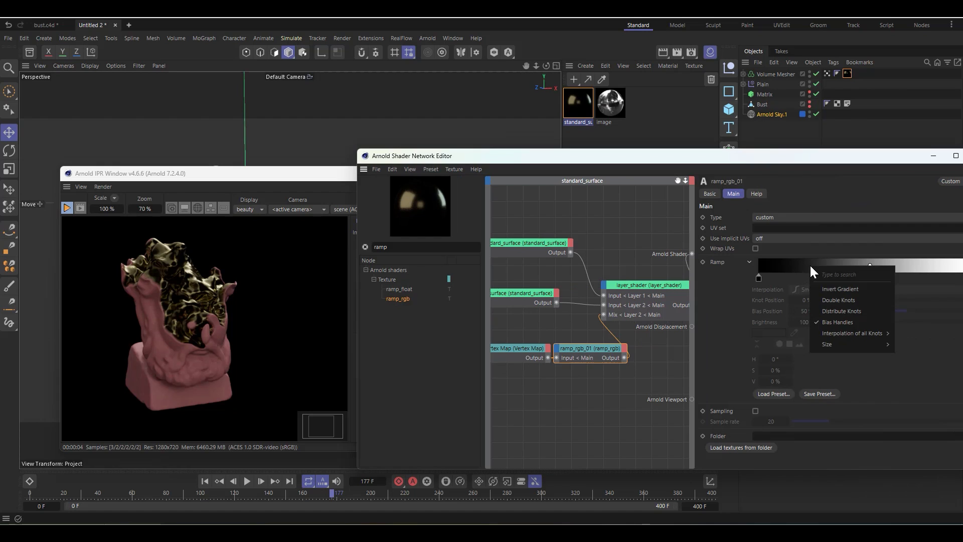
left_click(850, 291)
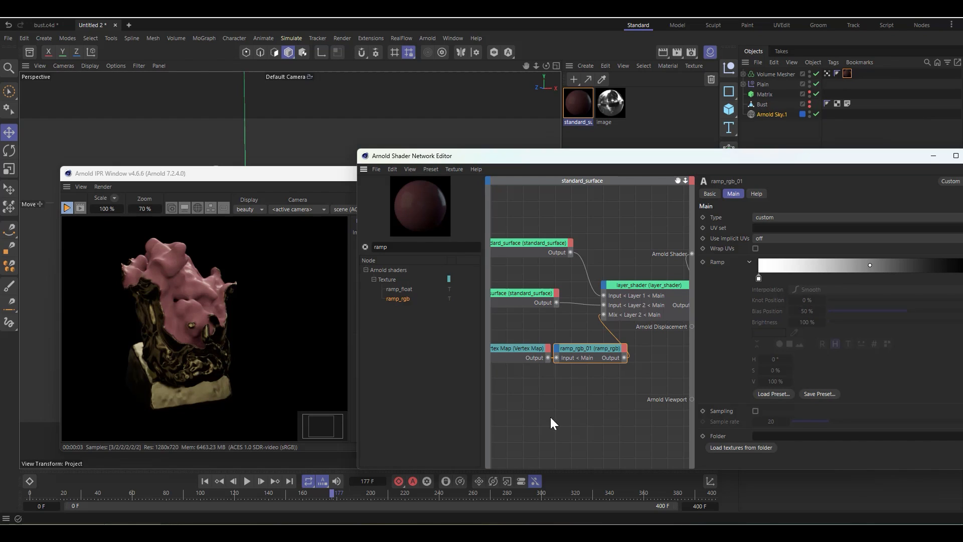
Rearrange the ramp_rgb and Vertex Map nodes below the surface shaders, and close the shader network editor and IPR window
left_click_drag(598, 347, 607, 342)
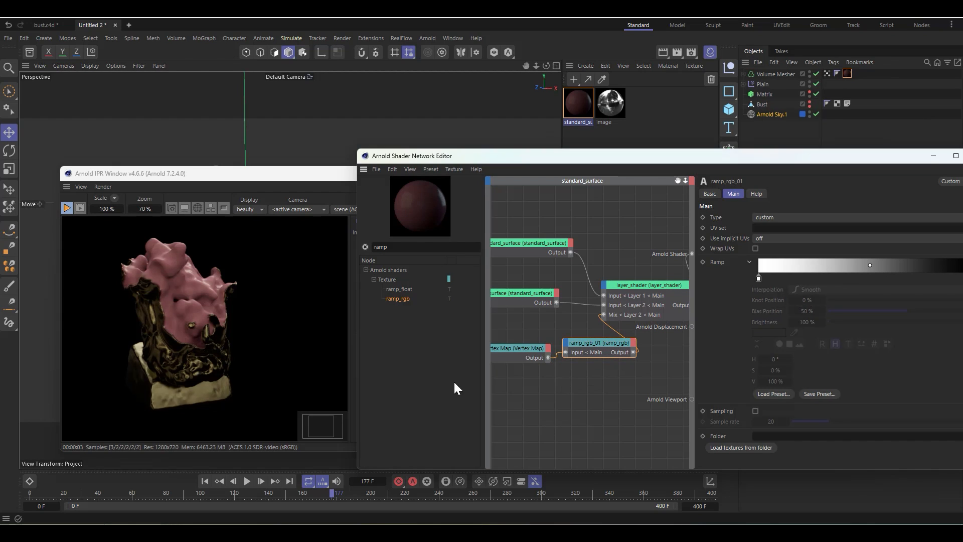
left_click_drag(510, 348, 524, 392)
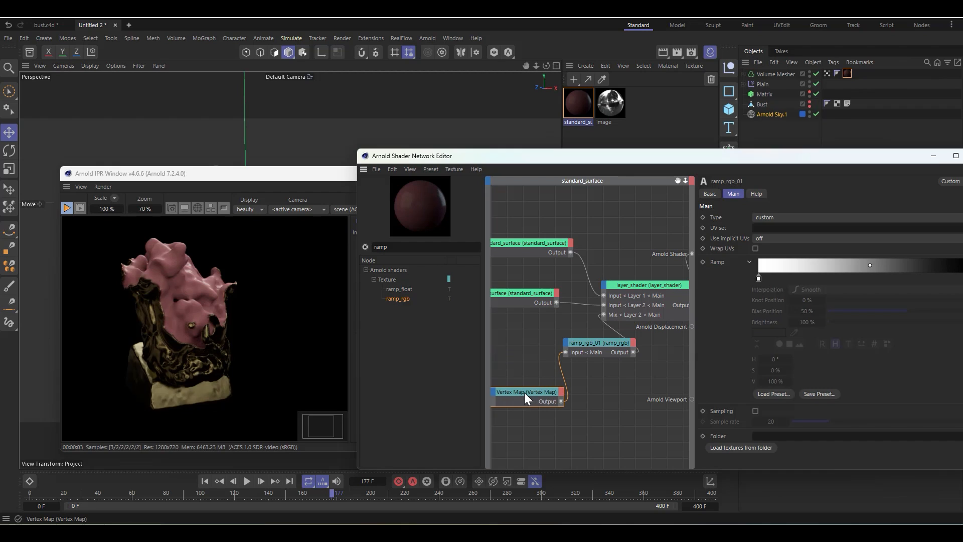
left_click(524, 392)
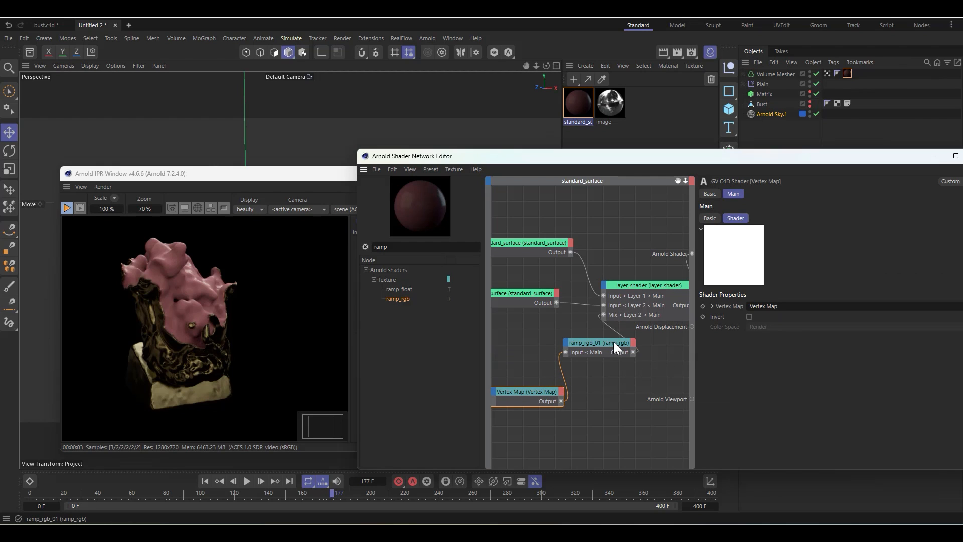
left_click_drag(613, 341, 573, 337)
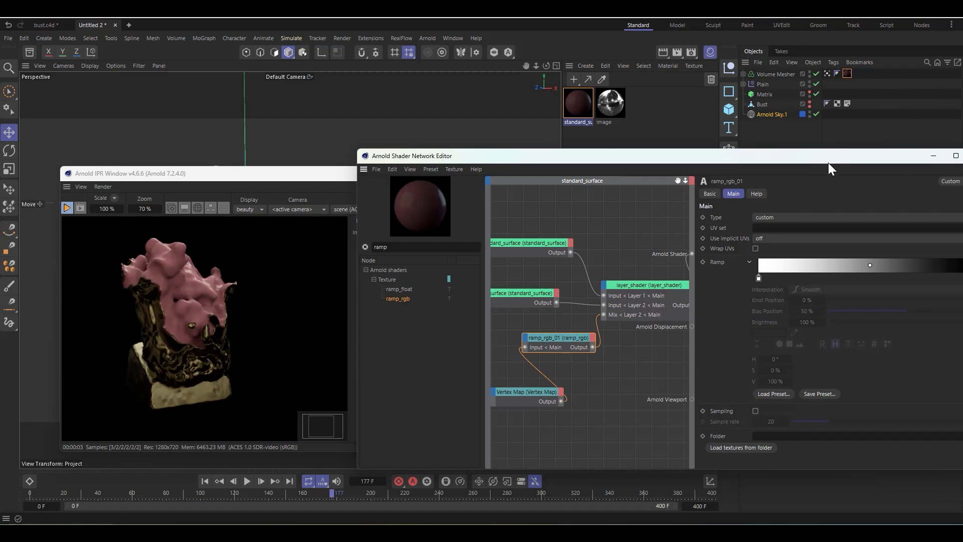
left_click_drag(828, 160, 723, 153)
left_click(873, 150)
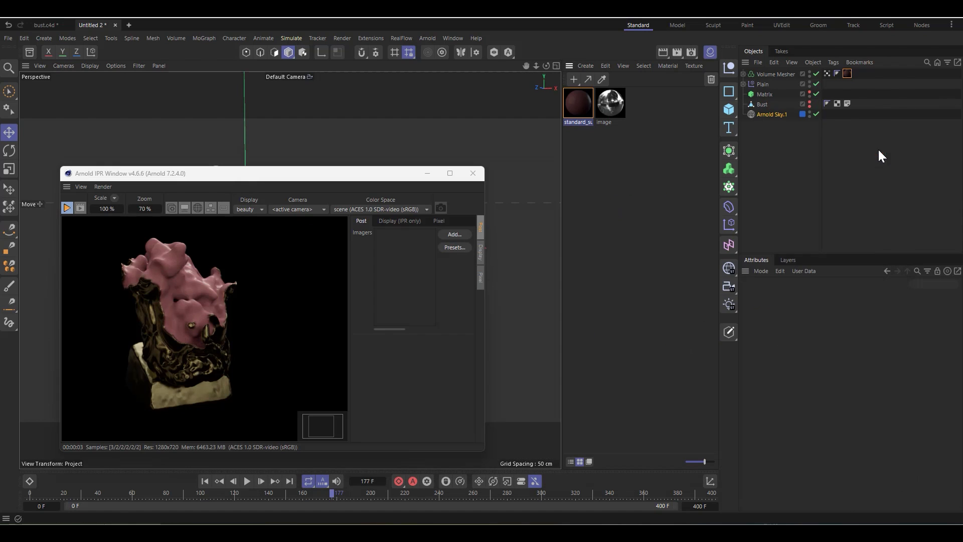
left_click(474, 173)
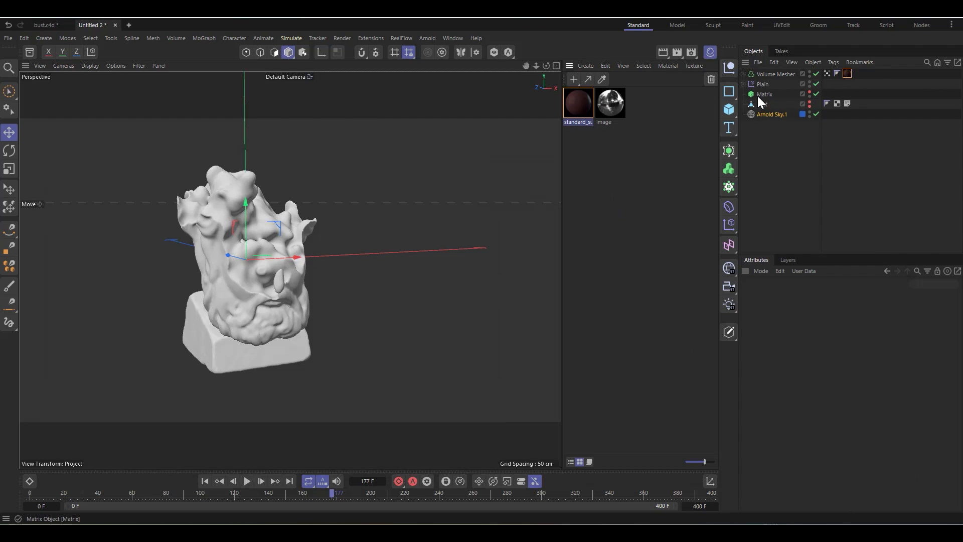
Look up the Bake as Alembic command for the Volume Mesher without running it
right_click(766, 73)
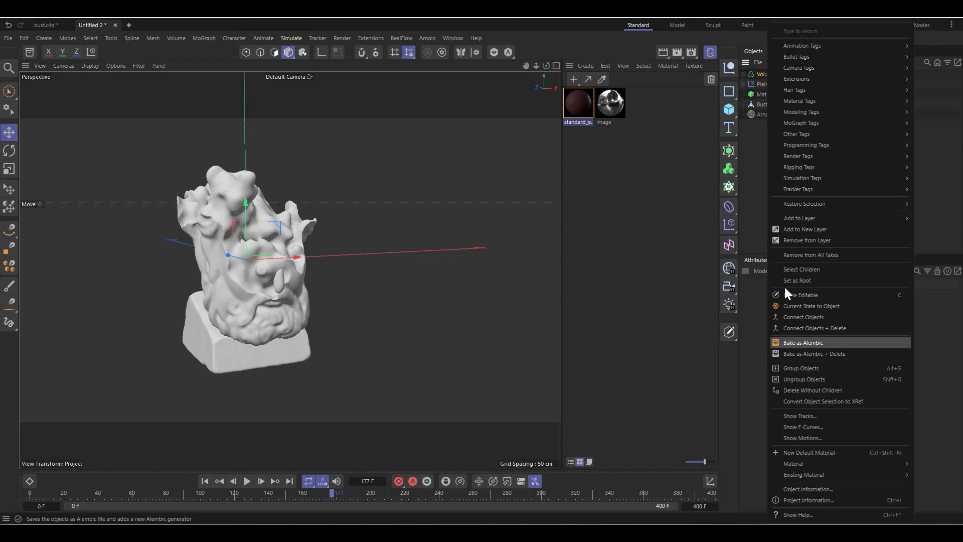
left_click(751, 150)
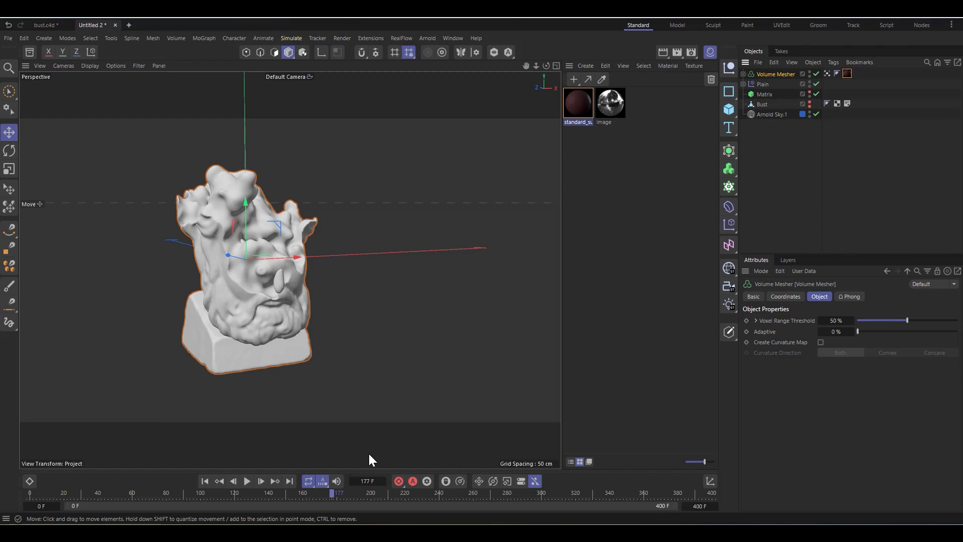
Switch to the bust.c4d project and play the rendered Bust.mp4 animation in the Picture Viewer
scroll(251, 337, "up", 1)
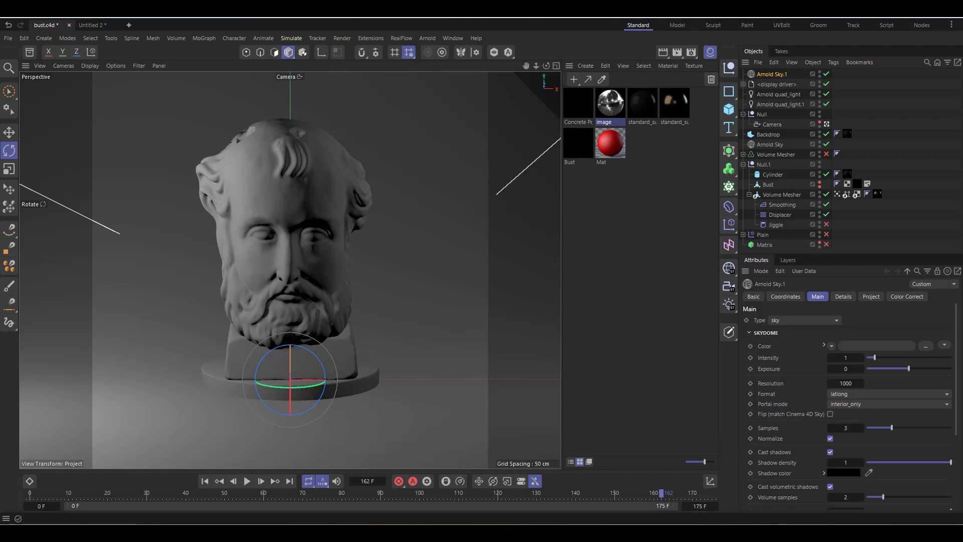
left_click(669, 491)
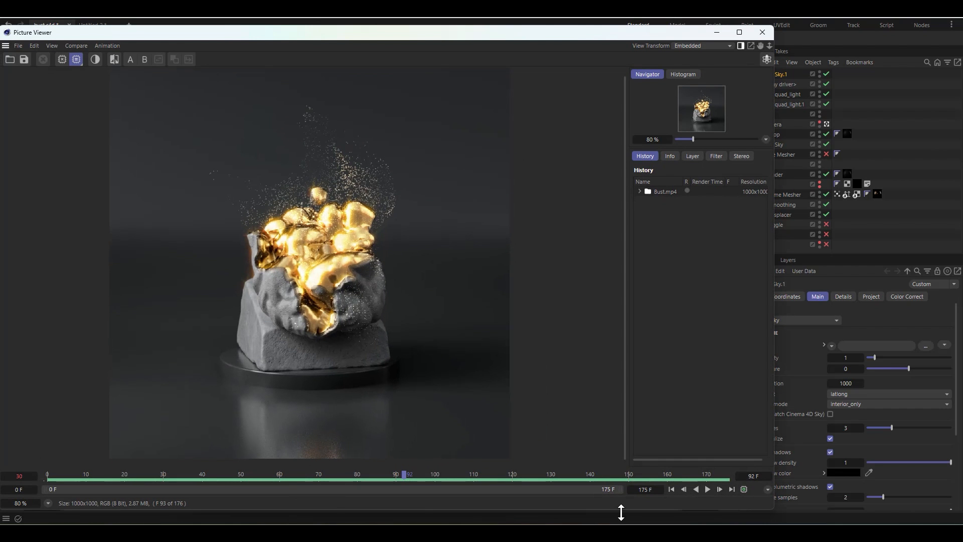
left_click(707, 489)
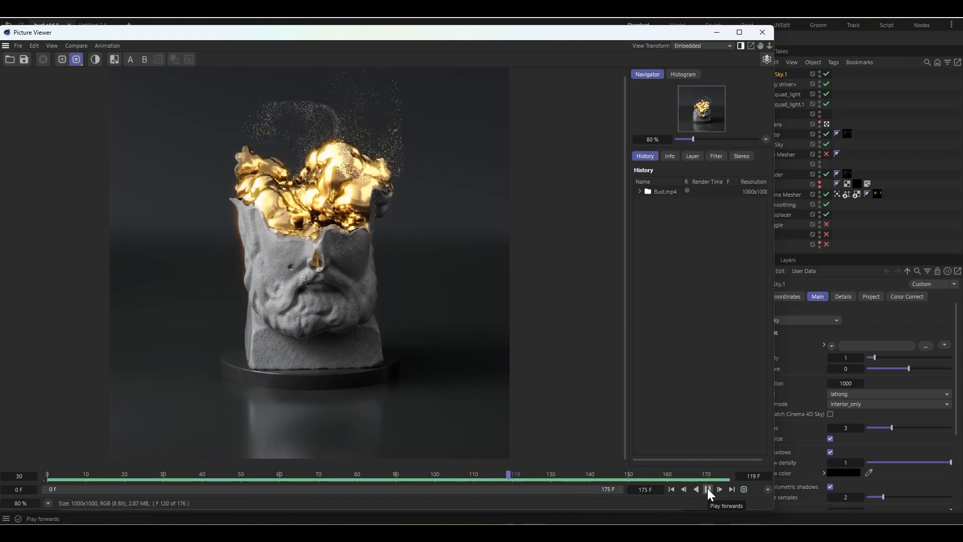